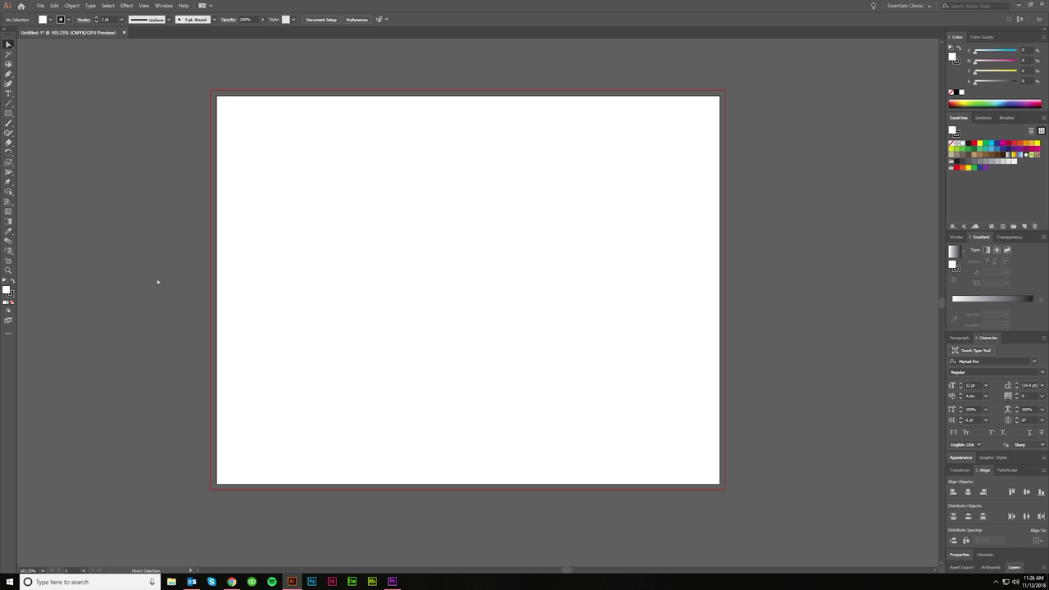
{"action": "left_click", "coordinate": [10, 251]}
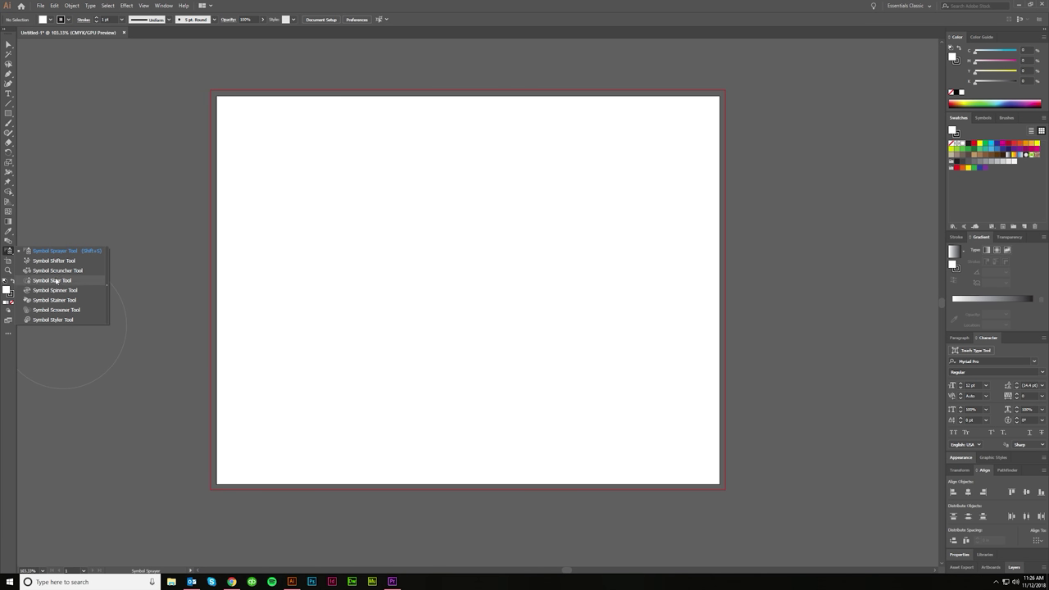
{"action": "left_click", "coordinate": [8, 45]}
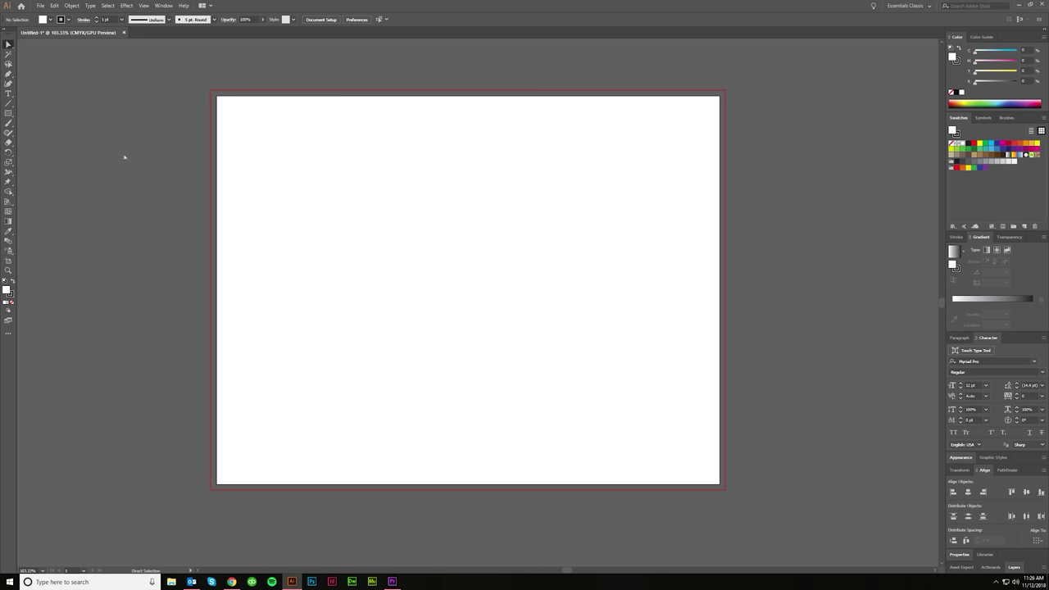
Step: Draw a rectangle about 11.125 by 8.625 in from the bleed's upper-left corner to the artboard's lower-right corner
{"action": "left_click", "coordinate": [8, 113]}
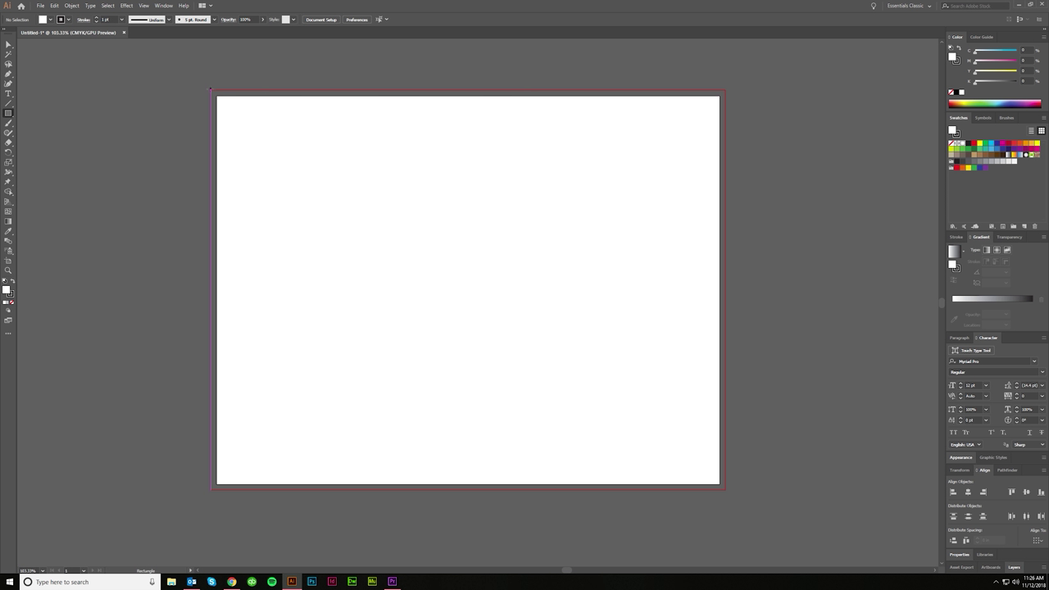
{"action": "left_click_drag", "start_coordinate": [210, 88], "coordinate": [721, 485]}
{"action": "left_click", "coordinate": [9, 48]}
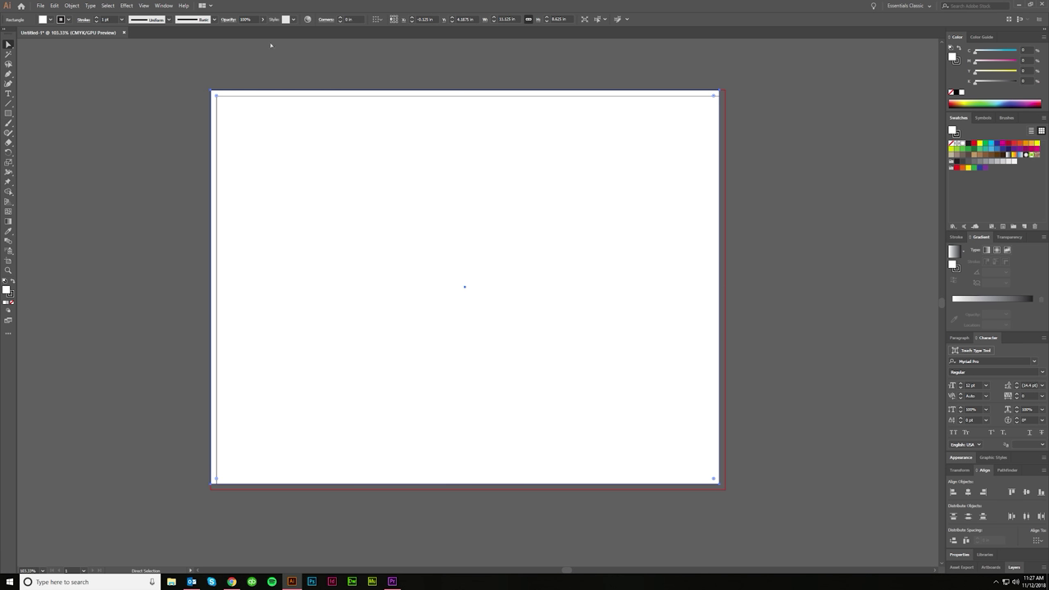
Step: Deselect the rectangle and remove the bleed in the document setup
{"action": "left_click", "coordinate": [266, 73]}
{"action": "left_click", "coordinate": [321, 19]}
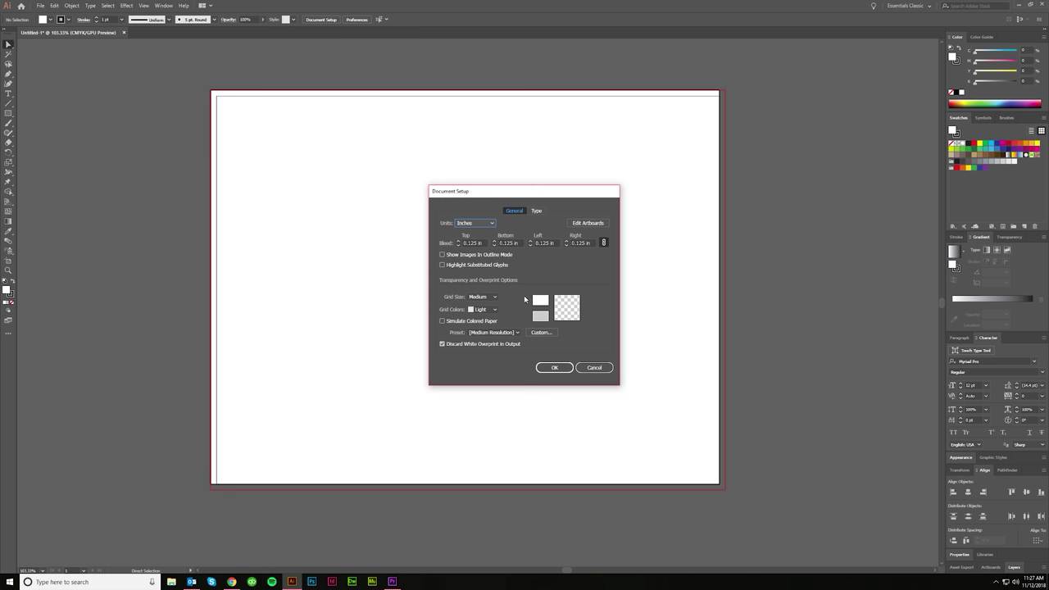
{"action": "left_click", "coordinate": [554, 367]}
Step: Resize the rectangle from its upper-left corner to match the 11 by 8.5 in artboard
{"action": "left_click", "coordinate": [324, 179]}
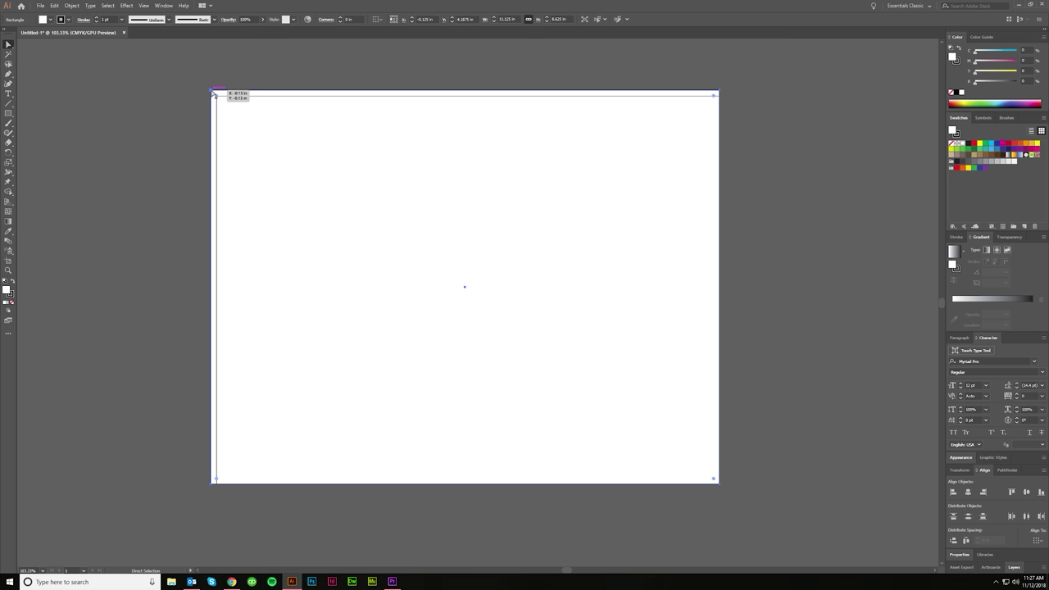
{"action": "key", "text": "v"}
{"action": "left_click_drag", "start_coordinate": [212, 92], "coordinate": [217, 96]}
Step: Remove the rectangle's stroke and fill it with a freeform gradient
{"action": "left_click", "coordinate": [11, 296]}
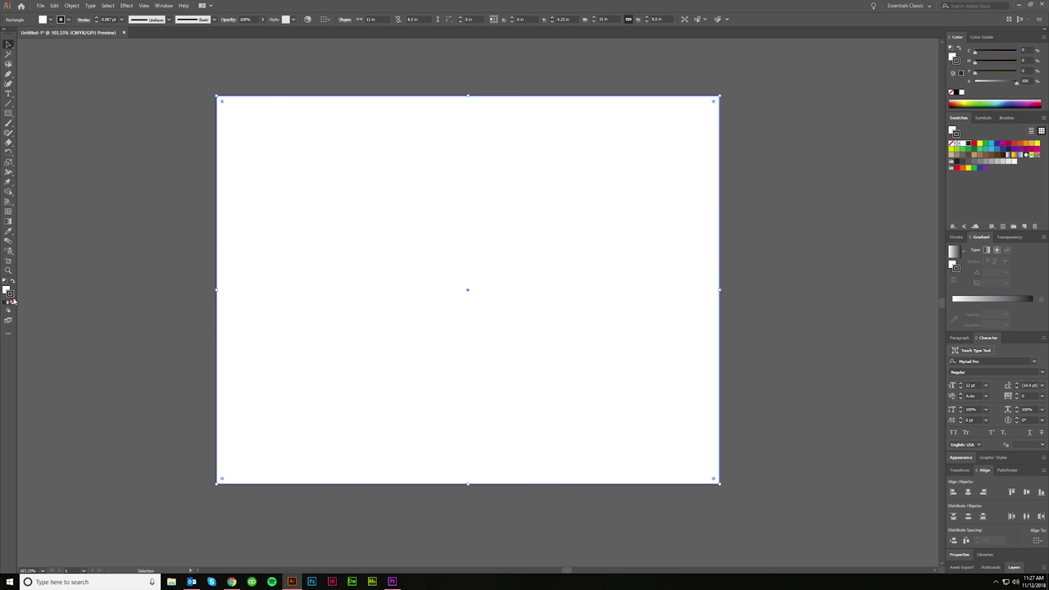
{"action": "left_click", "coordinate": [13, 302]}
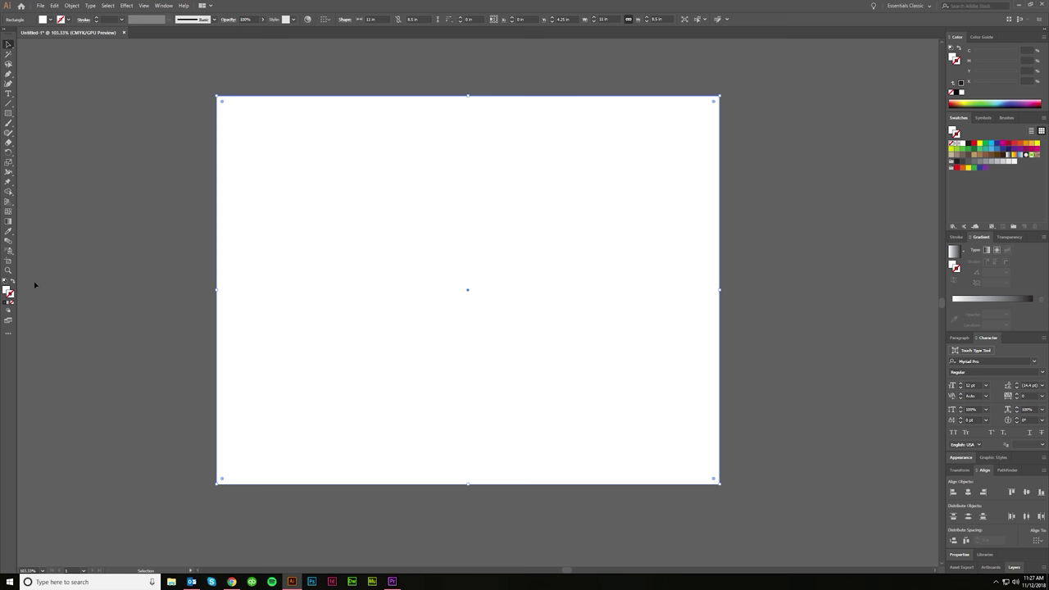
{"action": "left_click", "coordinate": [6, 290]}
{"action": "left_click", "coordinate": [1007, 250]}
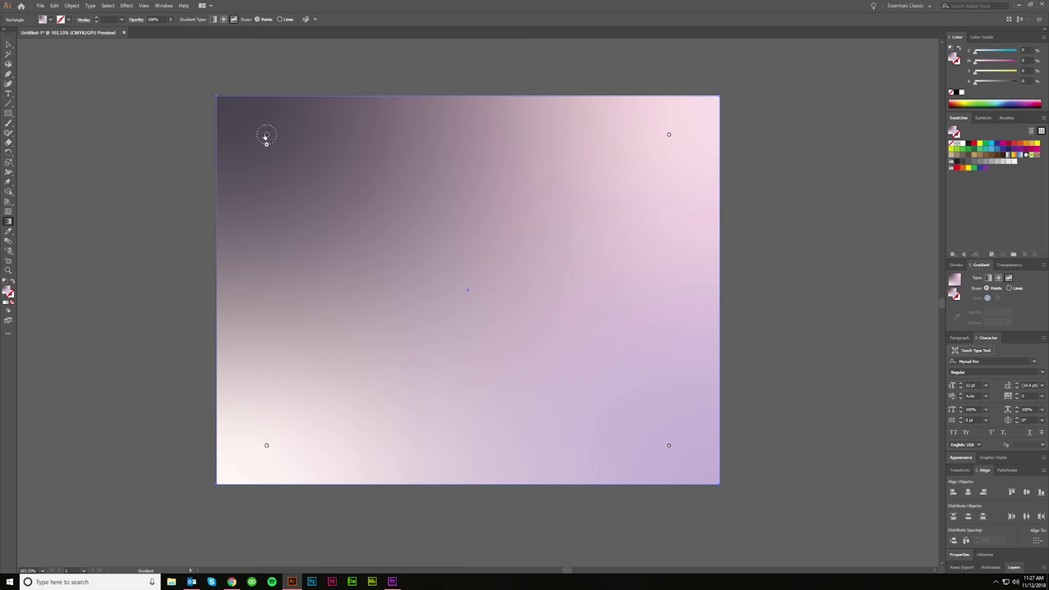
Step: Recolor the gradient's upper-left stop to cyan 100, magenta 75 and yellow 0
{"action": "left_click", "coordinate": [265, 136]}
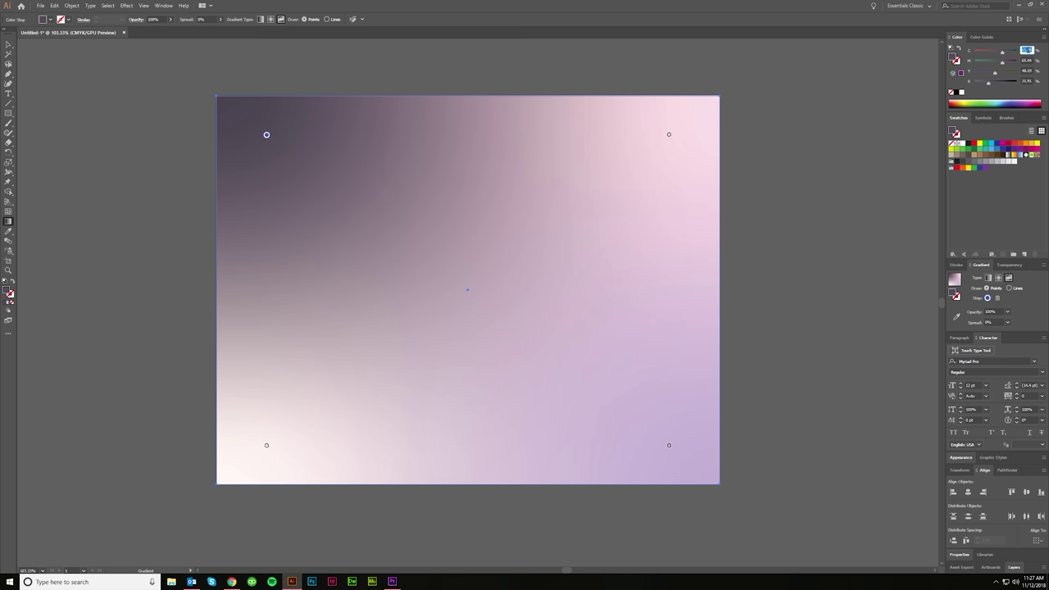
{"action": "type", "text": "100"}
{"action": "key", "text": "Tab"}
{"action": "type", "text": "75"}
{"action": "key", "text": "Tab"}
{"action": "type", "text": "0"}
{"action": "key", "text": "Tab"}
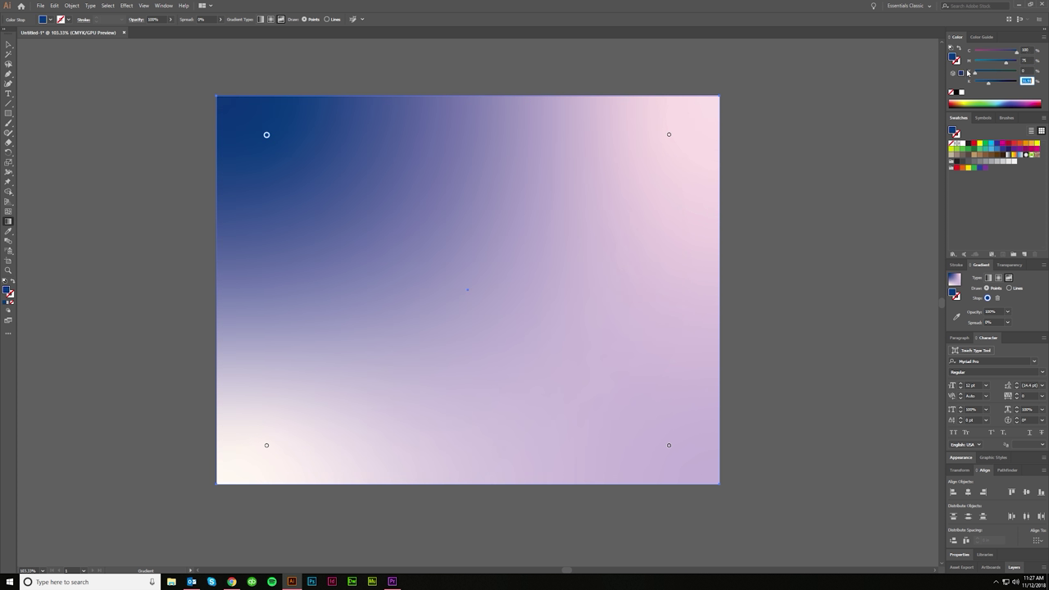
Step: Add four dark blue color stops: near the bottom edge, at the right edge, above right of the center, and low on the left edge
{"action": "left_click", "coordinate": [516, 443]}
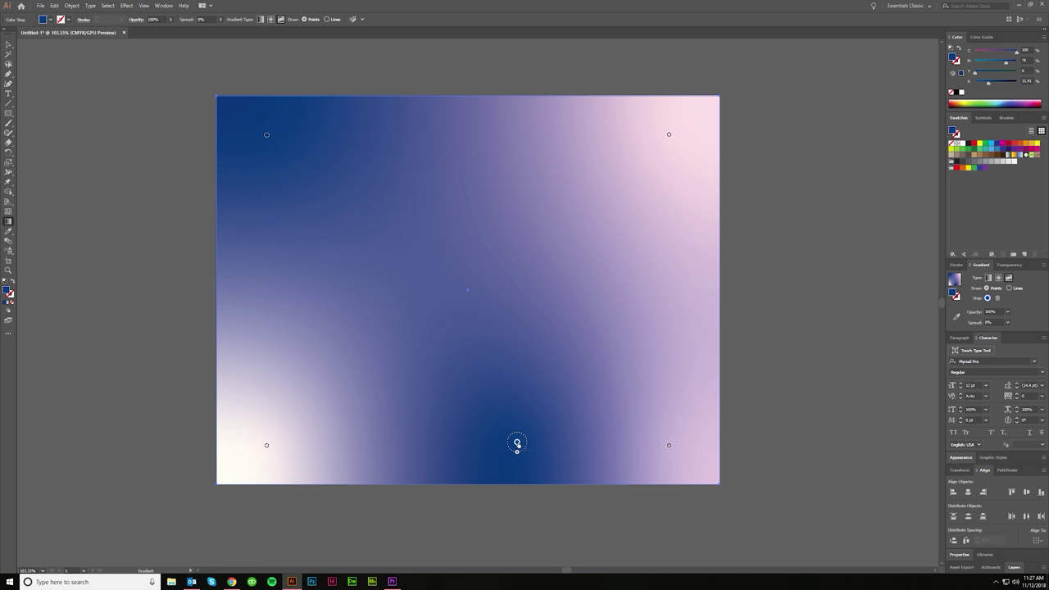
{"action": "left_click", "coordinate": [702, 300]}
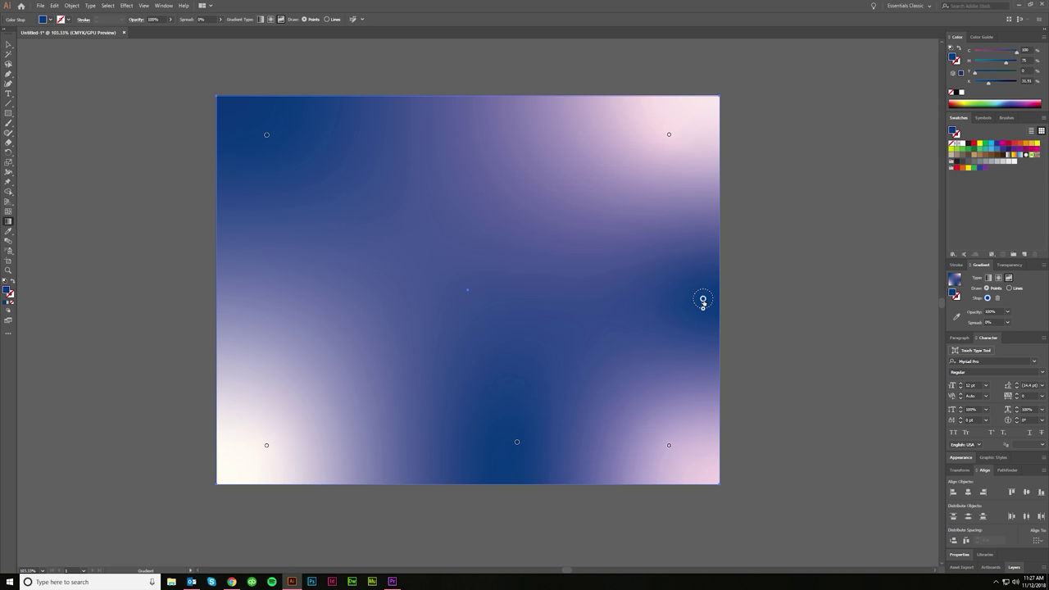
{"action": "left_click", "coordinate": [550, 191]}
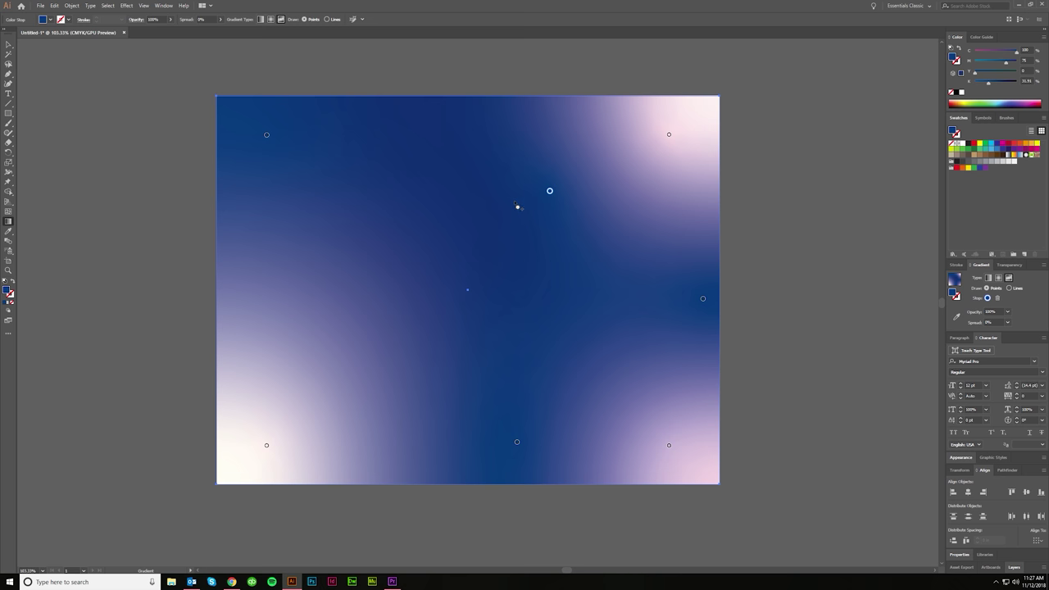
{"action": "left_click", "coordinate": [219, 410]}
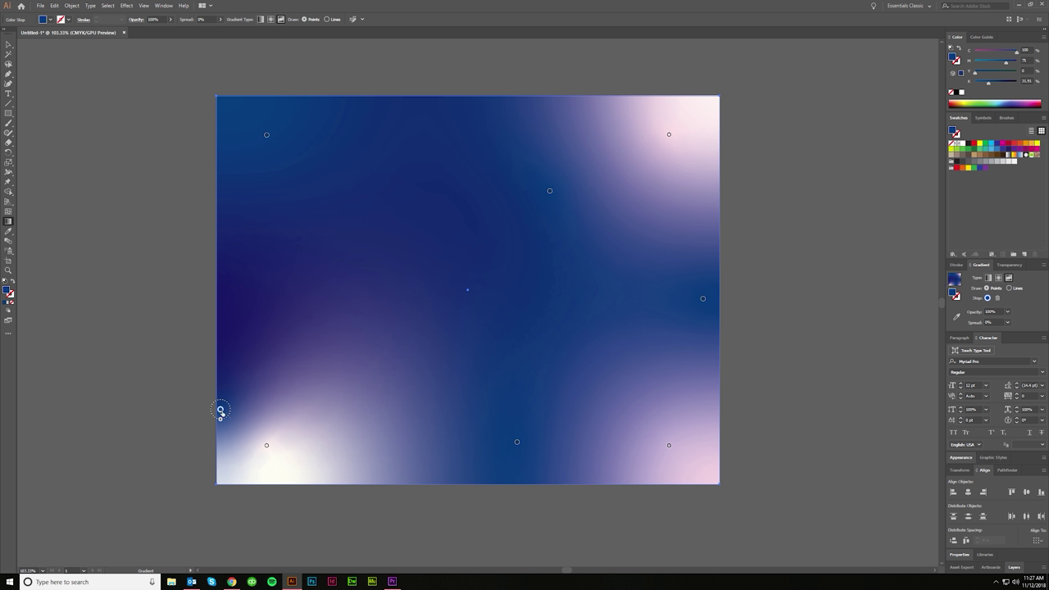
Step: Recolor the gradient's lower-left white stop to cyan 100, magenta 25 and yellow 0
{"action": "left_click", "coordinate": [266, 445]}
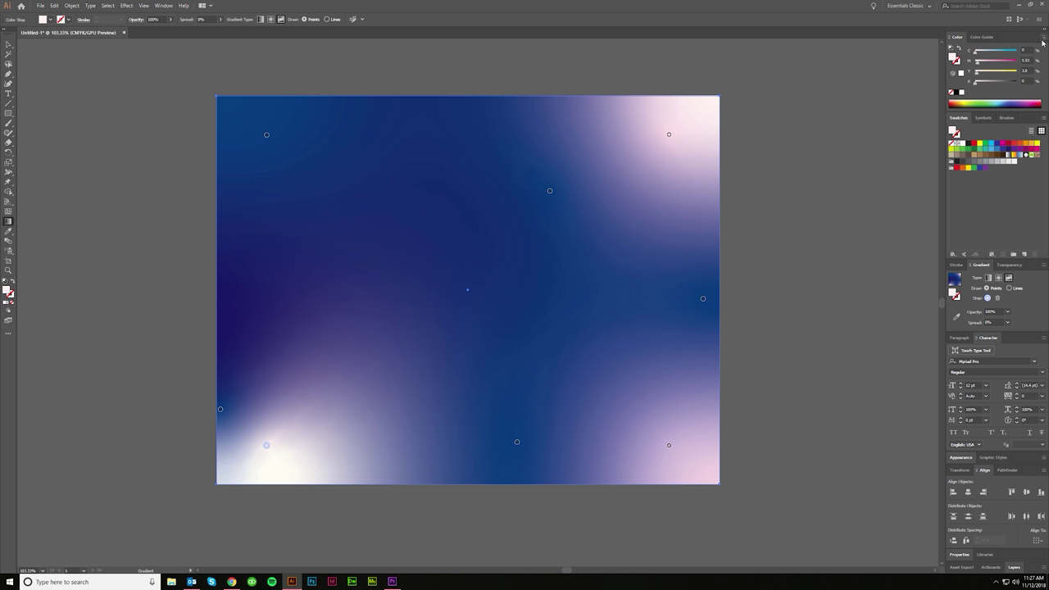
{"action": "left_click_drag", "start_coordinate": [1030, 50], "coordinate": [1023, 51]}
{"action": "type", "text": "100"}
{"action": "key", "text": "Tab"}
{"action": "key", "text": "Tab"}
{"action": "key", "text": "shift+Tab"}
{"action": "type", "text": "20"}
{"action": "key", "text": "Tab"}
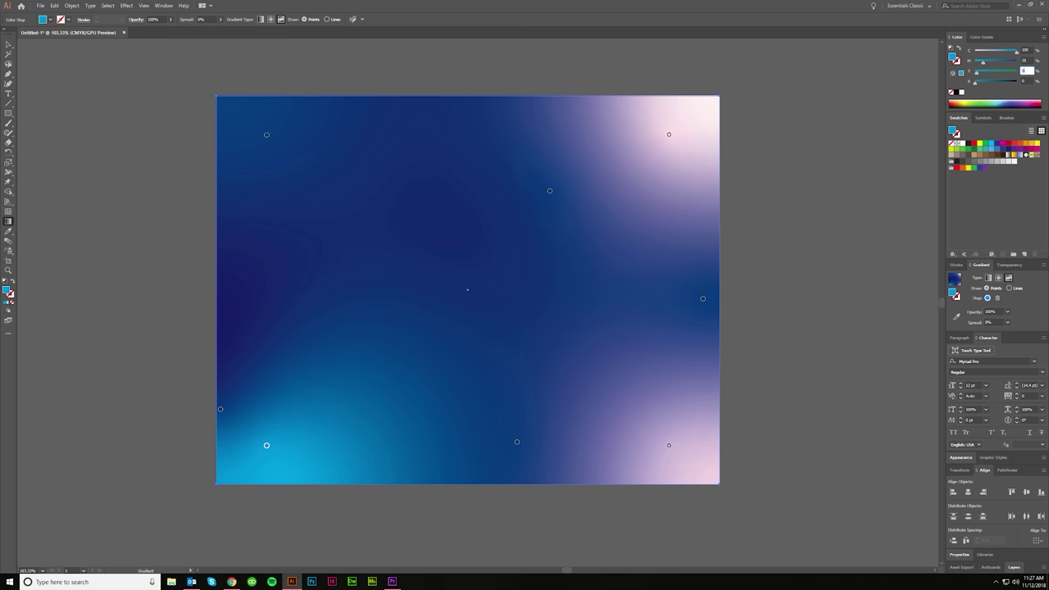
{"action": "key", "text": "shift+Tab"}
{"action": "type", "text": "25"}
{"action": "key", "text": "Tab"}
Step: Add a light blue color stop in the rectangle's upper-left area, between the corner stop and the center
{"action": "left_click", "coordinate": [338, 208]}
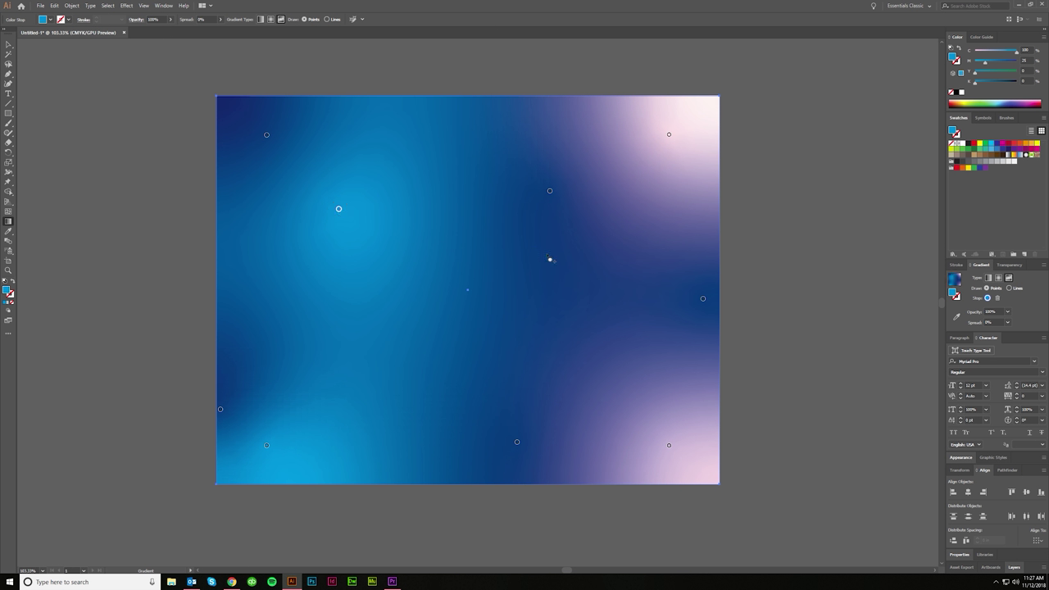
{"action": "left_click", "coordinate": [342, 227]}
{"action": "key", "text": "ctrl+z"}
Step: Move the dark blue stop closer to the upper-left corner and add another dark blue stop right of the rectangle's center
{"action": "left_click", "coordinate": [266, 135]}
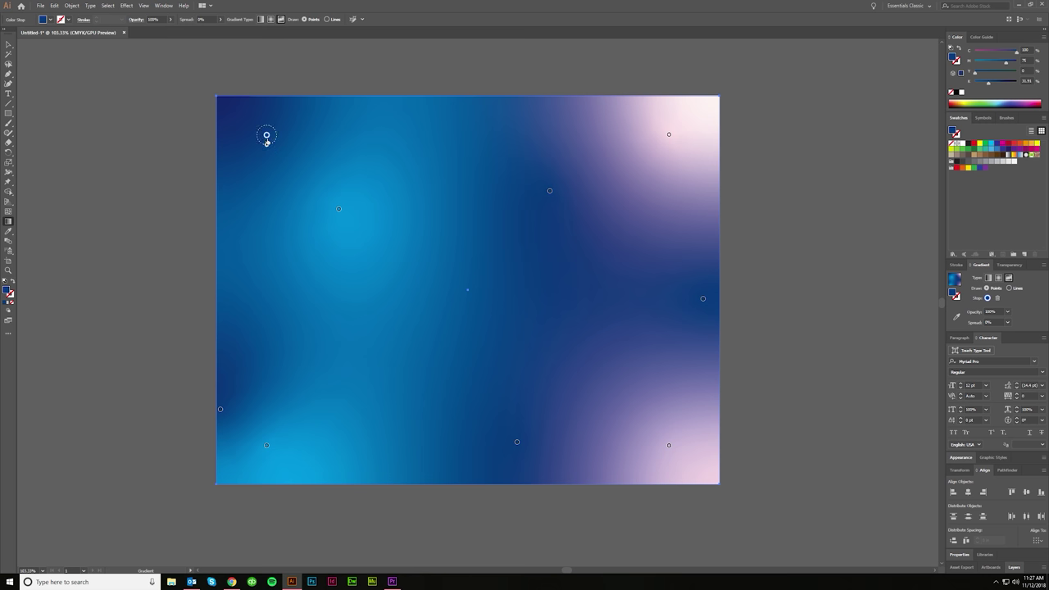
{"action": "left_click_drag", "start_coordinate": [267, 143], "coordinate": [249, 121]}
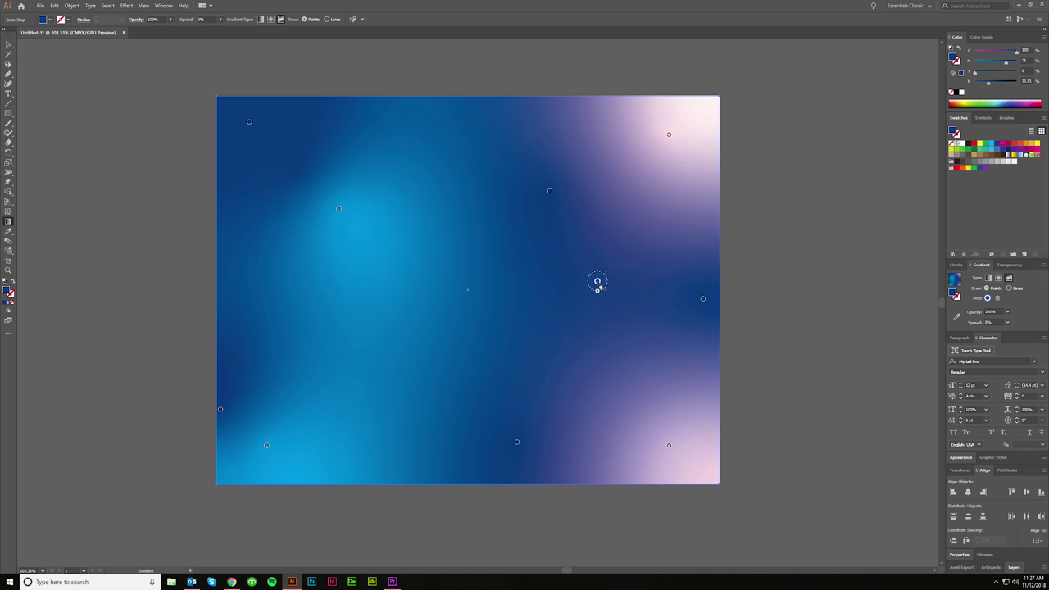
{"action": "key", "text": "v"}
{"action": "key", "text": "g"}
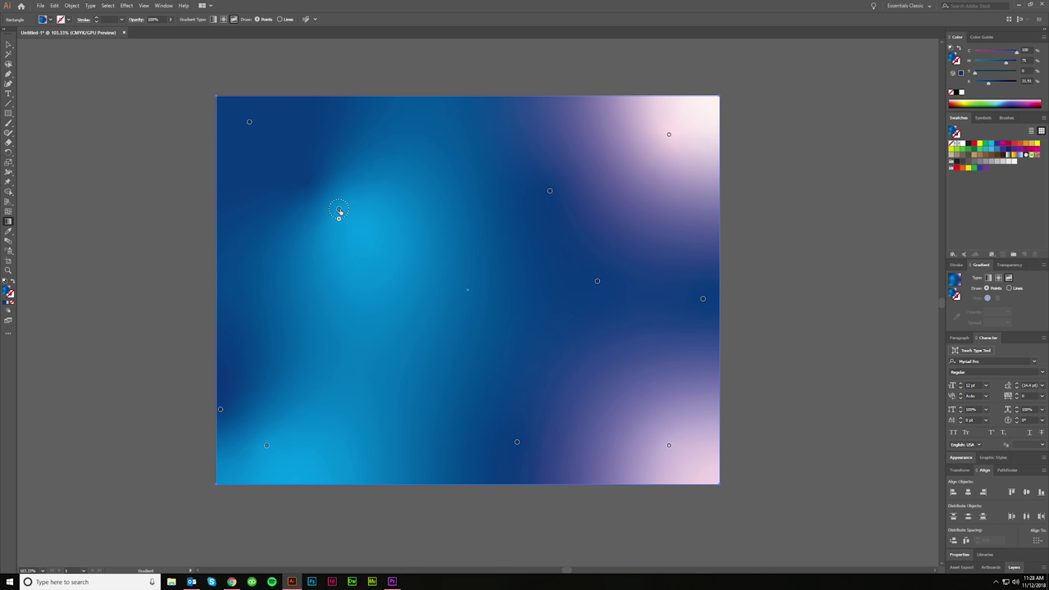
Step: Recolor the stop right of the center with magenta 25 and black 0, and move it slightly towards the right edge
{"action": "left_click", "coordinate": [338, 210]}
{"action": "left_click", "coordinate": [597, 282]}
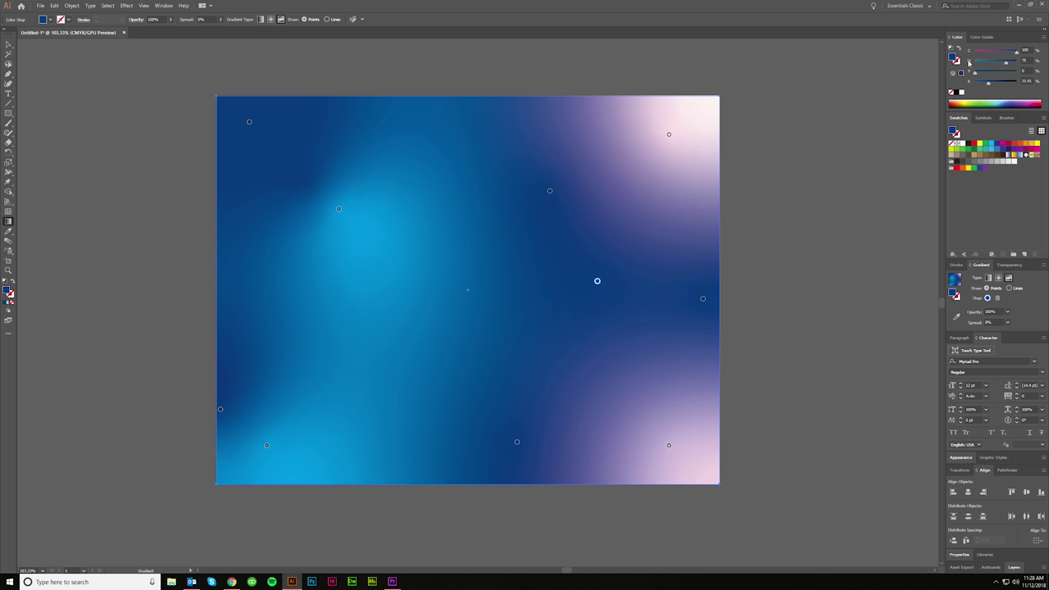
{"action": "left_click_drag", "start_coordinate": [1031, 61], "coordinate": [967, 83]}
{"action": "type", "text": "25"}
{"action": "key", "text": "Tab"}
{"action": "key", "text": "Tab"}
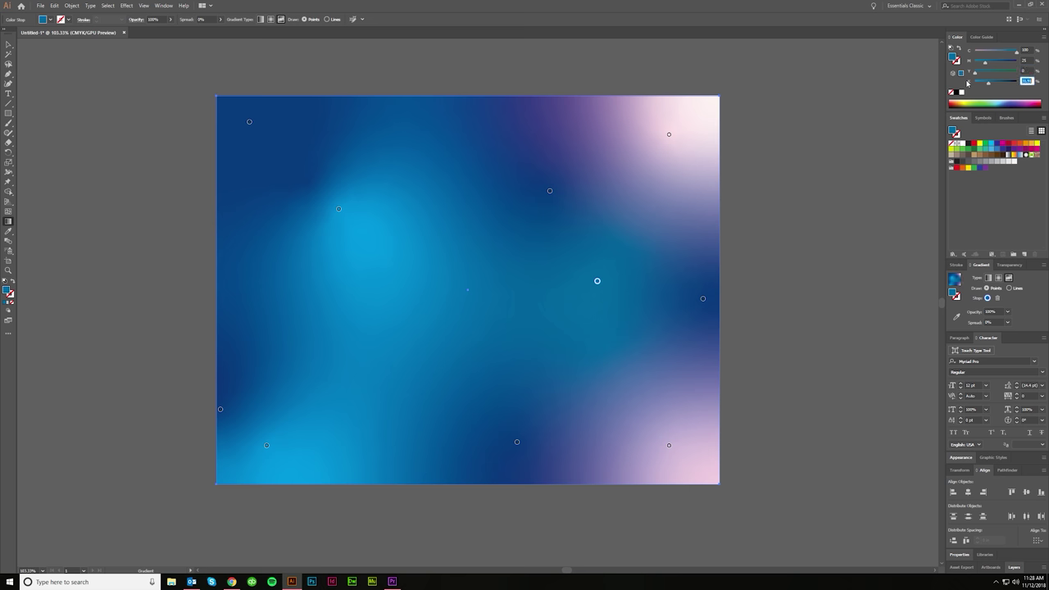
{"action": "type", "text": "0"}
{"action": "key", "text": "Tab"}
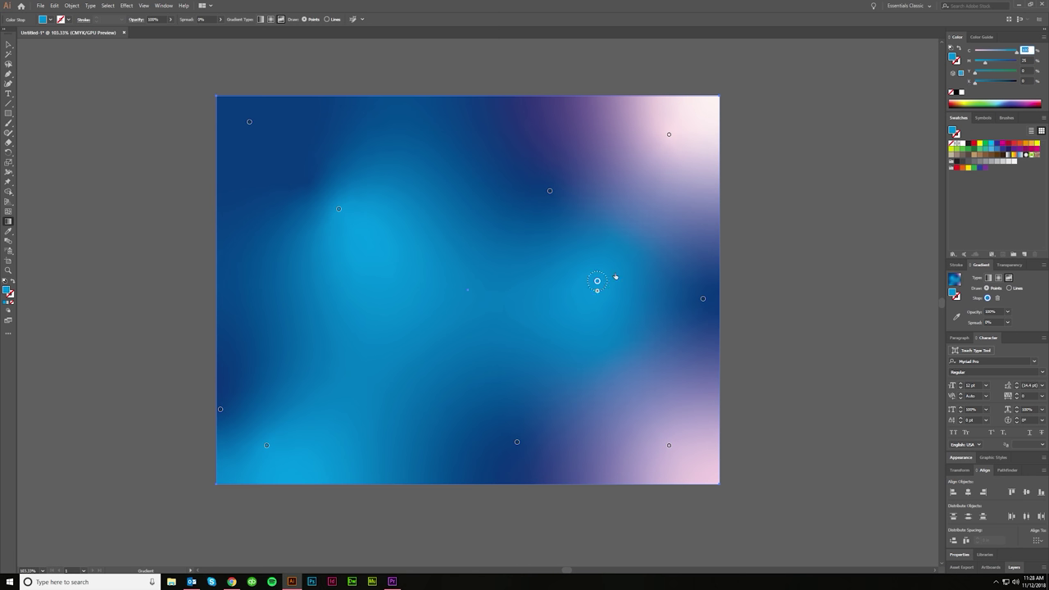
{"action": "left_click_drag", "start_coordinate": [597, 281], "coordinate": [638, 277]}
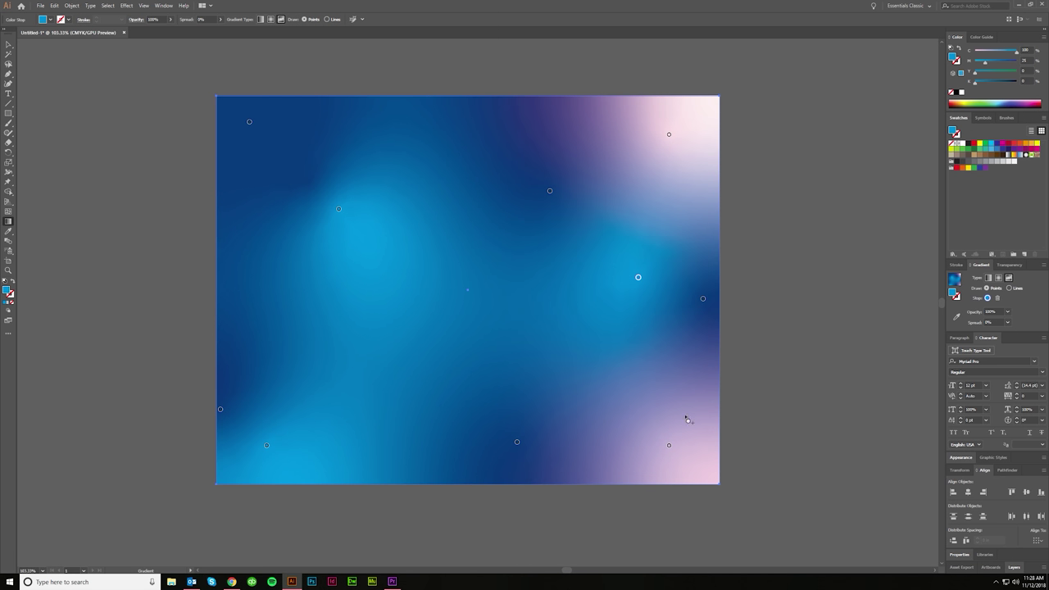
Step: Recolor the lower-right stop to cyan 75, magenta 10 and yellow 0, and add a matching stop near the middle of the top edge
{"action": "left_click", "coordinate": [669, 445]}
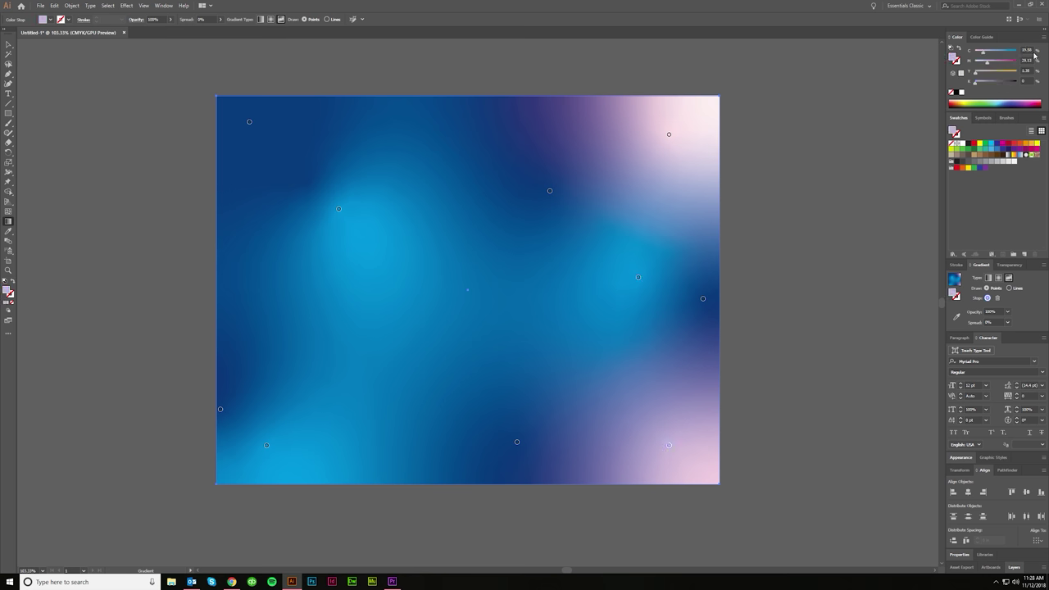
{"action": "left_click", "coordinate": [1026, 51]}
{"action": "type", "text": "50"}
{"action": "key", "text": "Tab"}
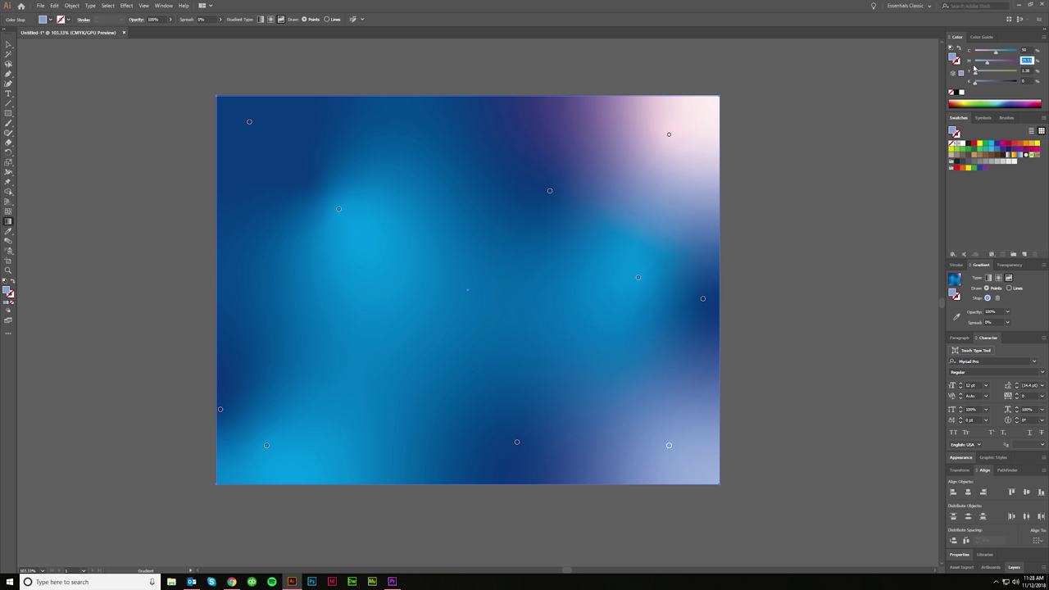
{"action": "type", "text": "10"}
{"action": "key", "text": "Tab"}
{"action": "type", "text": "0"}
{"action": "key", "text": "Tab"}
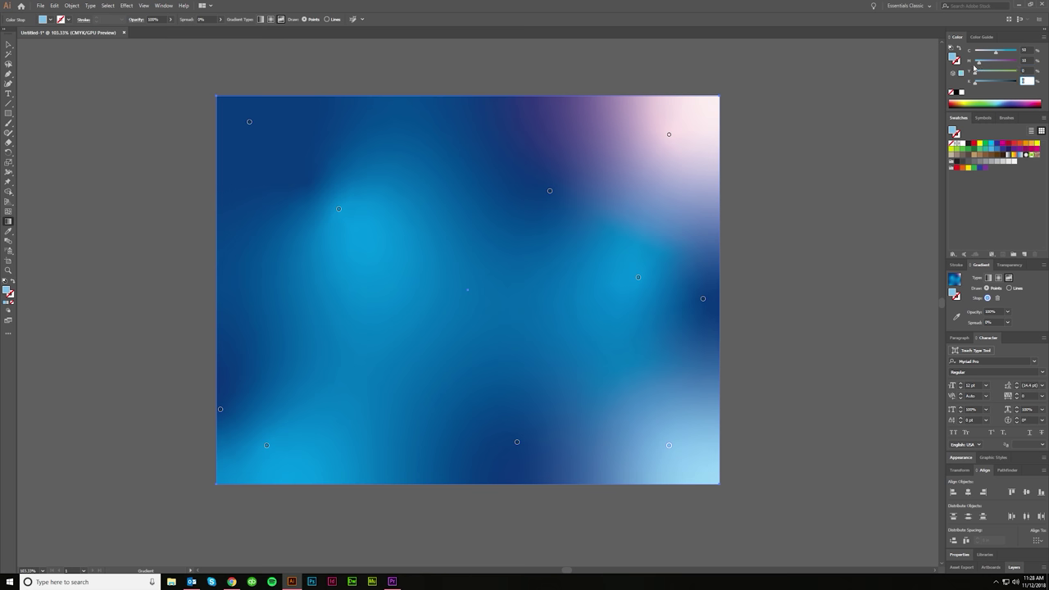
{"action": "key", "text": "Tab"}
{"action": "type", "text": "75"}
{"action": "key", "text": "Tab"}
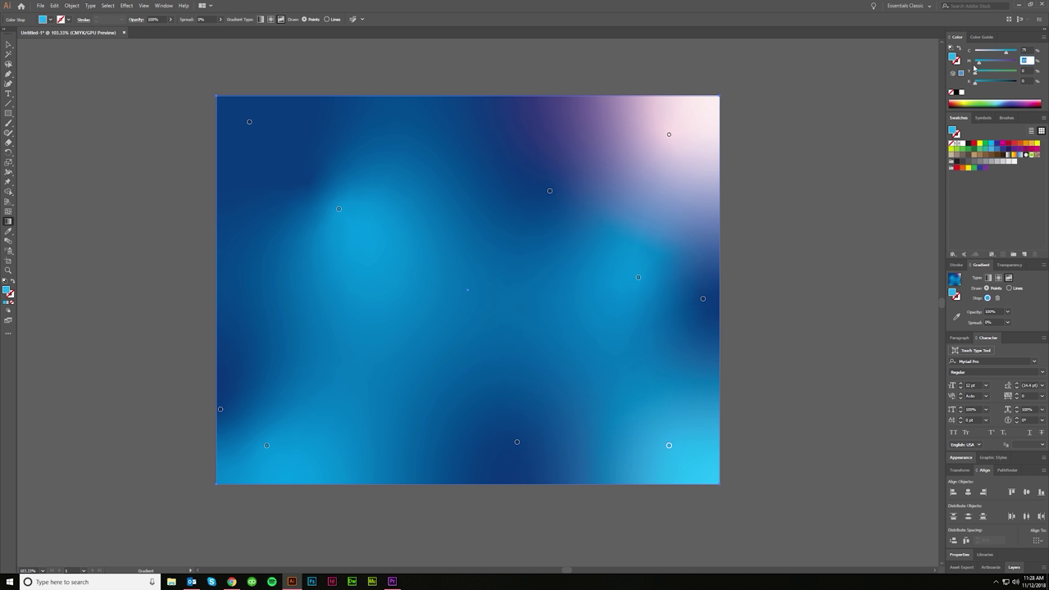
{"action": "key", "text": "shift+Tab"}
{"action": "left_click", "coordinate": [519, 105]}
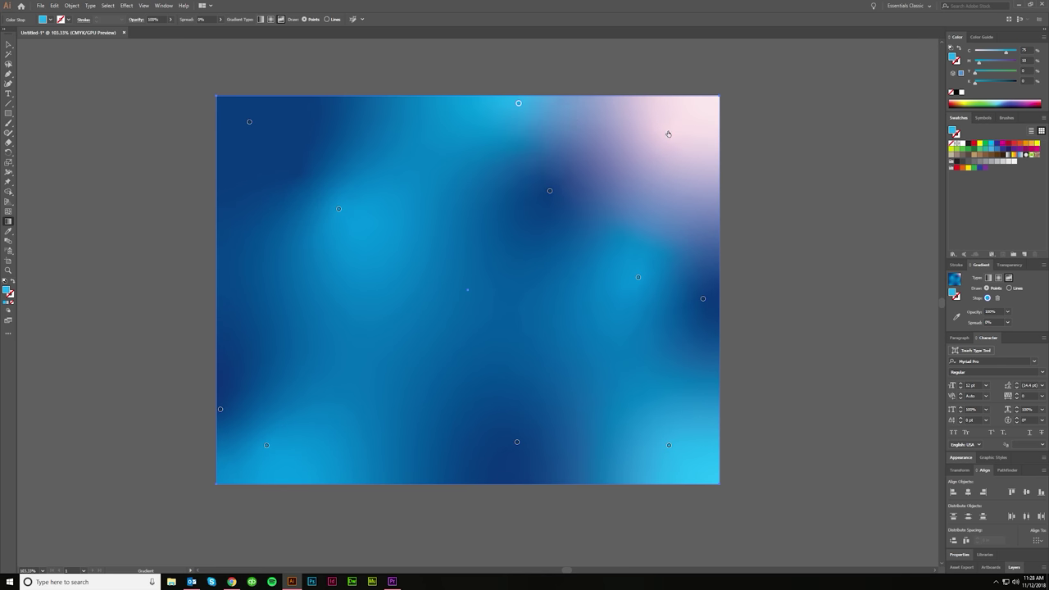
{"action": "left_click", "coordinate": [668, 133]}
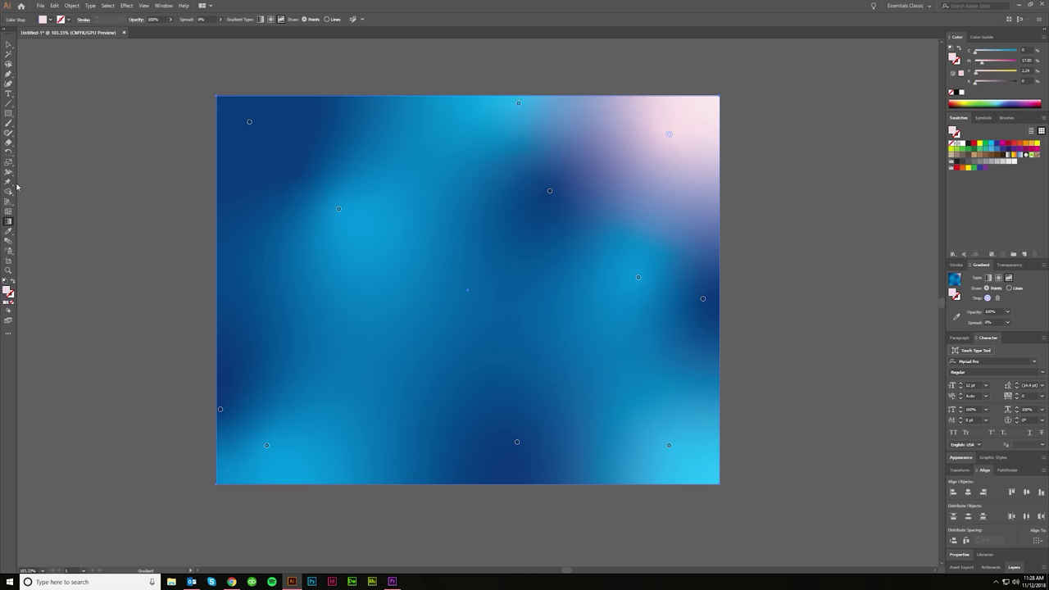
{"action": "left_click", "coordinate": [8, 232]}
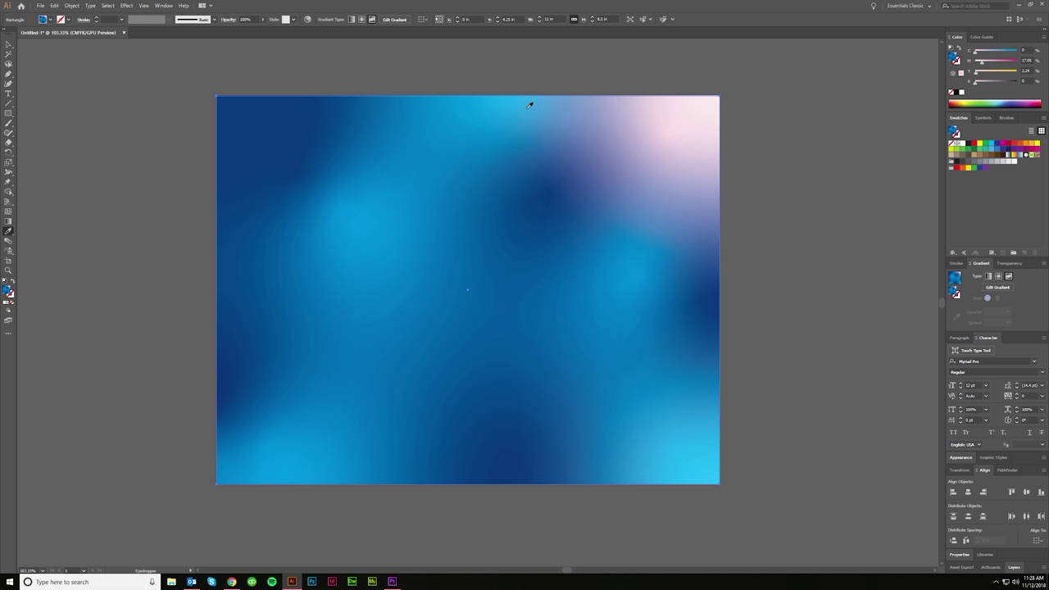
{"action": "left_click", "coordinate": [12, 52]}
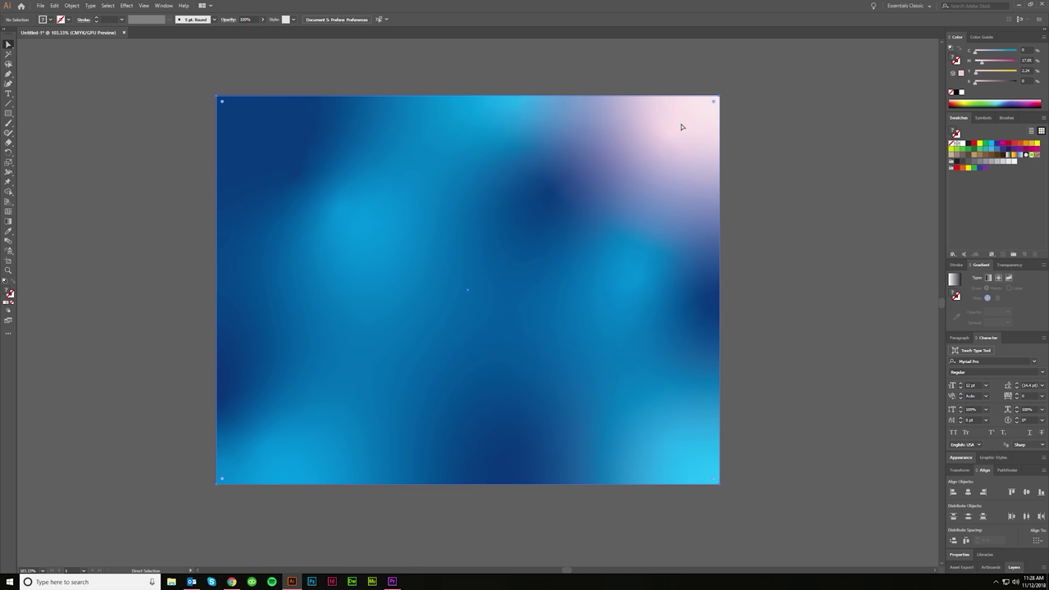
{"action": "left_click", "coordinate": [8, 221]}
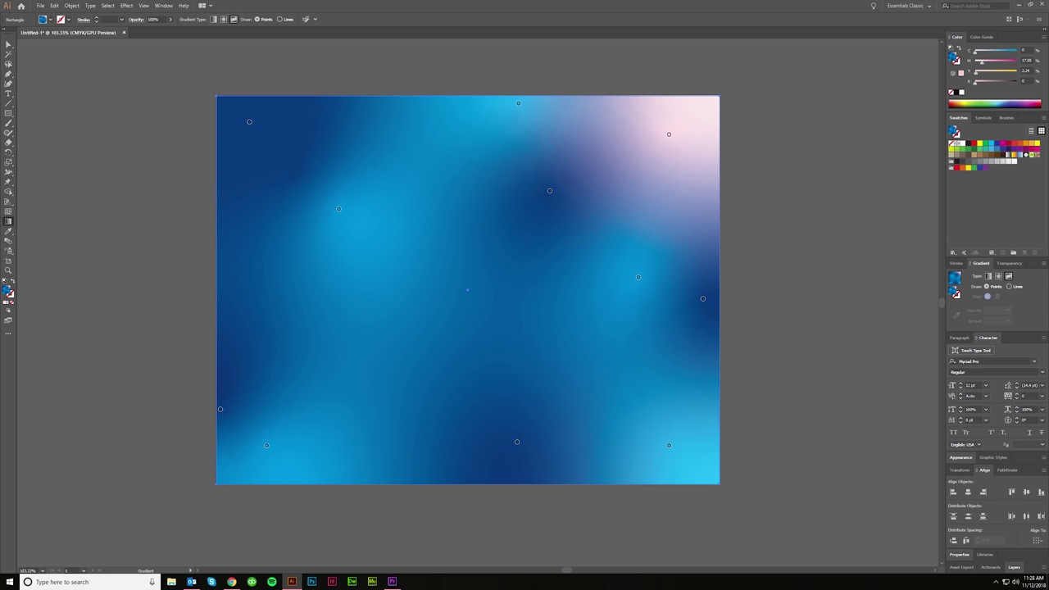
Step: Recolor the upper-right stop to cyan 75, magenta 25 and yellow 0, and move it closer to the corner
{"action": "left_click", "coordinate": [669, 135]}
{"action": "left_click", "coordinate": [1026, 50]}
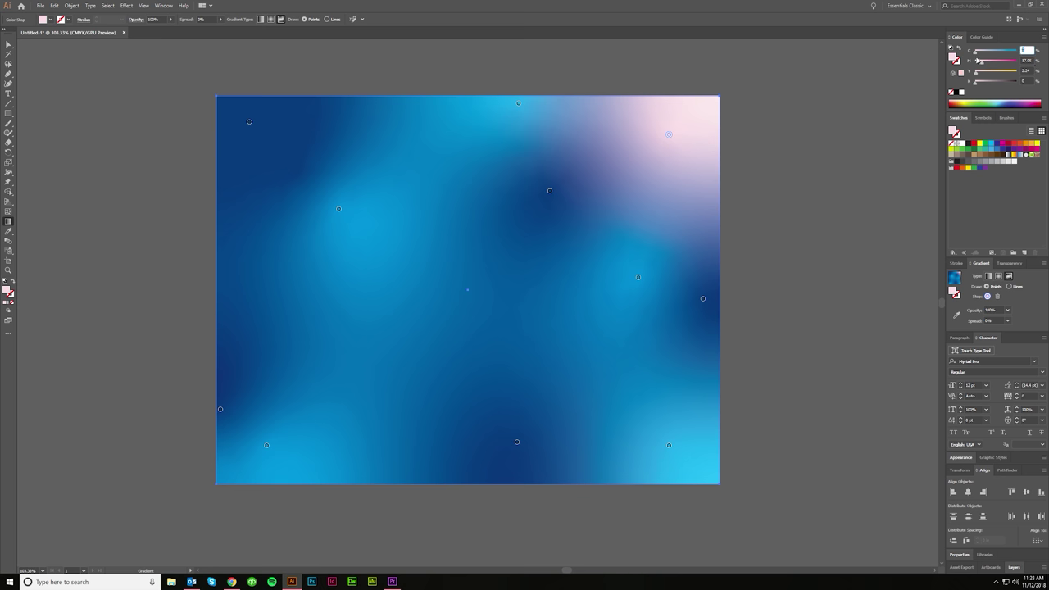
{"action": "type", "text": "75"}
{"action": "key", "text": "Tab"}
{"action": "type", "text": "25"}
{"action": "key", "text": "Tab"}
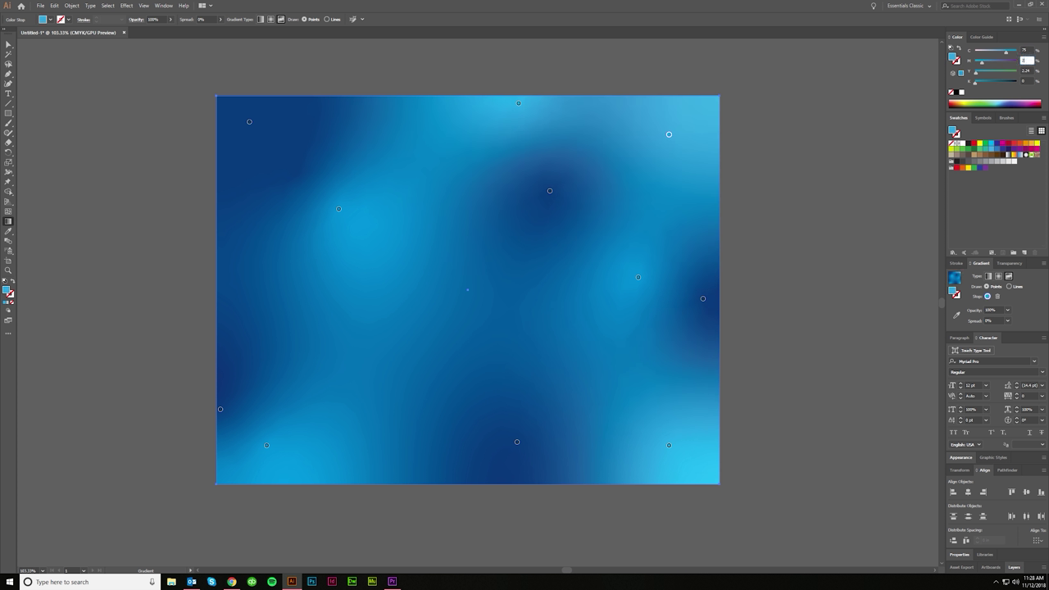
{"action": "type", "text": "0"}
{"action": "key", "text": "Tab"}
{"action": "left_click_drag", "start_coordinate": [669, 135], "coordinate": [695, 111]}
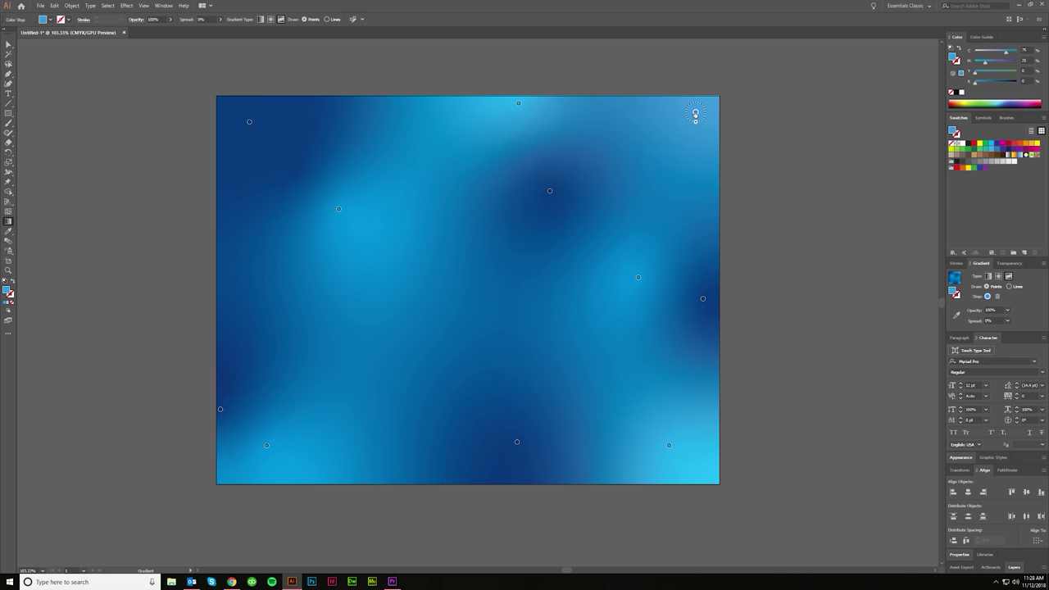
Step: Shift the upper dark blue stop left of the center and the light blue stop up toward the middle, and set the upper-left stop's spread to 44%
{"action": "left_click_drag", "start_coordinate": [550, 192], "coordinate": [375, 309]}
{"action": "left_click_drag", "start_coordinate": [339, 210], "coordinate": [399, 190]}
{"action": "left_click", "coordinate": [249, 122]}
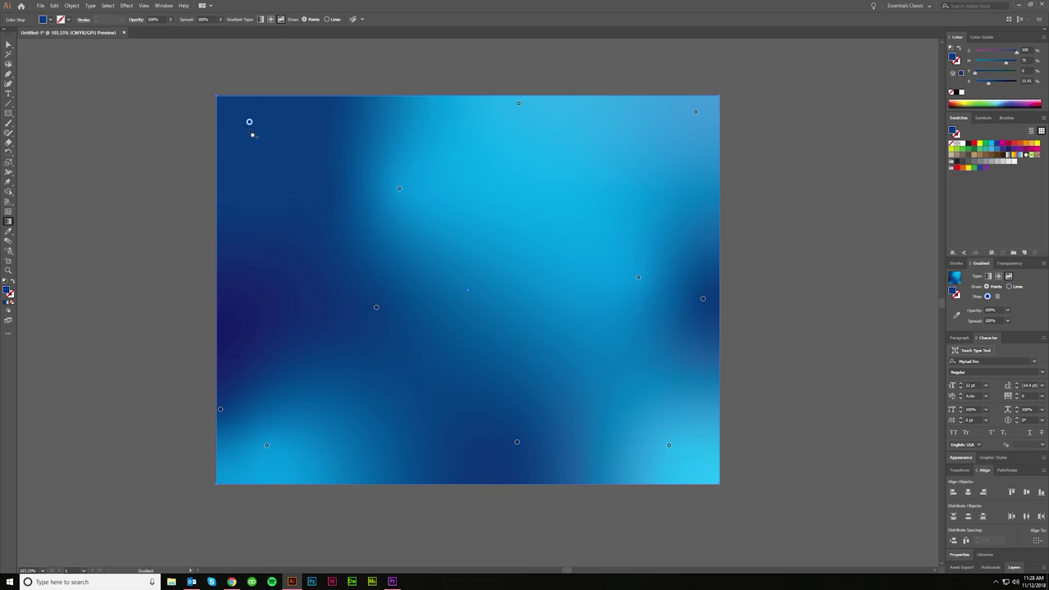
{"action": "left_click_drag", "start_coordinate": [250, 140], "coordinate": [251, 137]}
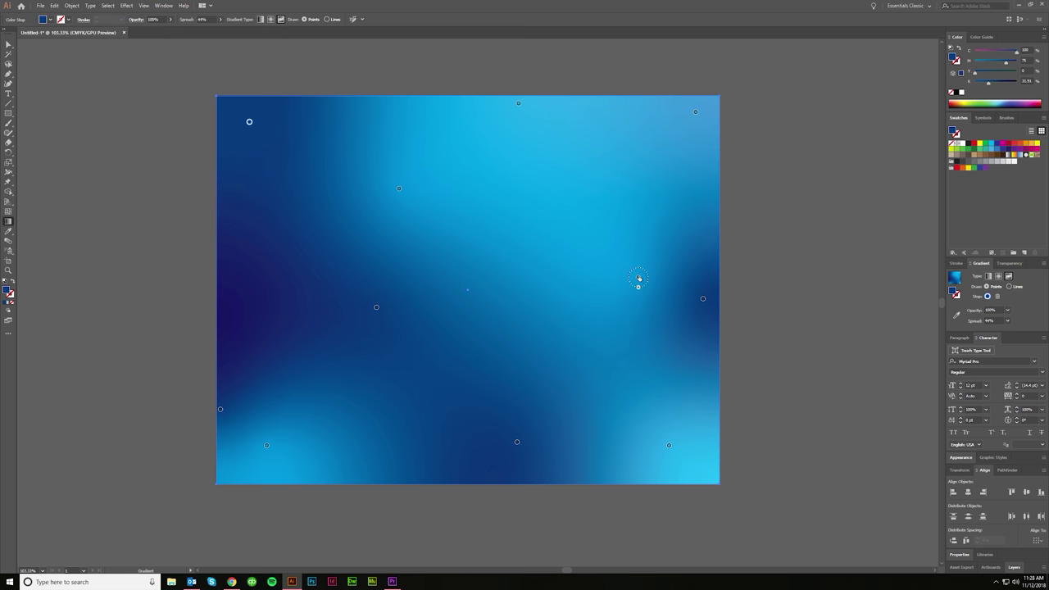
Step: Move the upper-right stop to the upper middle of the rectangle and remove the stop at the middle of the top edge
{"action": "left_click_drag", "start_coordinate": [695, 111], "coordinate": [509, 191]}
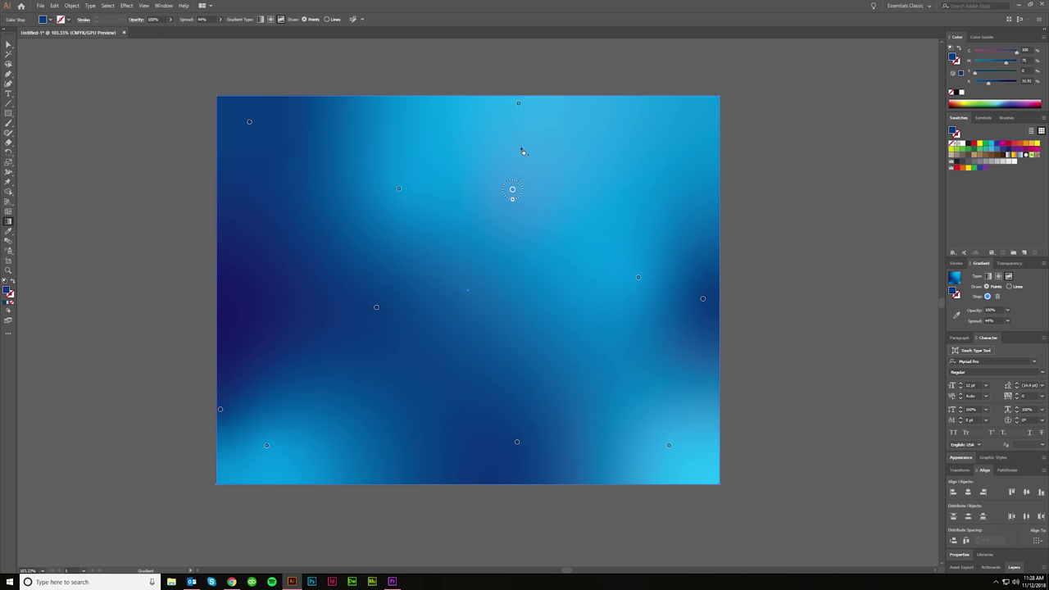
{"action": "left_click_drag", "start_coordinate": [518, 103], "coordinate": [625, 88]}
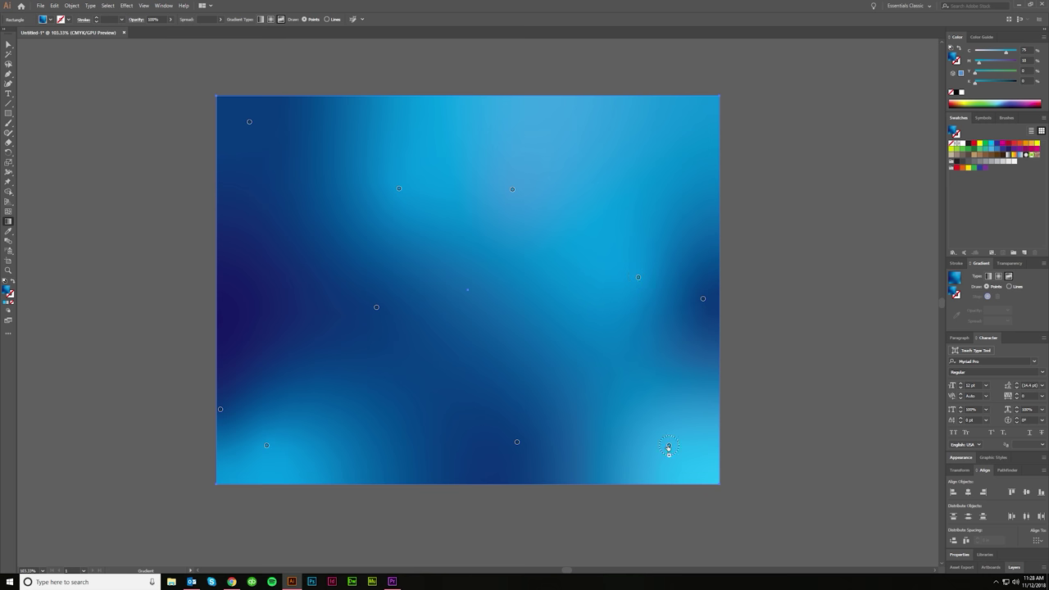
Step: Move the lower-right stop closer to the bottom edge and relocate the dark blue right-edge stop near the upper-right corner
{"action": "left_click_drag", "start_coordinate": [668, 445], "coordinate": [671, 470]}
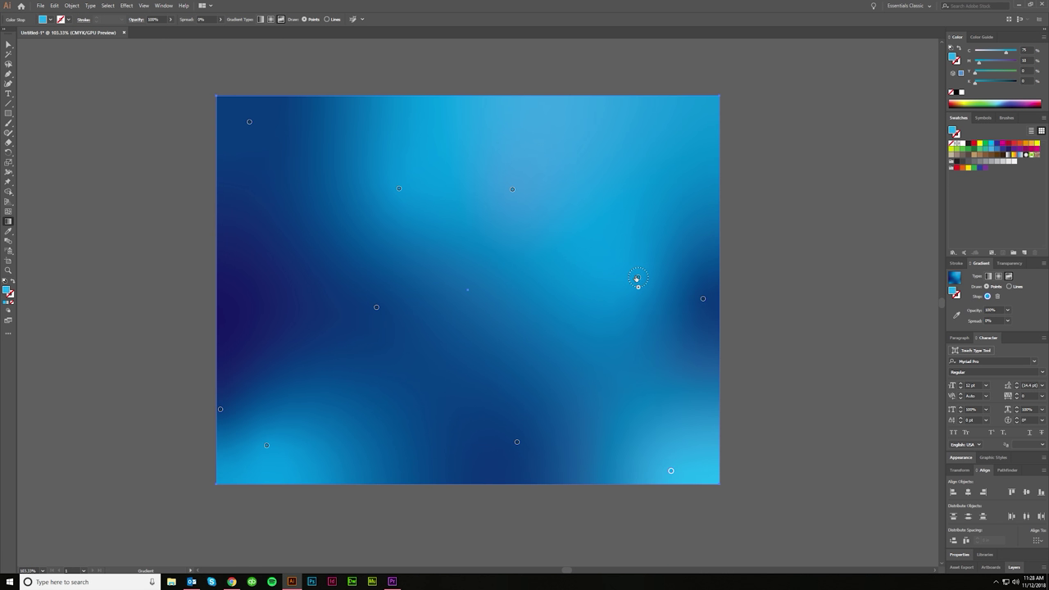
{"action": "left_click_drag", "start_coordinate": [703, 298], "coordinate": [719, 88]}
{"action": "key", "text": "ctrl+z"}
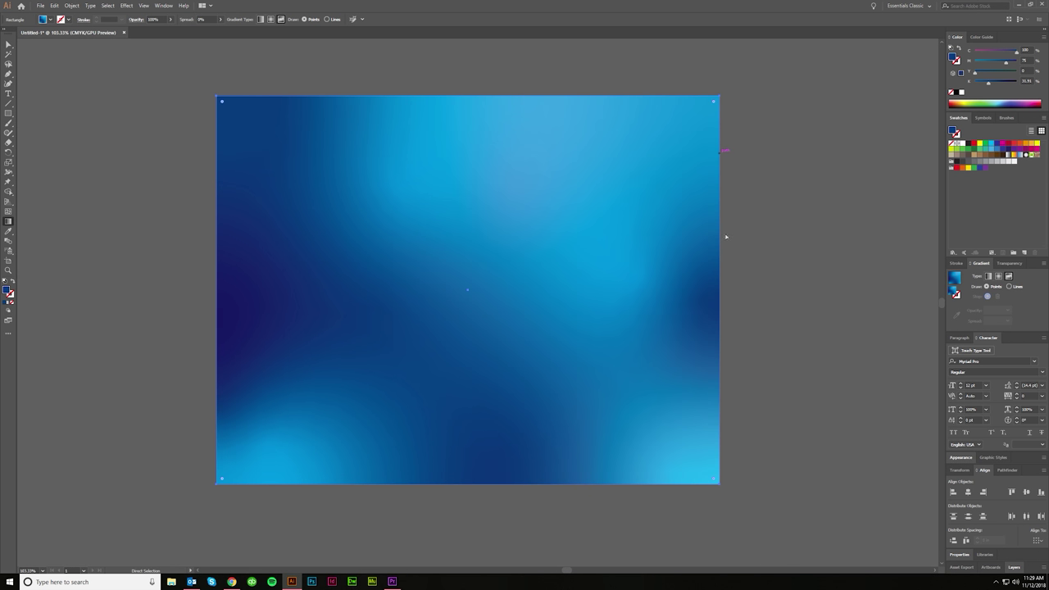
{"action": "left_click_drag", "start_coordinate": [702, 298], "coordinate": [646, 107]}
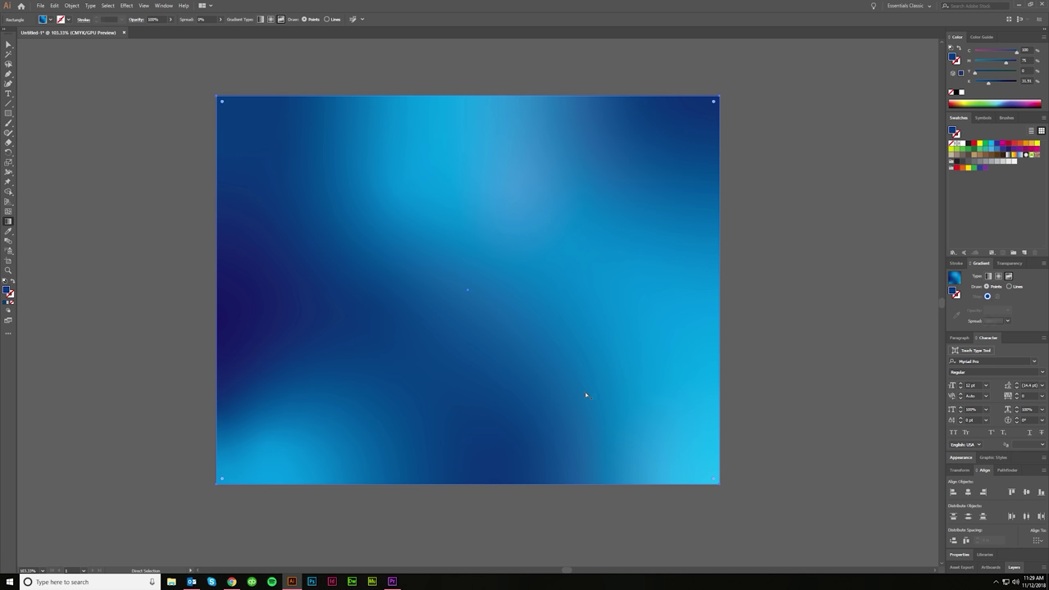
Step: Set the magenta of the light blue stop right of the center to 50
{"action": "scroll", "coordinate": [585, 394], "scroll_direction": "down", "scroll_amount": 3}
{"action": "scroll", "coordinate": [601, 440], "scroll_direction": "up", "scroll_amount": 1}
{"action": "scroll", "coordinate": [602, 440], "scroll_direction": "up", "scroll_amount": 1}
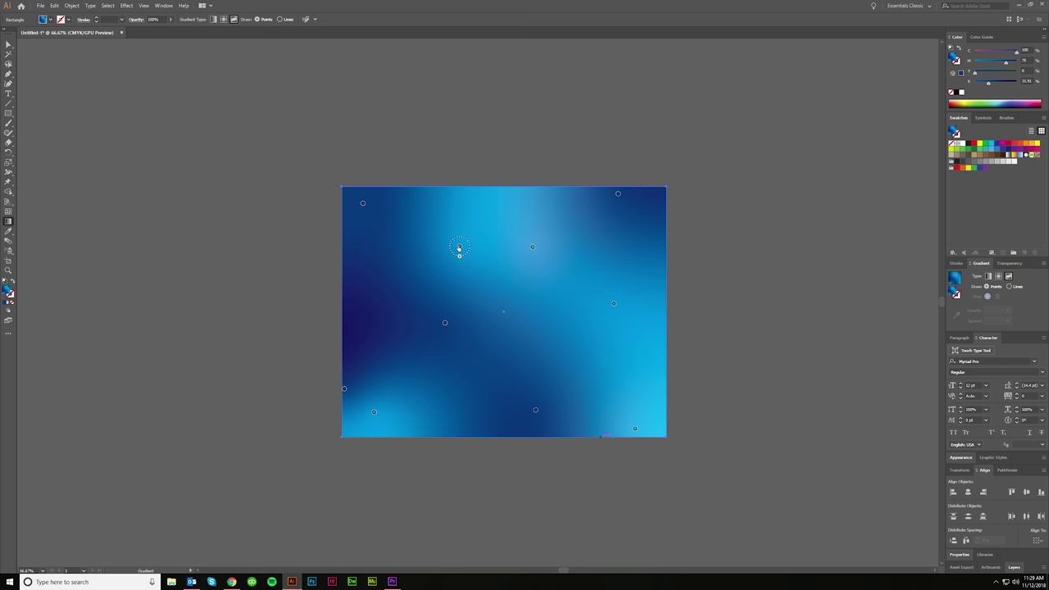
{"action": "left_click", "coordinate": [614, 303]}
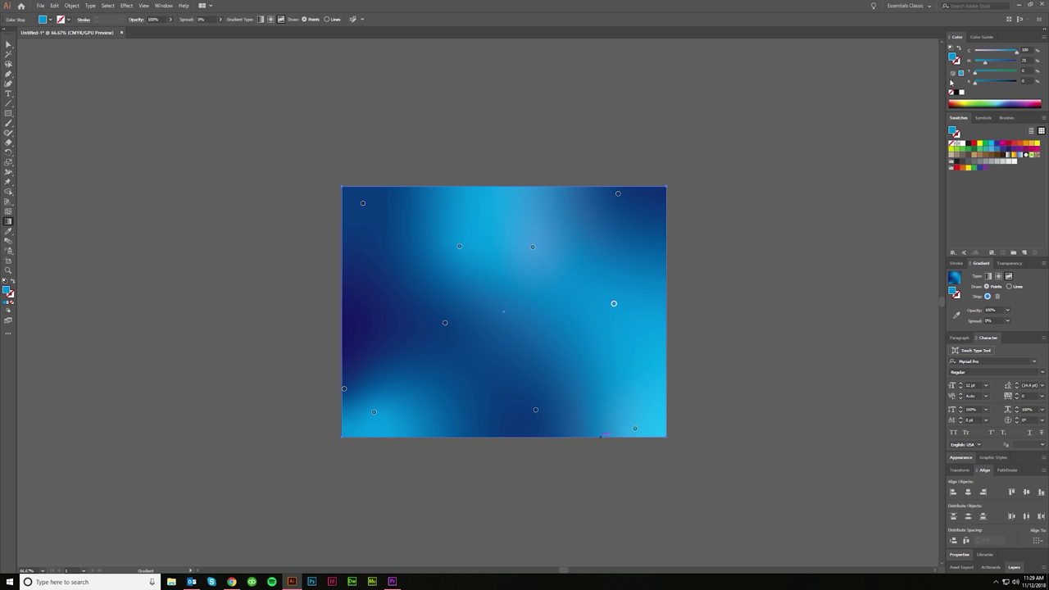
{"action": "left_click", "coordinate": [1024, 60]}
{"action": "key", "text": "shift+Up"}
{"action": "key", "text": "shift+Up"}
{"action": "key", "text": "shift+Up"}
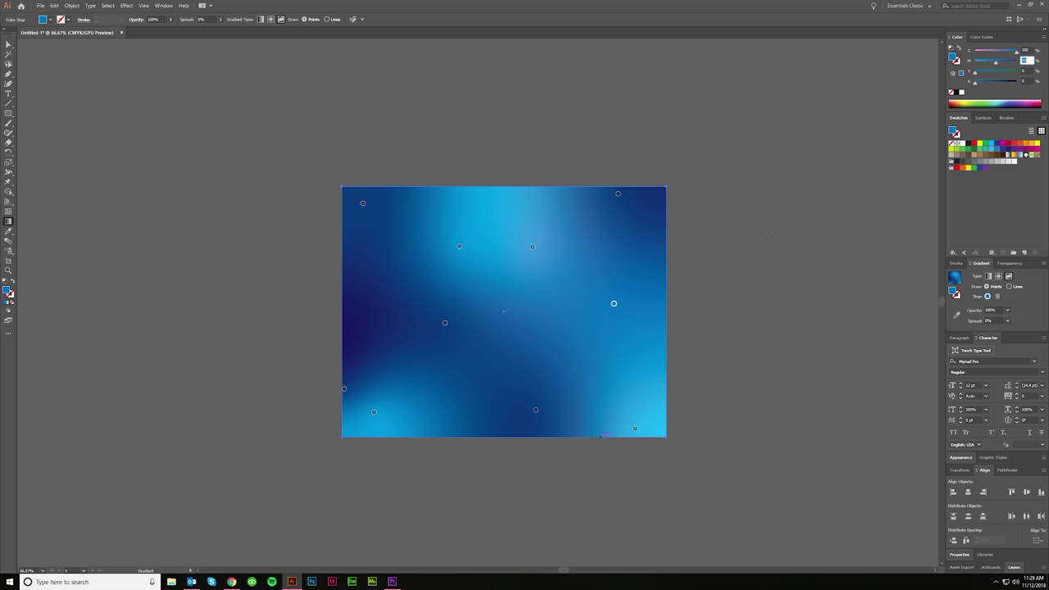
Step: Recolor the lower-right stop to magenta 60 and cyan 80
{"action": "left_click", "coordinate": [633, 429]}
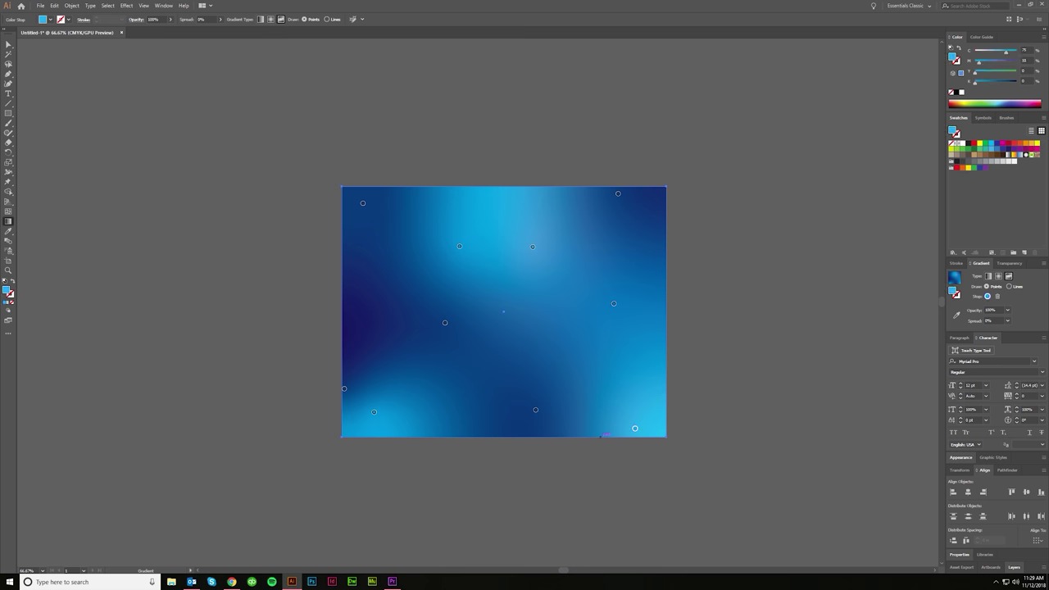
{"action": "left_click", "coordinate": [1029, 60]}
{"action": "key", "text": "shift+Up"}
{"action": "key", "text": "shift+Up"}
{"action": "key", "text": "shift+Up"}
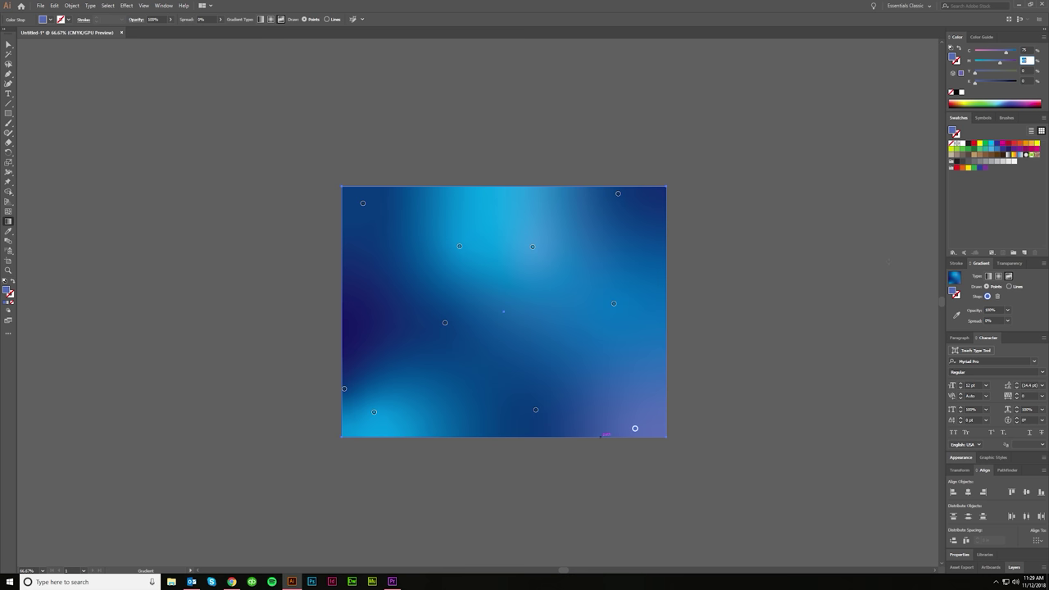
{"action": "left_click", "coordinate": [1025, 50]}
{"action": "key", "text": "shift+Up"}
{"action": "key", "text": "shift+Up"}
{"action": "left_click_drag", "start_coordinate": [1017, 51], "coordinate": [1009, 51]}
Step: Add a color stop near the rectangle's left edge and set it to cyan 100 and magenta 90
{"action": "left_click", "coordinate": [356, 275]}
{"action": "left_click", "coordinate": [1025, 51]}
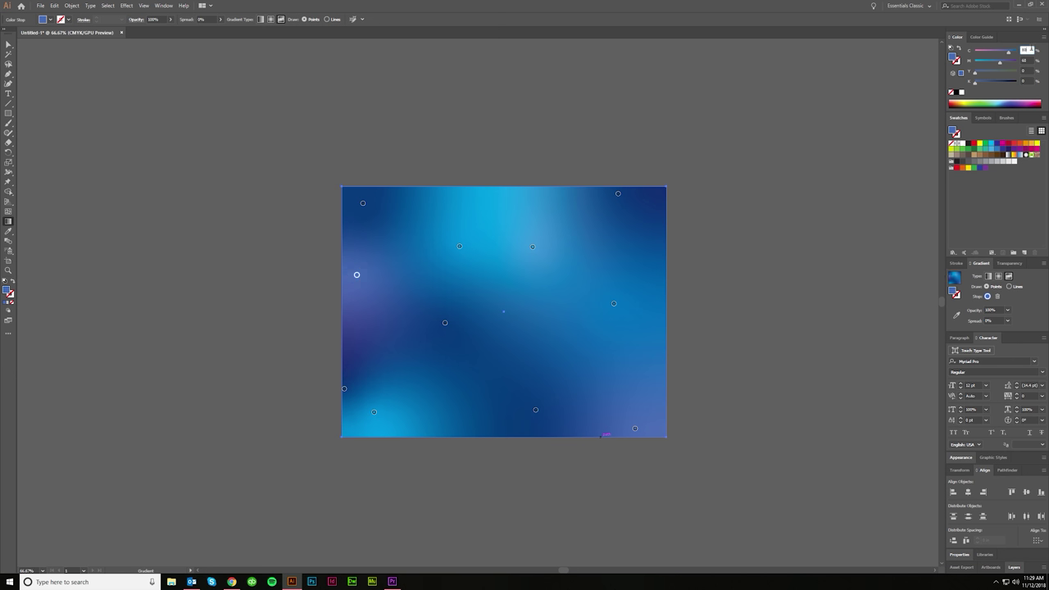
{"action": "key", "text": "shift+Up"}
{"action": "key", "text": "shift+Up"}
{"action": "left_click", "coordinate": [1025, 60]}
{"action": "key", "text": "shift+Up"}
{"action": "key", "text": "shift+Up"}
{"action": "key", "text": "shift+Up"}
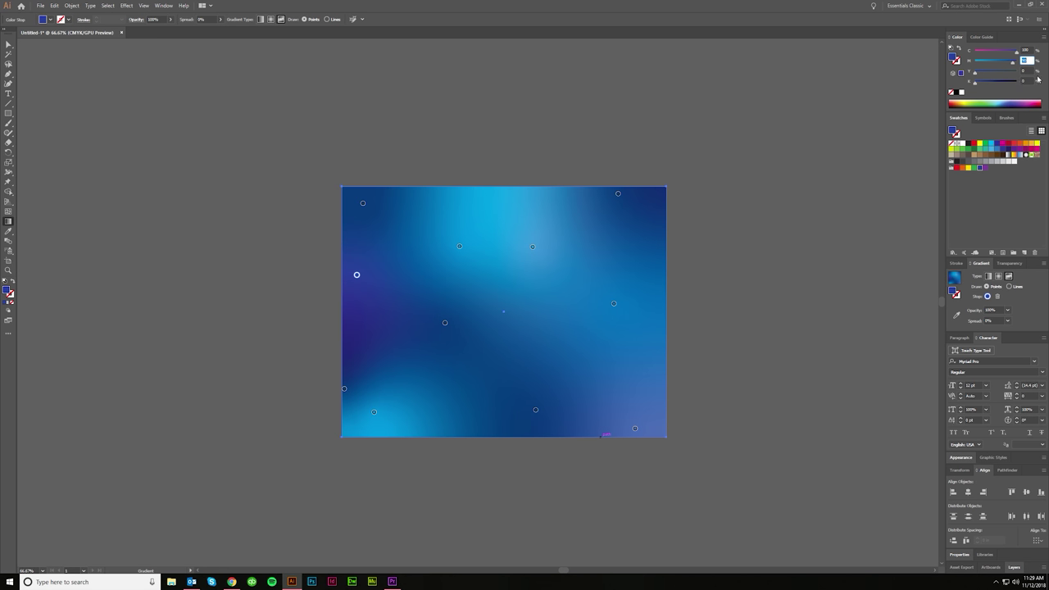
Step: Darken the new left-edge stop with black 50 and deselect the rectangle
{"action": "left_click", "coordinate": [1024, 82]}
{"action": "key", "text": "shift+Up"}
{"action": "key", "text": "shift+Up"}
{"action": "key", "text": "shift+Up"}
{"action": "key", "text": "shift+Up"}
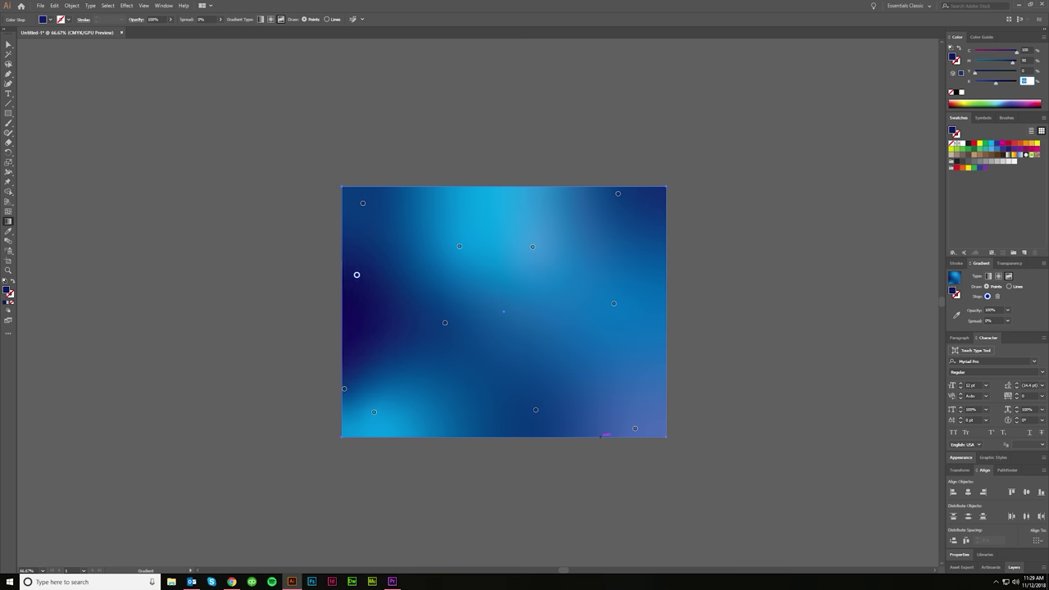
{"action": "left_click", "coordinate": [7, 45]}
{"action": "left_click", "coordinate": [727, 334]}
{"action": "scroll", "coordinate": [721, 344], "scroll_direction": "down", "scroll_amount": 6}
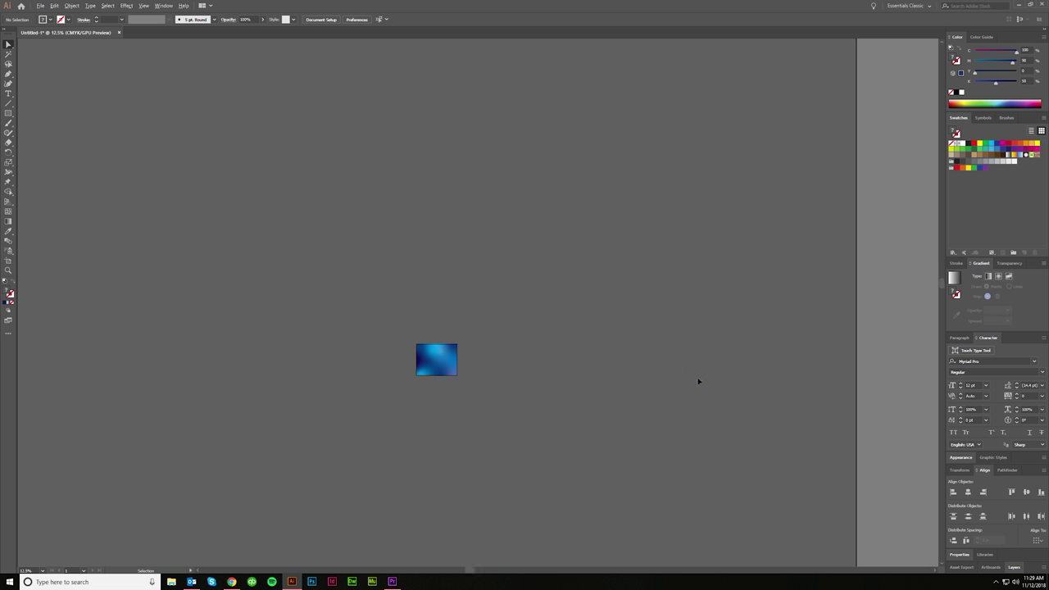
{"action": "scroll", "coordinate": [452, 394], "scroll_direction": "up", "scroll_amount": 5}
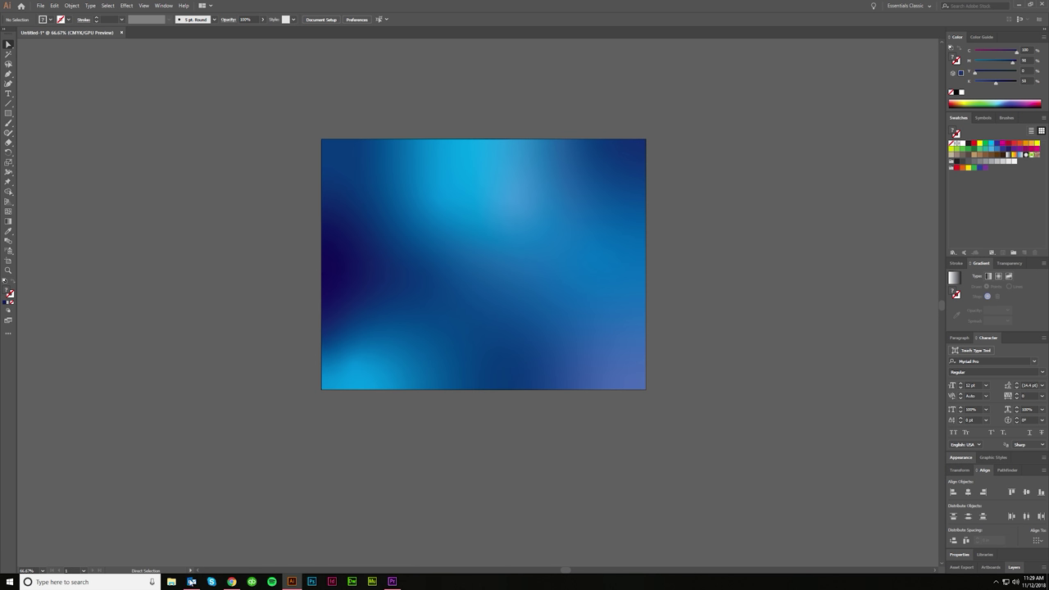
Step: Open Snowflakes.eps from the Vectors folder inside Stock Photos & Vectors
{"action": "left_click", "coordinate": [40, 6]}
{"action": "left_click", "coordinate": [51, 31]}
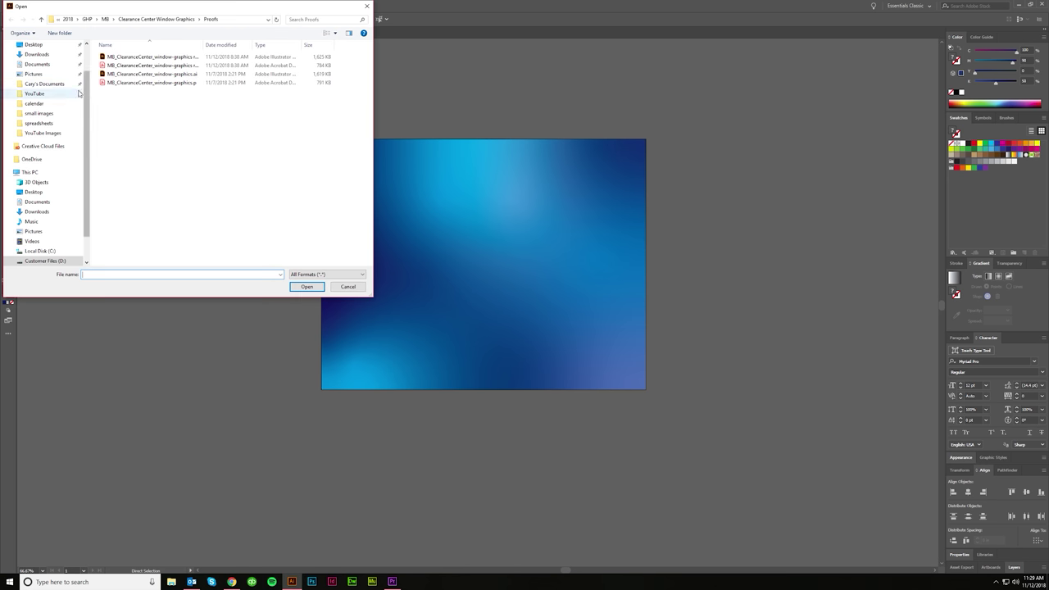
{"action": "scroll", "coordinate": [37, 70], "scroll_direction": "up", "scroll_amount": 1}
{"action": "left_click", "coordinate": [37, 70]}
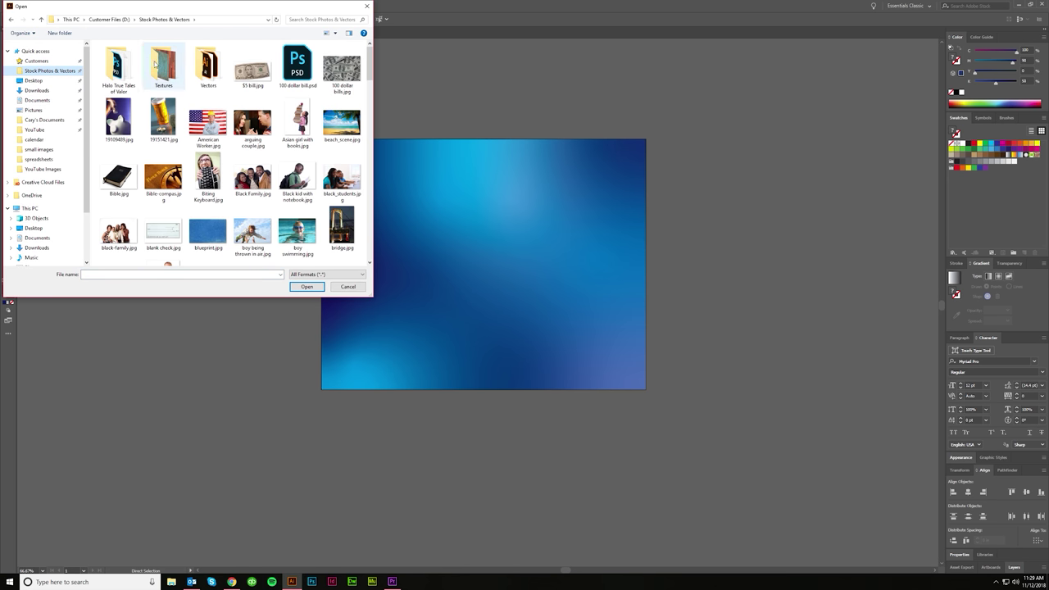
{"action": "double_click", "coordinate": [207, 66]}
{"action": "left_click", "coordinate": [136, 202]}
{"action": "scroll", "coordinate": [131, 200], "scroll_direction": "down", "scroll_amount": 1}
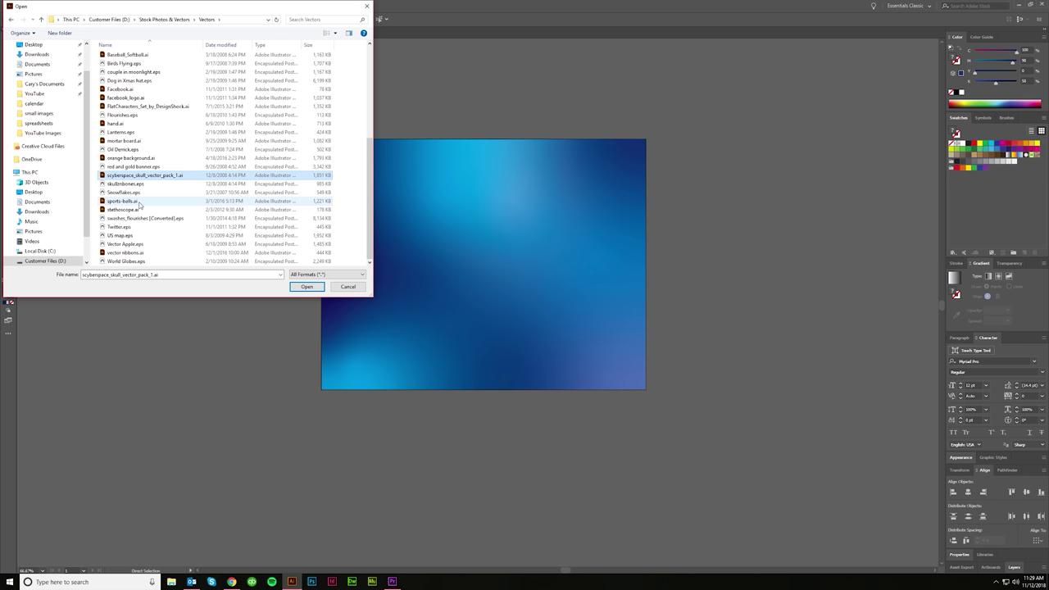
{"action": "double_click", "coordinate": [123, 193]}
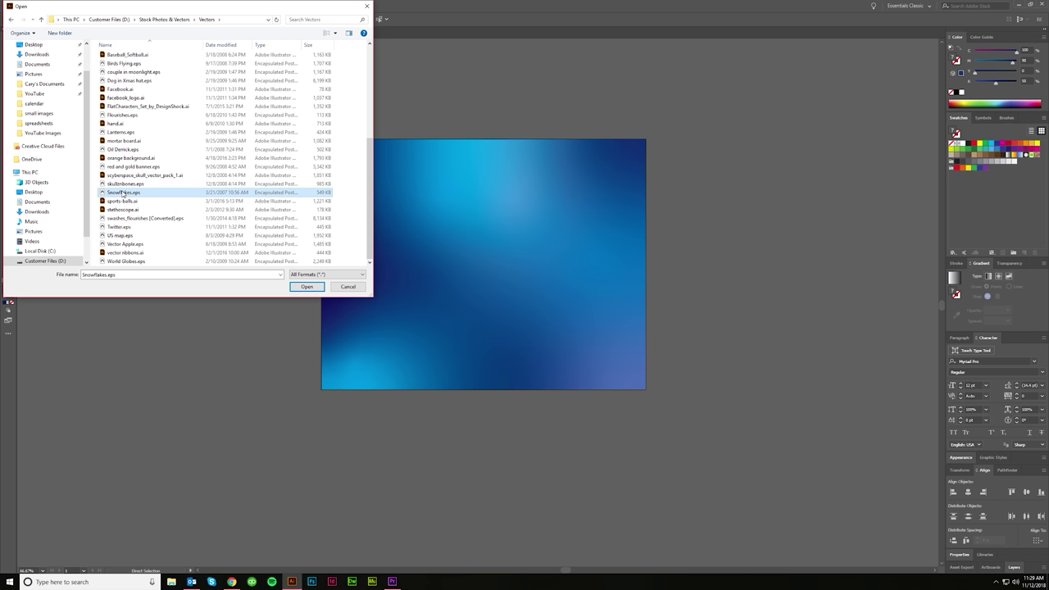
Step: Examine the individual snowflake designs on the sheet to choose one for the background
{"action": "scroll", "coordinate": [259, 215], "scroll_direction": "left", "scroll_amount": 5}
{"action": "scroll", "coordinate": [255, 210], "scroll_direction": "up", "scroll_amount": 5}
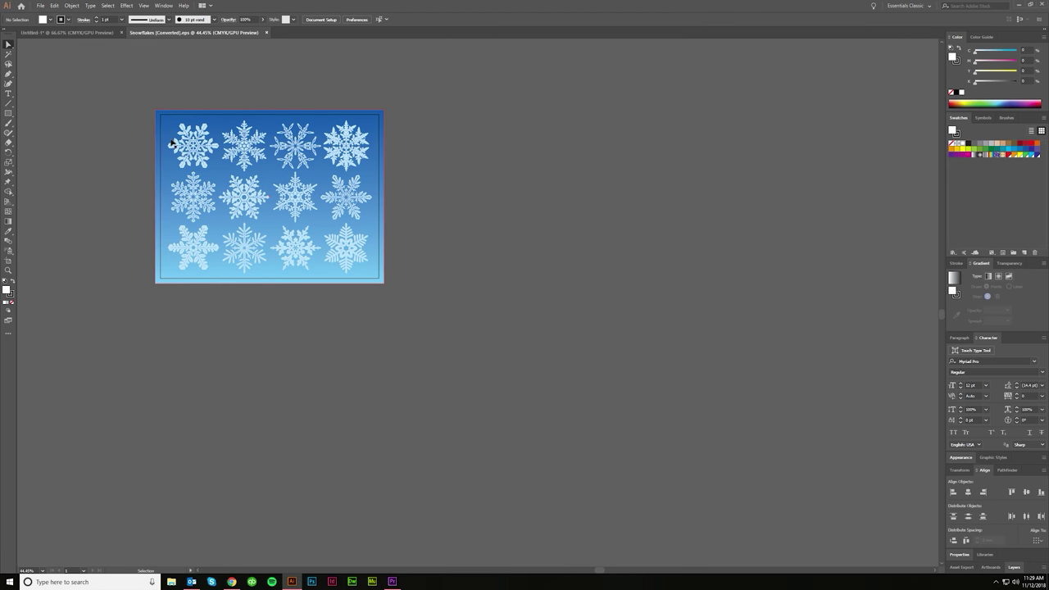
{"action": "scroll", "coordinate": [169, 140], "scroll_direction": "up", "scroll_amount": 3}
{"action": "left_click", "coordinate": [350, 297]}
{"action": "scroll", "coordinate": [369, 298], "scroll_direction": "left", "scroll_amount": 1}
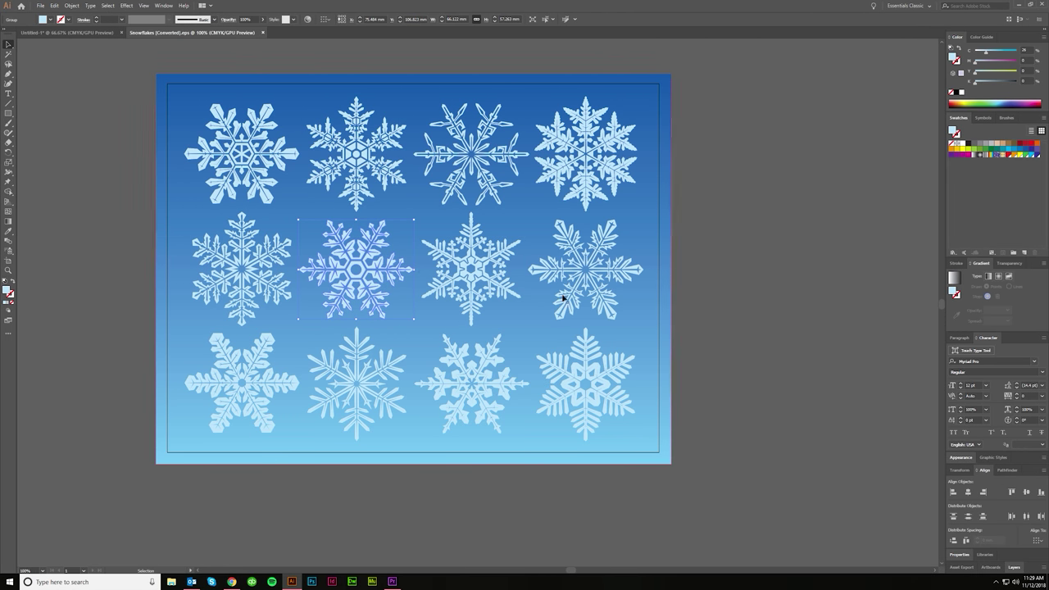
{"action": "left_click", "coordinate": [695, 397]}
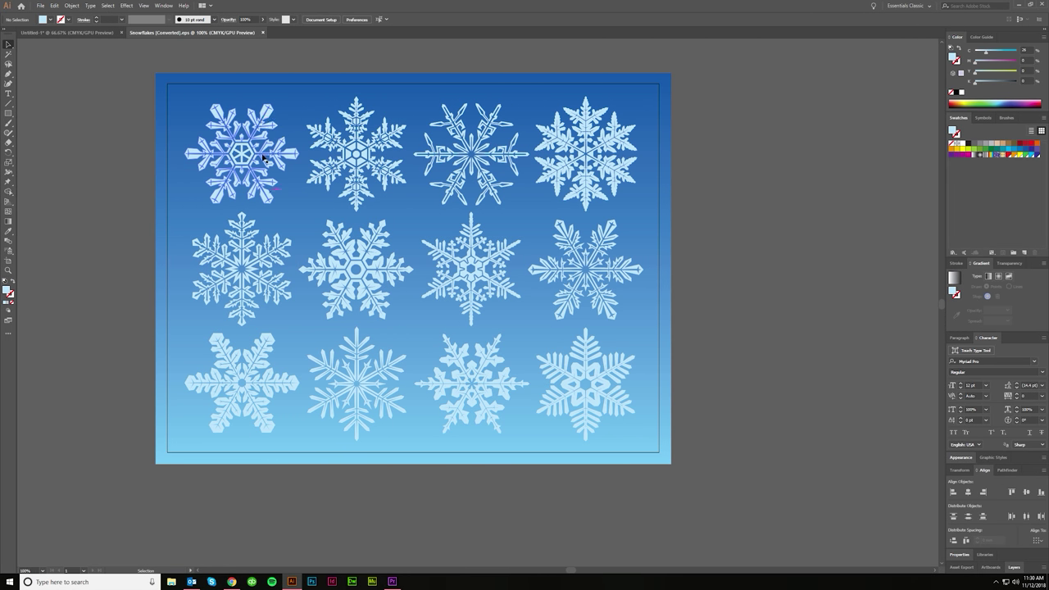
{"action": "left_click", "coordinate": [363, 166]}
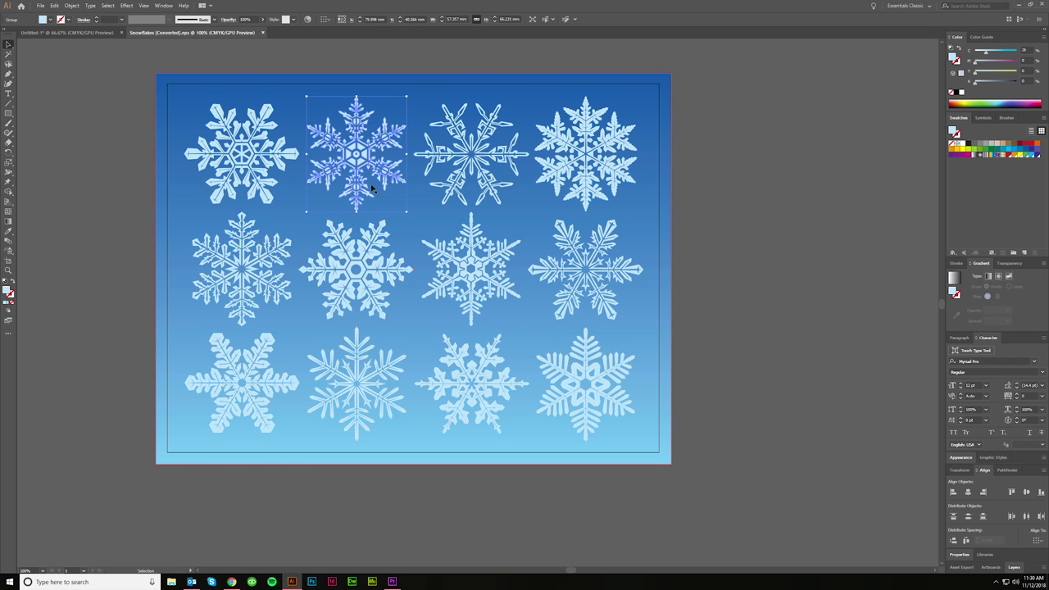
{"action": "left_click", "coordinate": [249, 165]}
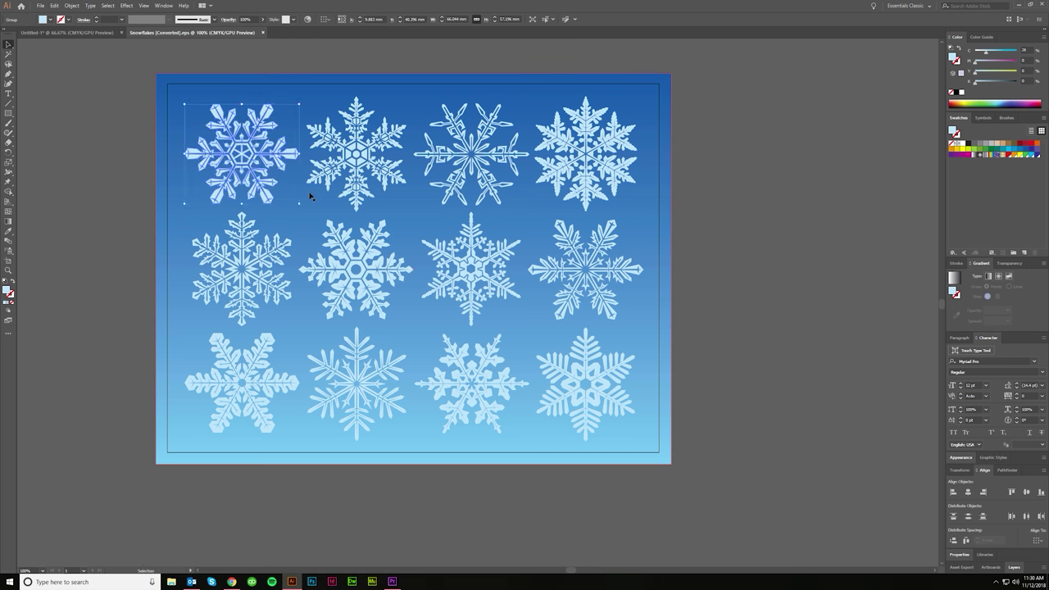
{"action": "left_click", "coordinate": [680, 186]}
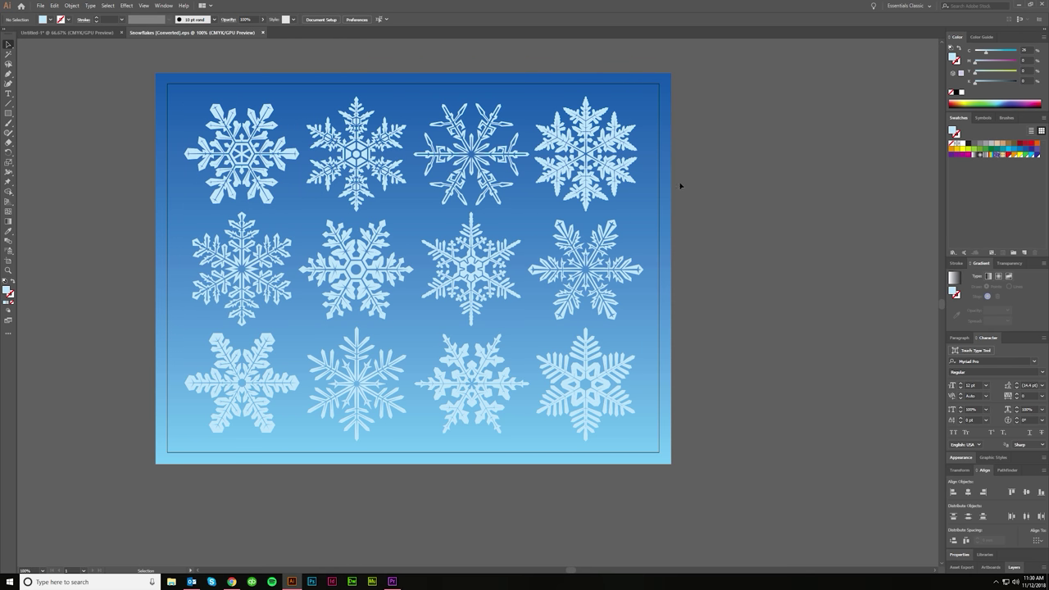
Step: Copy the snowflake at the right end of the first row into Untitled-1 and place it left of the artboard
{"action": "left_click", "coordinate": [588, 134]}
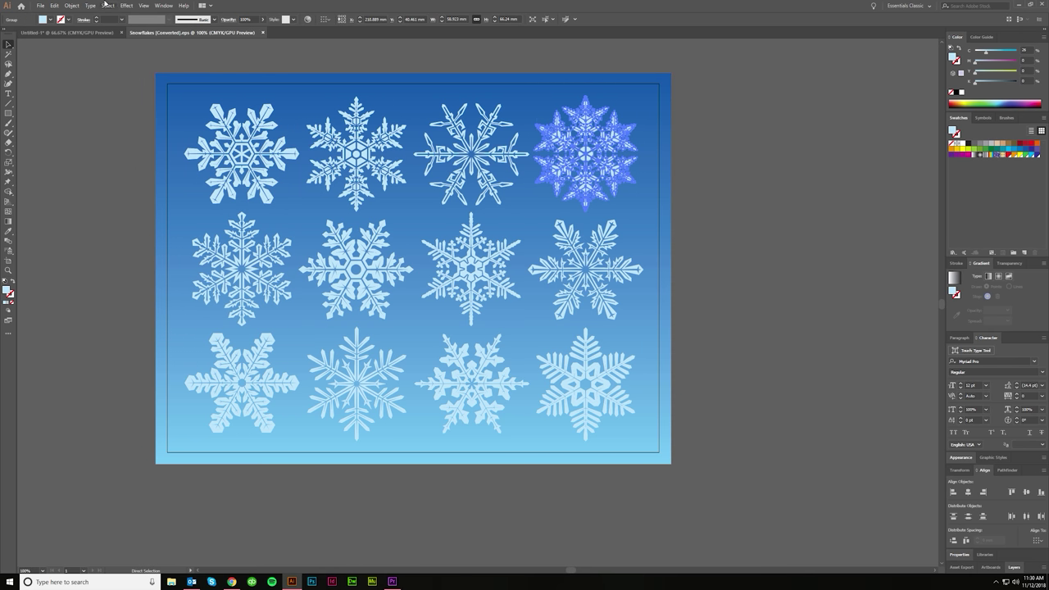
{"action": "left_click", "coordinate": [76, 33]}
{"action": "key", "text": "ctrl+v"}
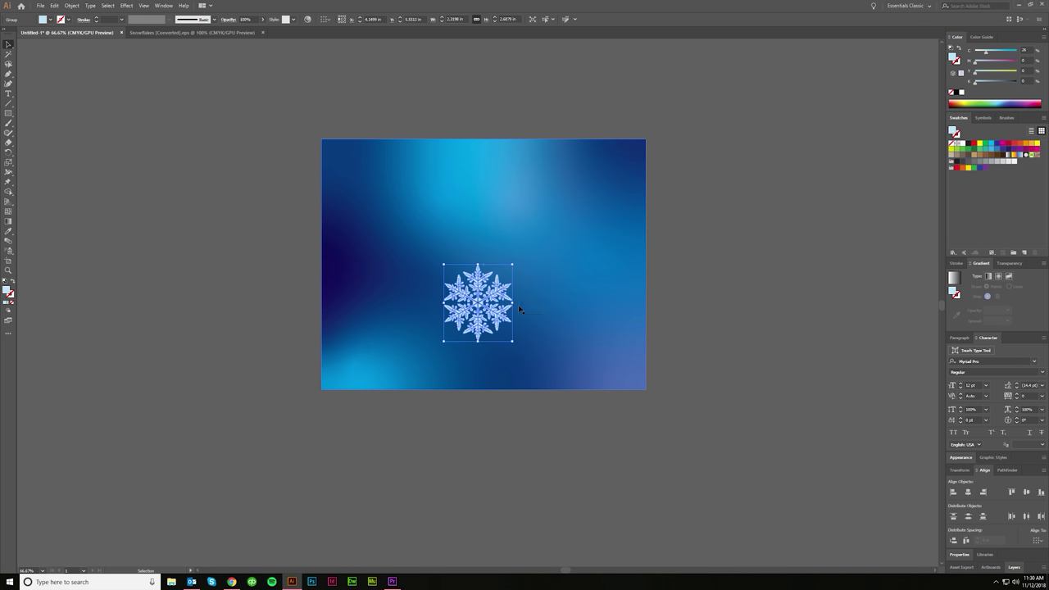
{"action": "left_click_drag", "start_coordinate": [498, 330], "coordinate": [225, 298]}
{"action": "left_click", "coordinate": [243, 372]}
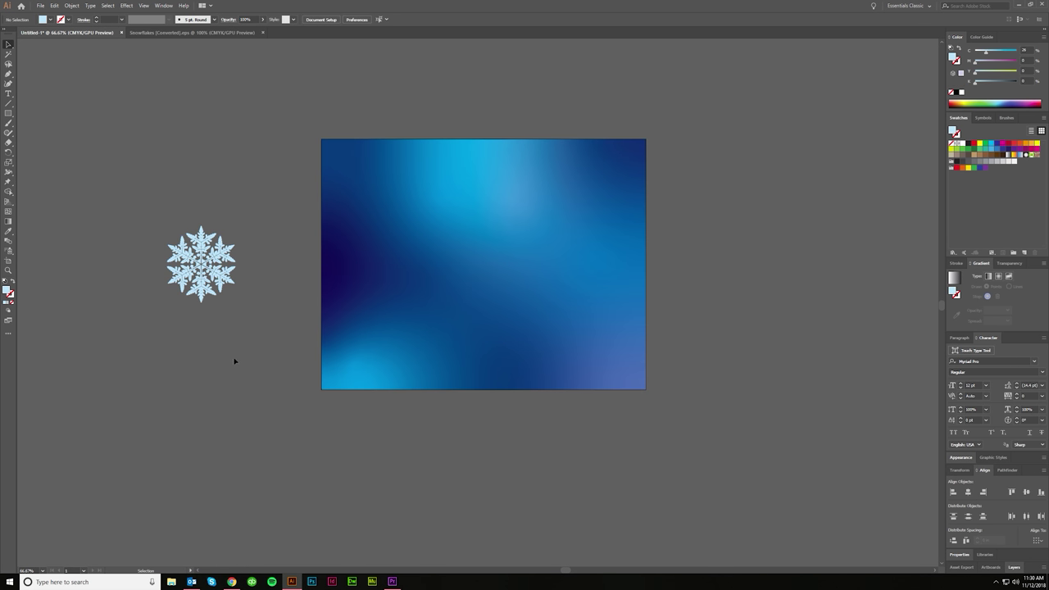
Step: Save the snowflake as a dynamic Graphic symbol named snowflake and delete the original artwork left of the artboard
{"action": "left_click", "coordinate": [213, 268]}
{"action": "left_click", "coordinate": [983, 117]}
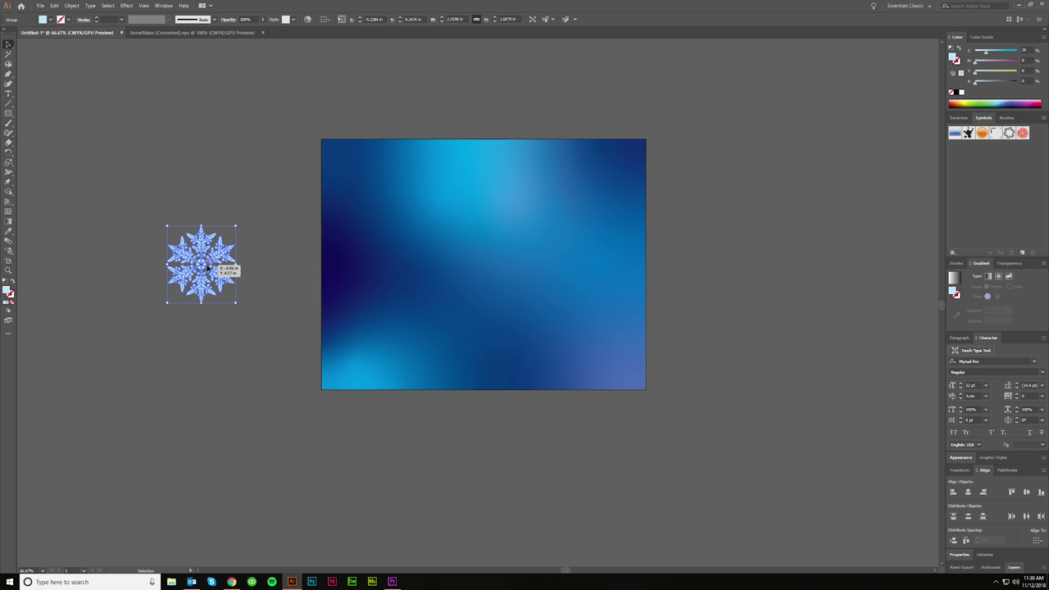
{"action": "left_click_drag", "start_coordinate": [203, 267], "coordinate": [988, 181]}
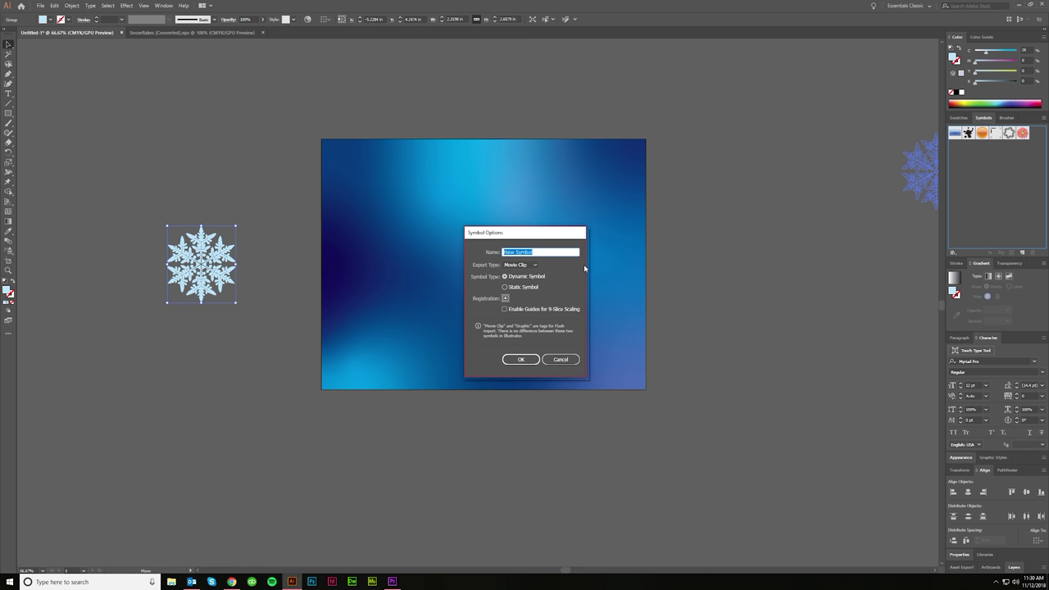
{"action": "type", "text": "snowflake"}
{"action": "key", "text": "Tab"}
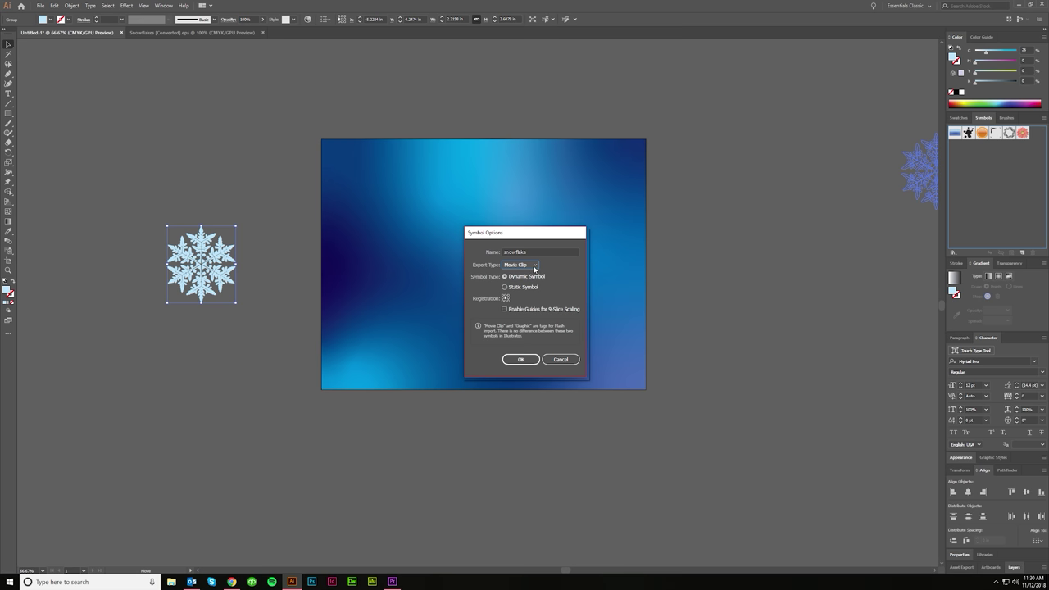
{"action": "left_click", "coordinate": [534, 268]}
{"action": "left_click", "coordinate": [534, 268]}
{"action": "left_click", "coordinate": [535, 268]}
{"action": "left_click", "coordinate": [522, 285]}
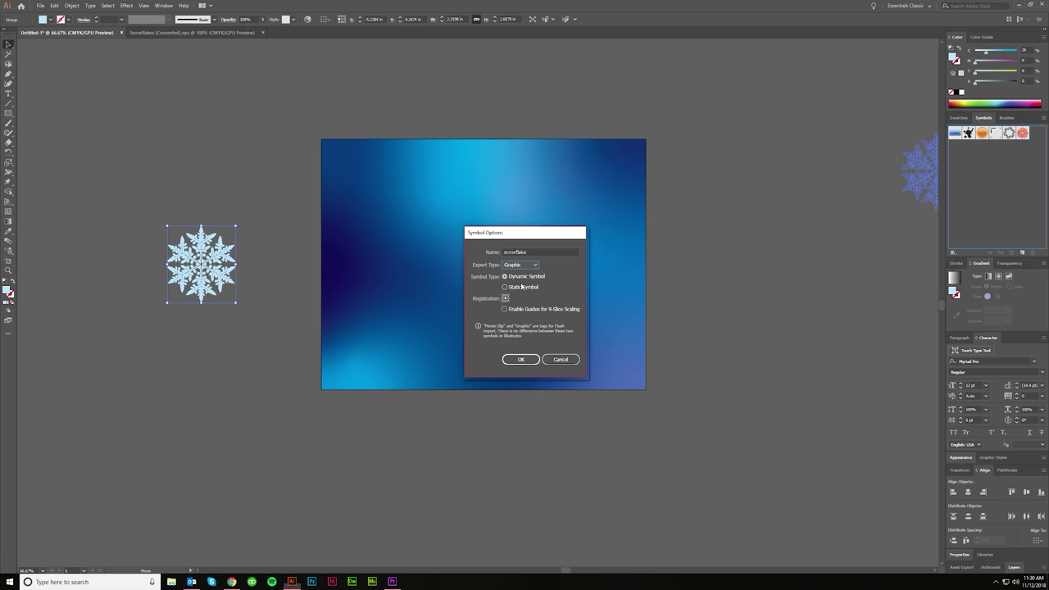
{"action": "left_click", "coordinate": [522, 359]}
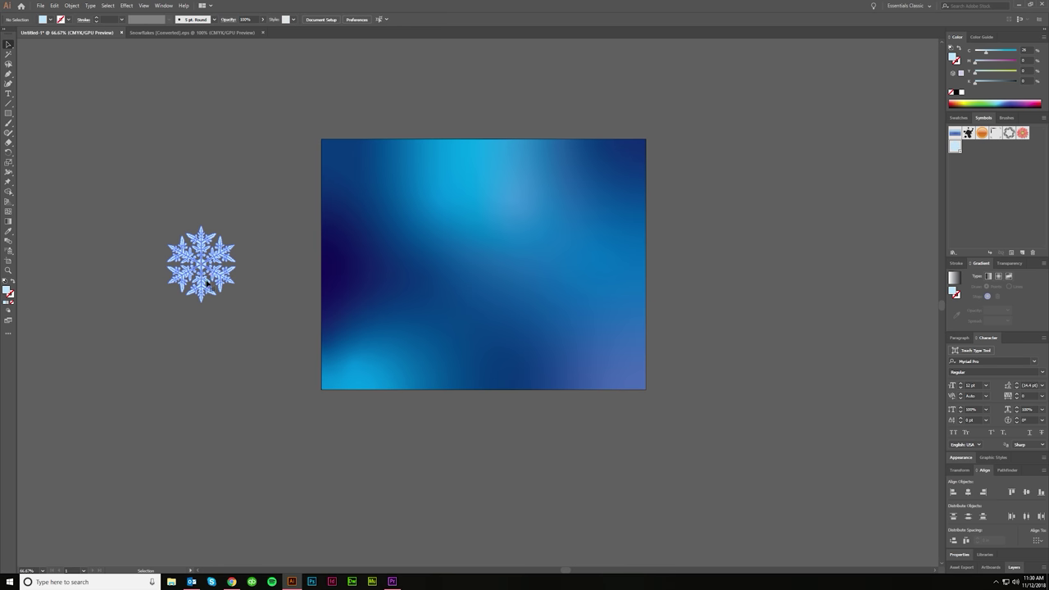
{"action": "key", "text": "Delete"}
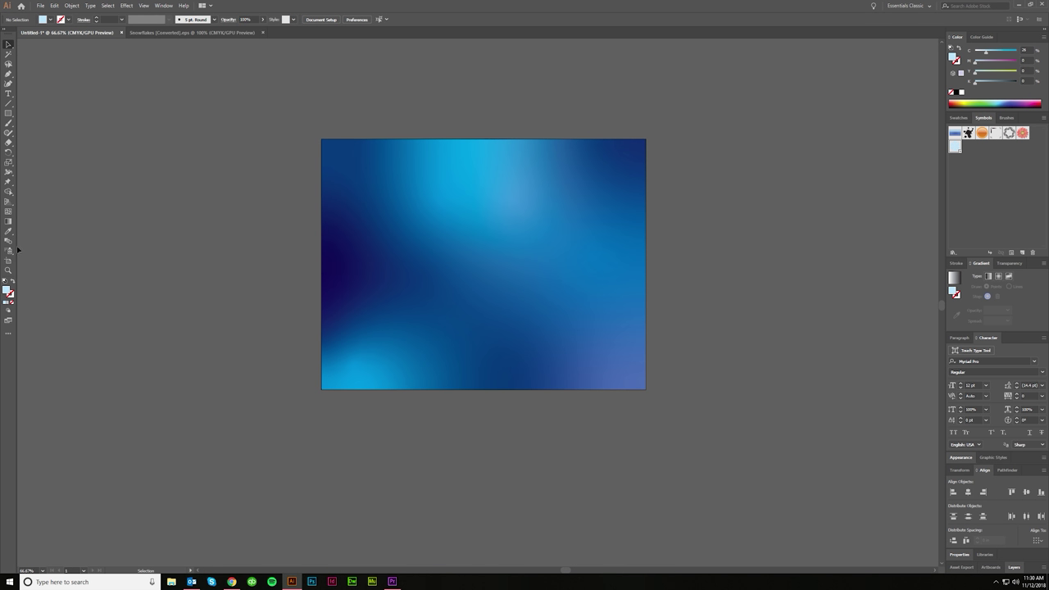
Step: Spray snowflake symbols densely over the whole artboard and past its edges with the Symbol Sprayer
{"action": "left_click", "coordinate": [8, 250]}
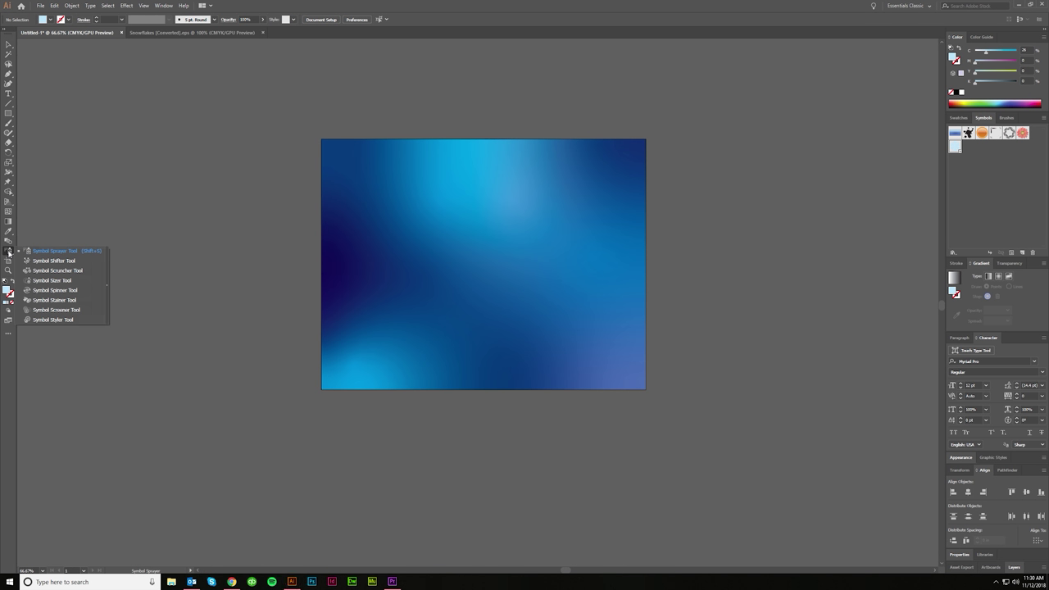
{"action": "left_click", "coordinate": [57, 254]}
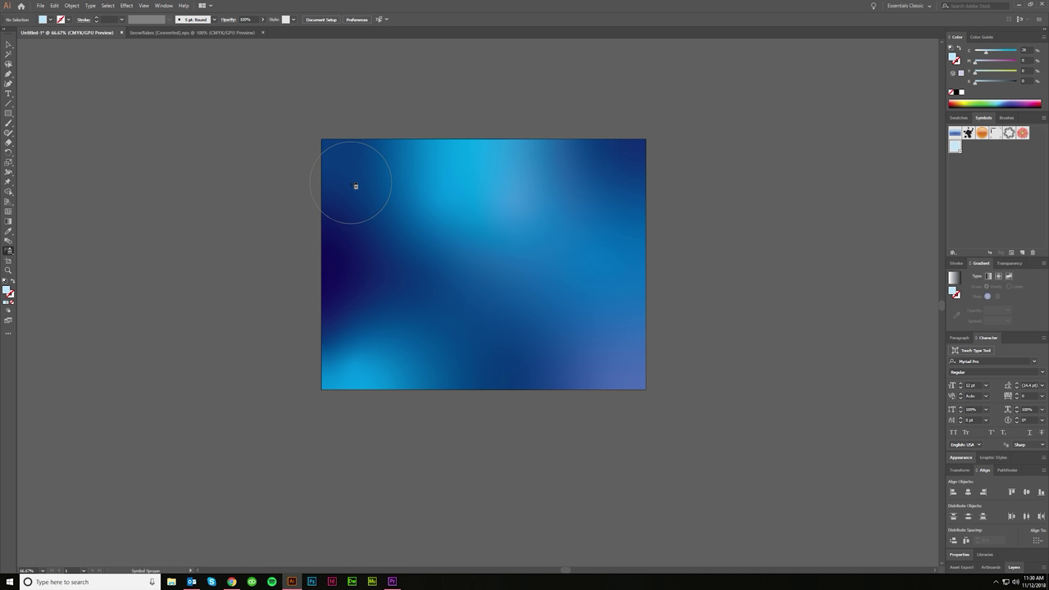
{"action": "mouse_move", "coordinate": [355, 186]}
{"action": "left_mouse_down"}
{"action": "mouse_move", "coordinate": [342, 169]}
{"action": "mouse_move", "coordinate": [491, 168]}
{"action": "mouse_move", "coordinate": [631, 189]}
{"action": "mouse_move", "coordinate": [508, 213]}
{"action": "mouse_move", "coordinate": [396, 270]}
{"action": "mouse_move", "coordinate": [311, 246]}
{"action": "mouse_move", "coordinate": [442, 229]}
{"action": "mouse_move", "coordinate": [585, 286]}
{"action": "mouse_move", "coordinate": [520, 325]}
{"action": "mouse_move", "coordinate": [327, 344]}
{"action": "mouse_move", "coordinate": [426, 394]}
{"action": "mouse_move", "coordinate": [508, 409]}
{"action": "mouse_move", "coordinate": [642, 310]}
{"action": "mouse_move", "coordinate": [623, 205]}
{"action": "mouse_move", "coordinate": [573, 131]}
{"action": "mouse_move", "coordinate": [394, 164]}
{"action": "mouse_move", "coordinate": [307, 200]}
{"action": "mouse_move", "coordinate": [459, 246]}
{"action": "mouse_move", "coordinate": [606, 189]}
{"action": "mouse_move", "coordinate": [614, 196]}
{"action": "left_mouse_up"}
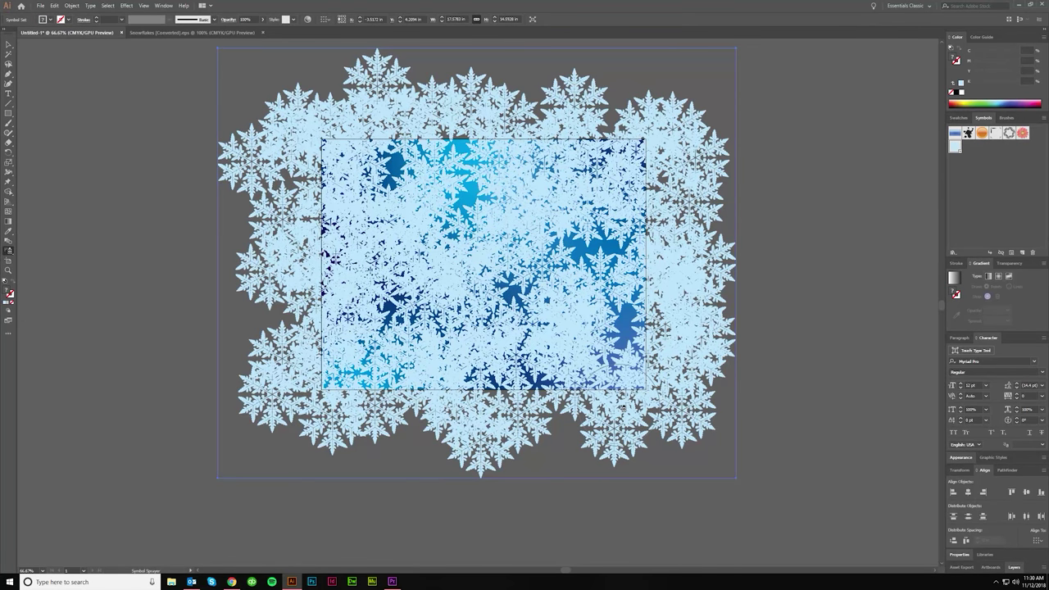
Step: Try enlarging and shrinking the snowflakes at the set's upper-left corner with the Symbol Sizer
{"action": "left_click", "coordinate": [8, 250]}
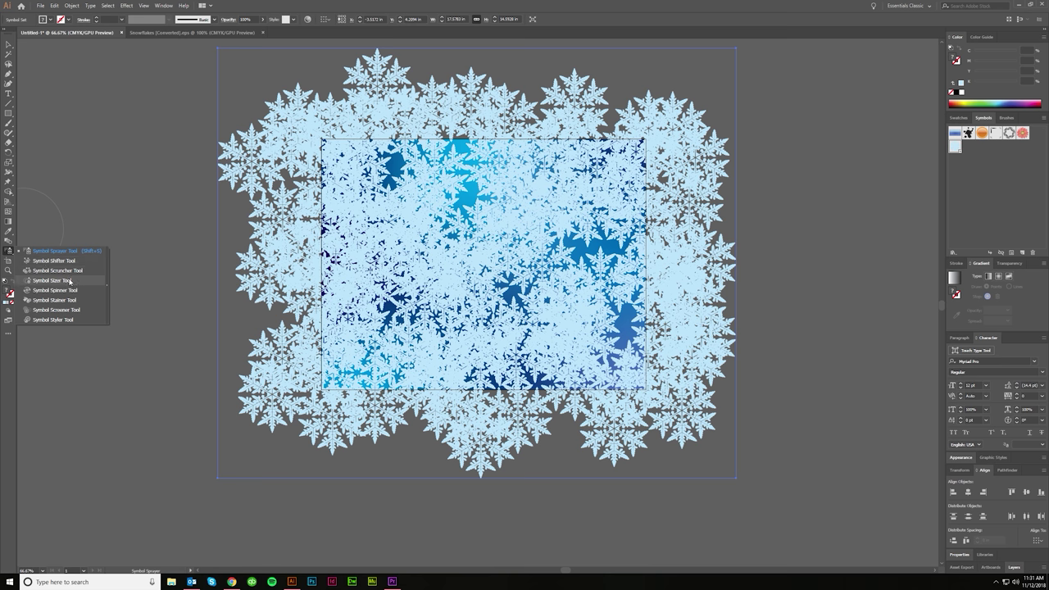
{"action": "left_click", "coordinate": [70, 281]}
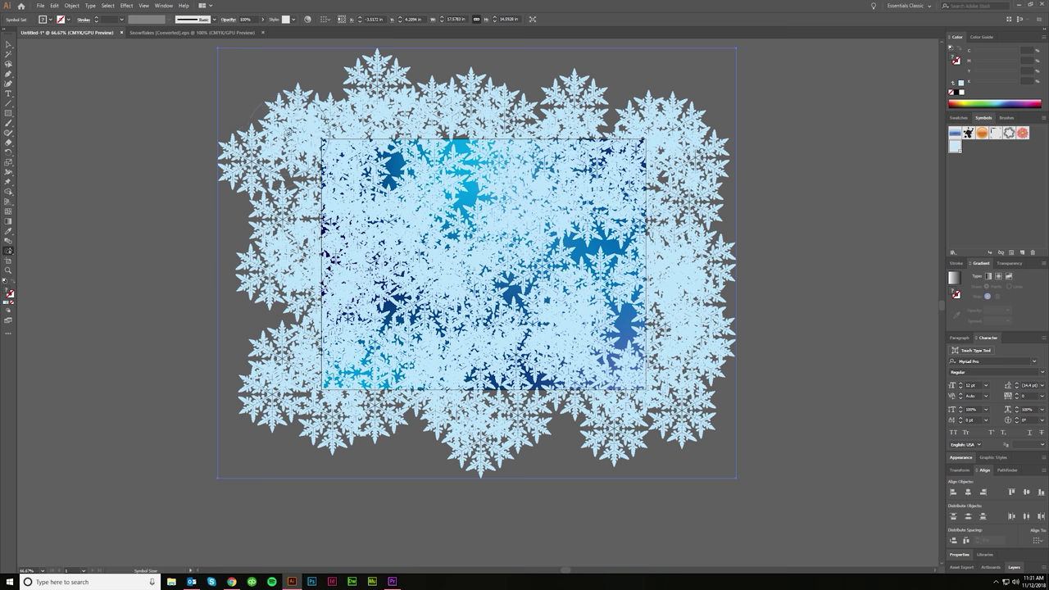
{"action": "left_click", "coordinate": [291, 131]}
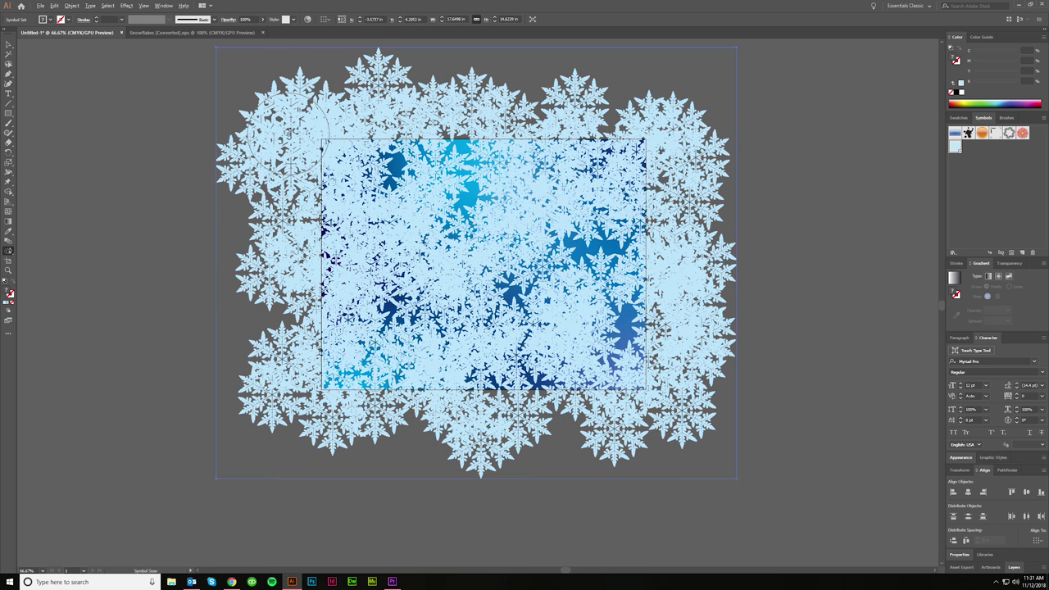
{"action": "left_click", "coordinate": [291, 134], "text": "alt"}
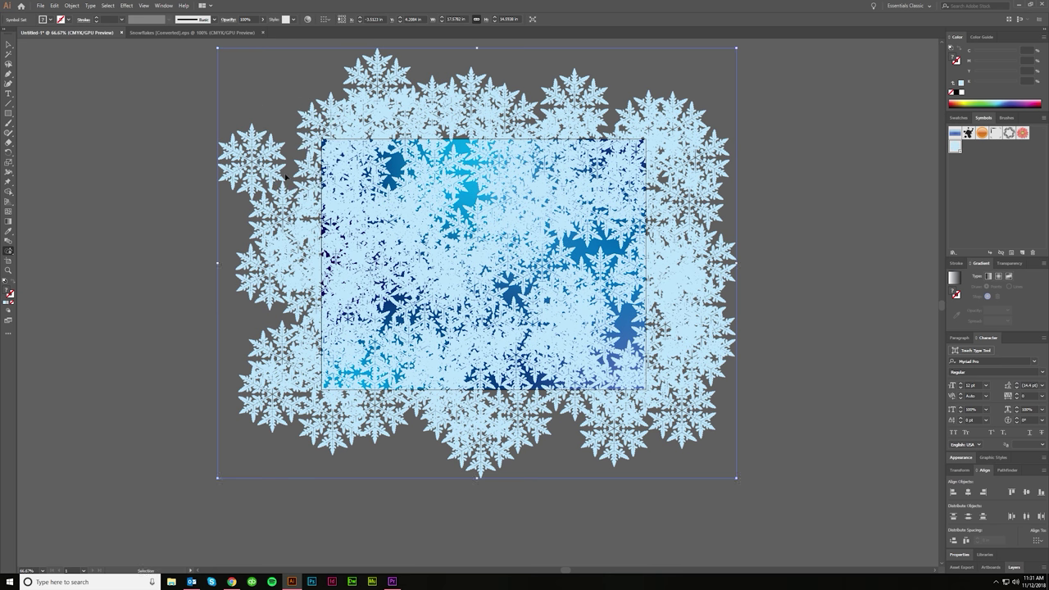
{"action": "left_click", "coordinate": [285, 177]}
{"action": "left_click", "coordinate": [266, 168], "text": "alt"}
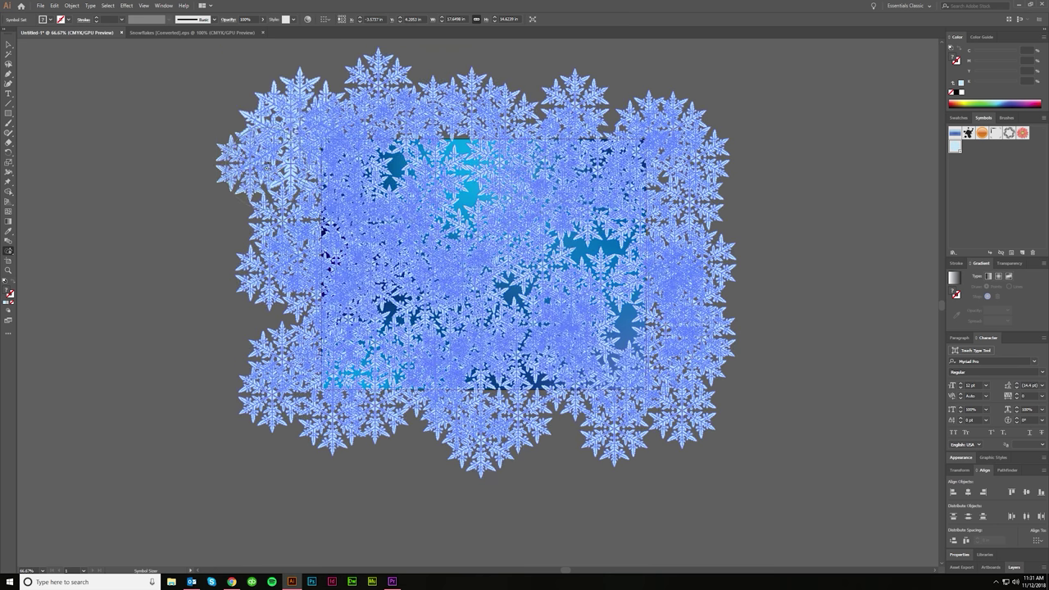
Step: Shrink the snowflakes around the outer edges of the symbol set with the Symbol Sizer
{"action": "left_click", "coordinate": [310, 133], "text": "alt"}
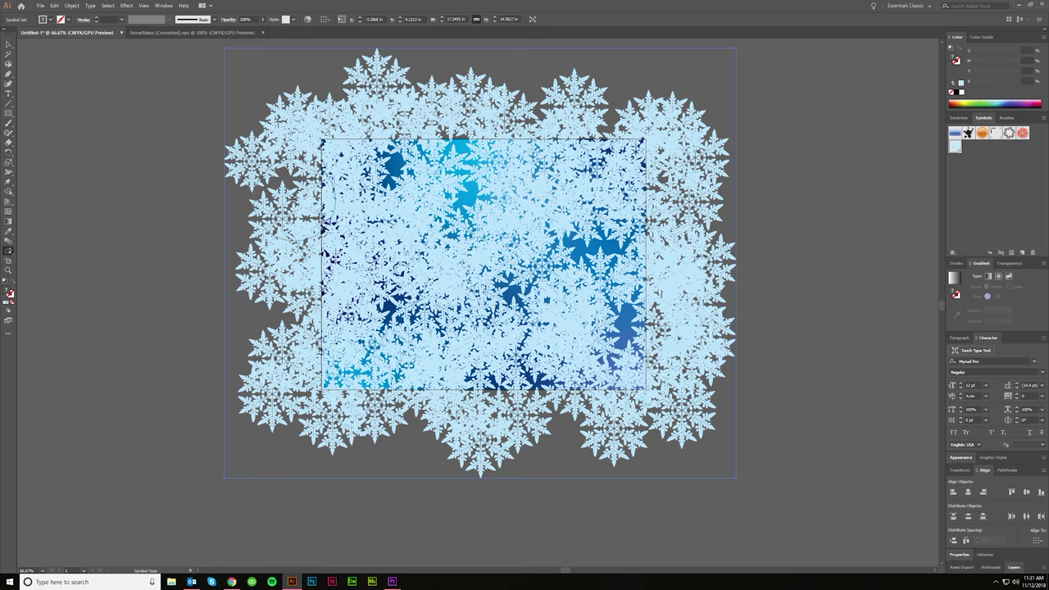
{"action": "left_click", "coordinate": [315, 160], "text": "alt"}
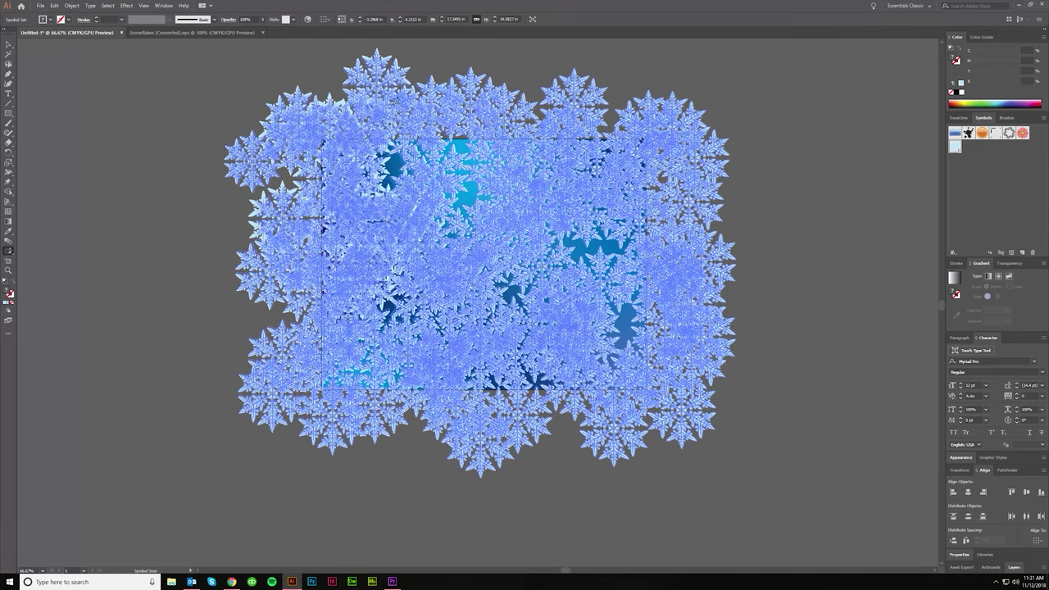
{"action": "left_click", "coordinate": [305, 393], "text": "alt"}
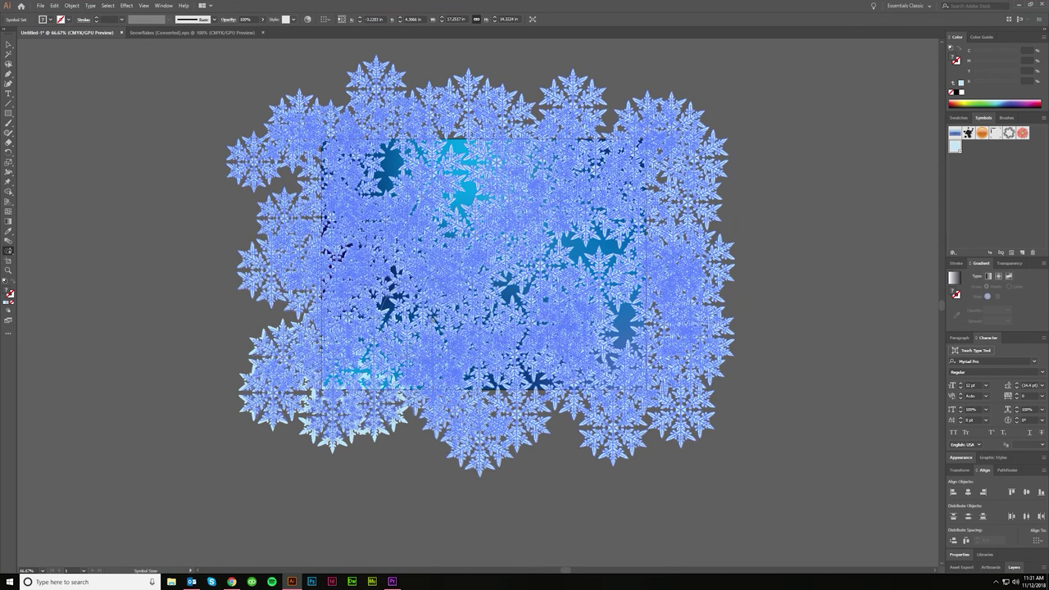
{"action": "left_click", "coordinate": [632, 332], "text": "alt"}
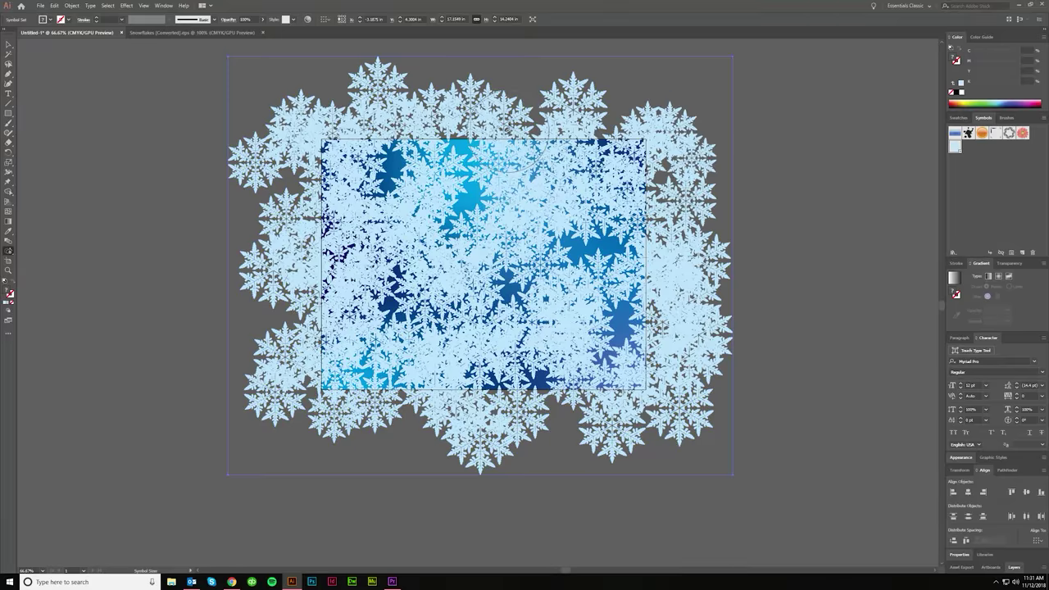
{"action": "left_click", "coordinate": [525, 143], "text": "alt"}
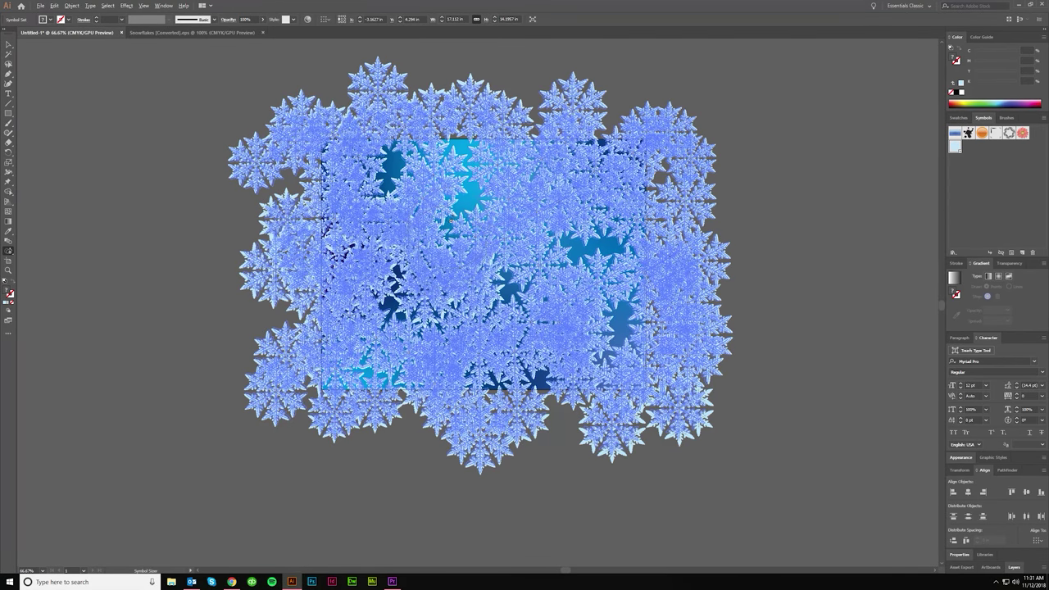
Step: Shrink the snowflakes further across the middle, lower and right areas until more of the gradient background shows, leaving the Symbol Sizer options as they are
{"action": "left_click_drag", "start_coordinate": [494, 407], "coordinate": [443, 444]}
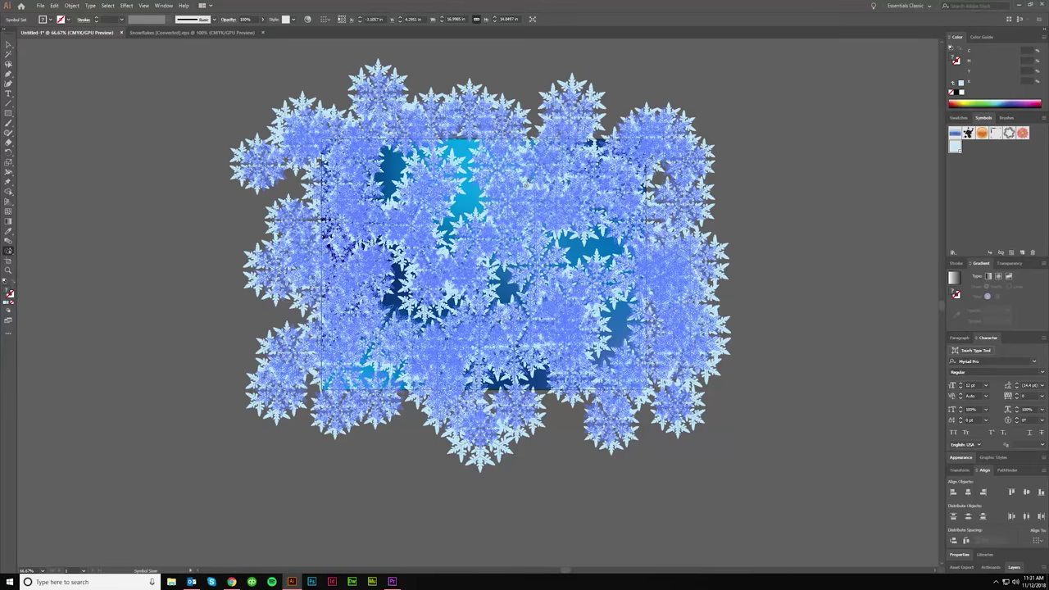
{"action": "left_click_drag", "start_coordinate": [526, 186], "coordinate": [572, 278]}
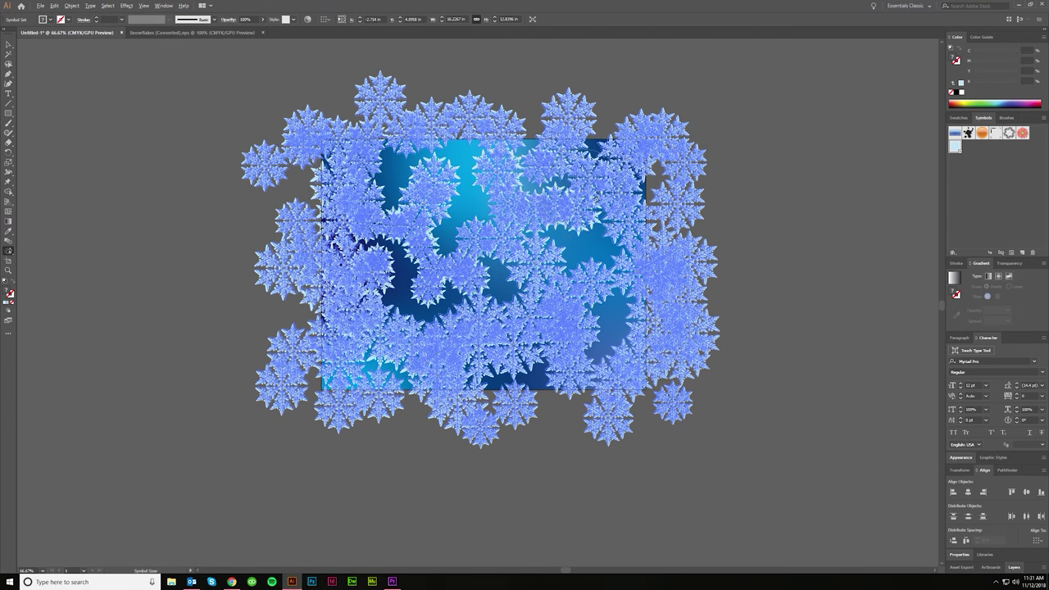
{"action": "left_click", "coordinate": [465, 346], "text": "alt"}
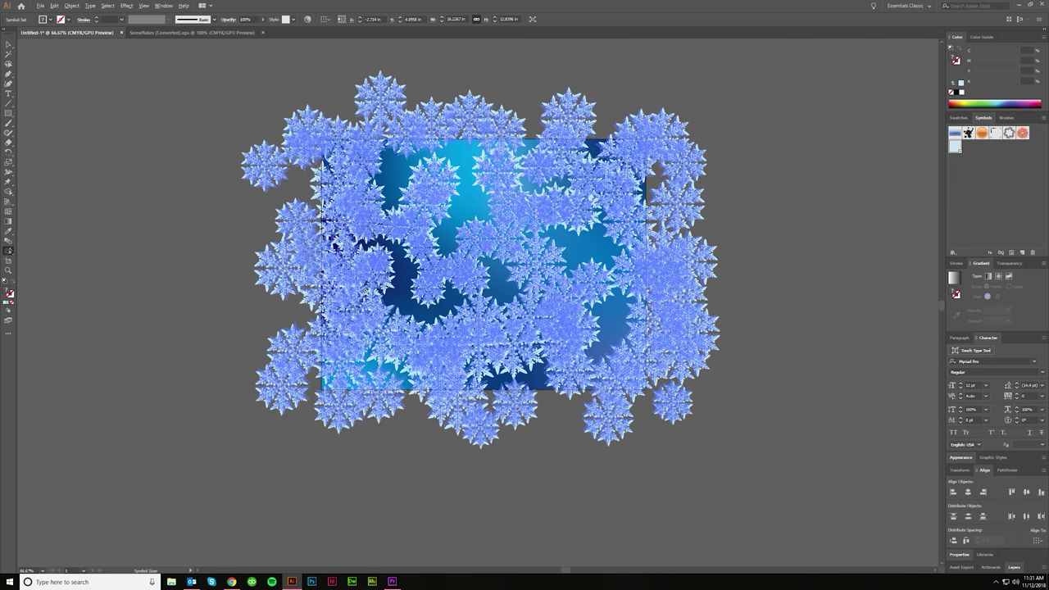
{"action": "left_click_drag", "start_coordinate": [689, 276], "coordinate": [678, 254]}
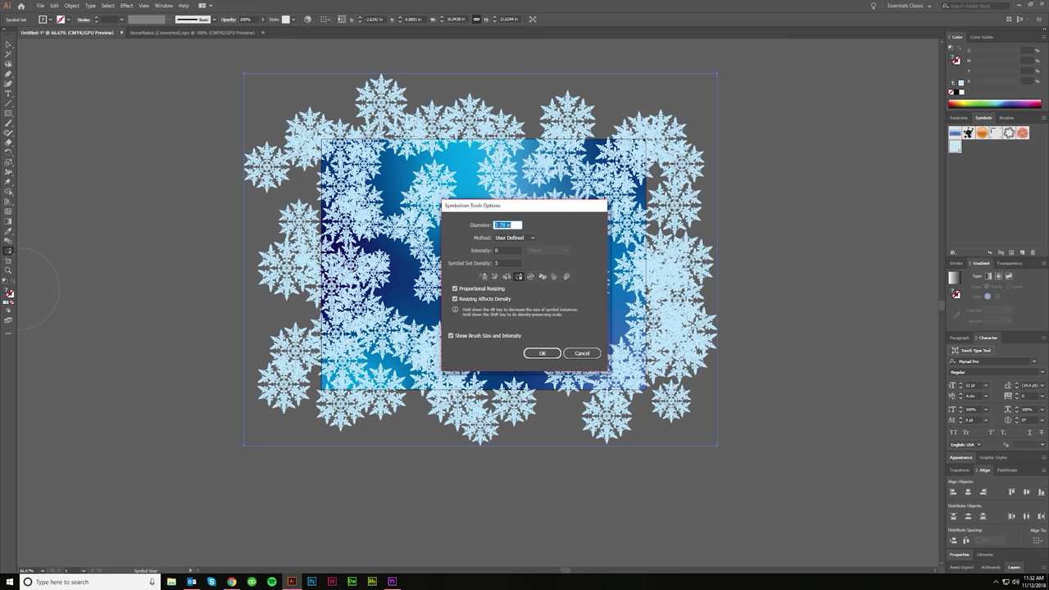
{"action": "left_click", "coordinate": [582, 354]}
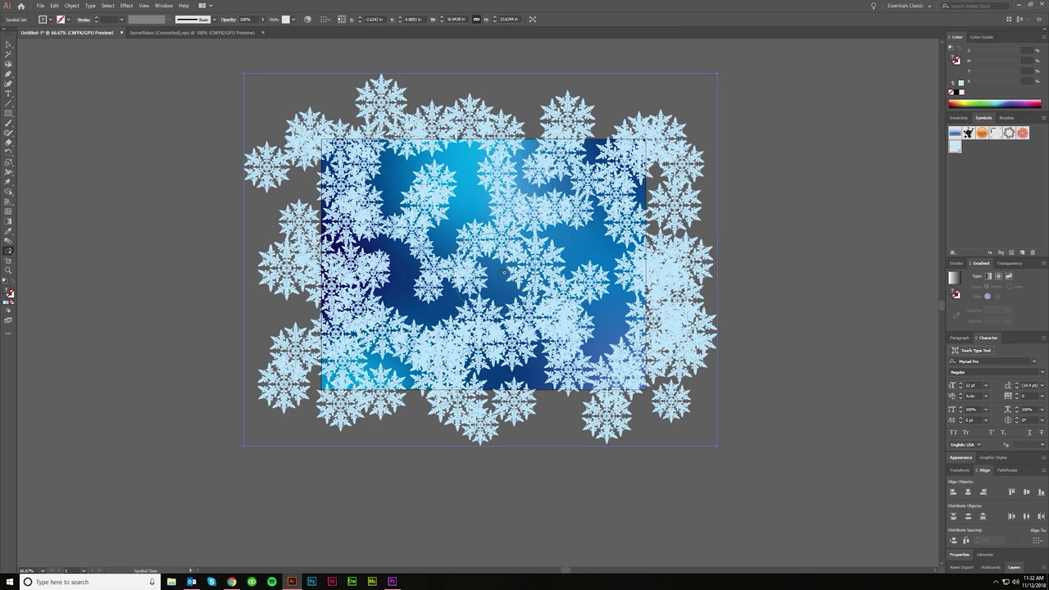
{"action": "mouse_move", "coordinate": [396, 297]}
{"action": "left_mouse_down"}
{"action": "mouse_move", "coordinate": [381, 308]}
{"action": "mouse_move", "coordinate": [389, 314]}
{"action": "mouse_move", "coordinate": [351, 283]}
{"action": "mouse_move", "coordinate": [348, 291]}
{"action": "mouse_move", "coordinate": [354, 262]}
{"action": "left_mouse_up"}
{"action": "mouse_move", "coordinate": [429, 198]}
{"action": "left_mouse_down"}
{"action": "mouse_move", "coordinate": [405, 217]}
{"action": "mouse_move", "coordinate": [537, 353]}
{"action": "mouse_move", "coordinate": [451, 361]}
{"action": "mouse_move", "coordinate": [621, 368]}
{"action": "left_mouse_up"}
Step: Rotate the snowflakes to varied angles across the whole symbol set with the Symbol Spinner
{"action": "left_click", "coordinate": [8, 251]}
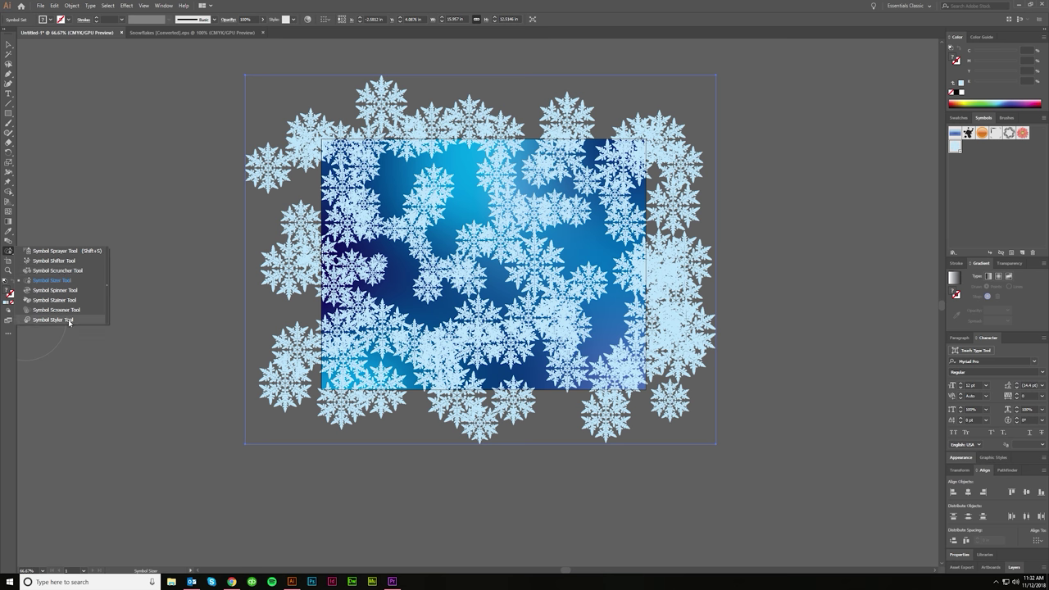
{"action": "left_click", "coordinate": [54, 291]}
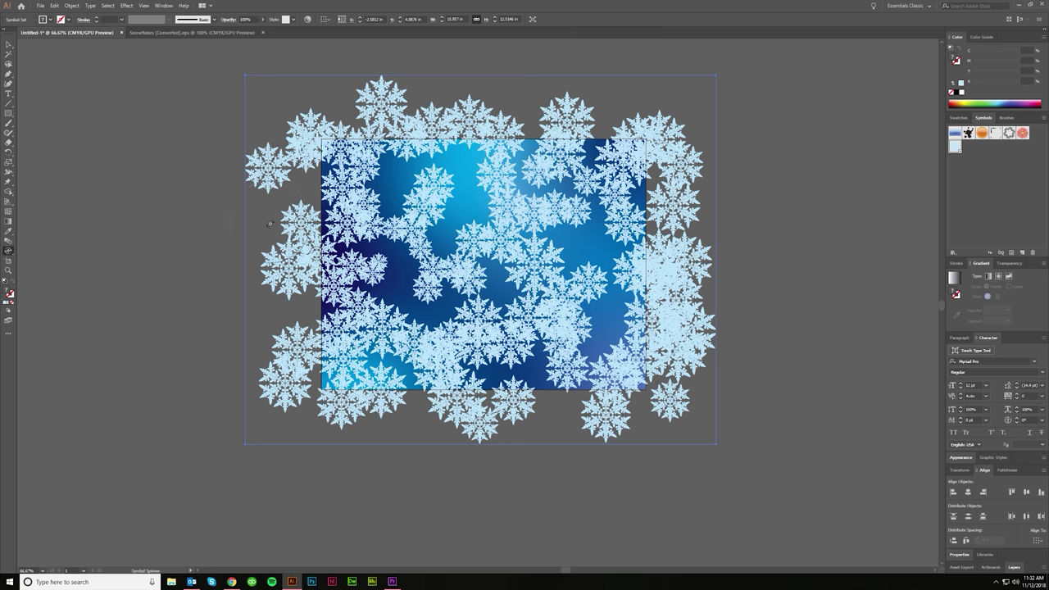
{"action": "mouse_move", "coordinate": [269, 223]}
{"action": "left_mouse_down"}
{"action": "mouse_move", "coordinate": [295, 238]}
{"action": "mouse_move", "coordinate": [430, 240]}
{"action": "mouse_move", "coordinate": [337, 246]}
{"action": "mouse_move", "coordinate": [360, 238]}
{"action": "left_mouse_up"}
{"action": "left_click_drag", "start_coordinate": [295, 238], "coordinate": [471, 135]}
{"action": "mouse_move", "coordinate": [528, 275]}
{"action": "left_mouse_down"}
{"action": "mouse_move", "coordinate": [353, 131]}
{"action": "mouse_move", "coordinate": [316, 254]}
{"action": "left_mouse_up"}
{"action": "left_click_drag", "start_coordinate": [320, 312], "coordinate": [459, 389]}
{"action": "left_click_drag", "start_coordinate": [440, 347], "coordinate": [374, 274]}
{"action": "left_click_drag", "start_coordinate": [669, 271], "coordinate": [680, 338]}
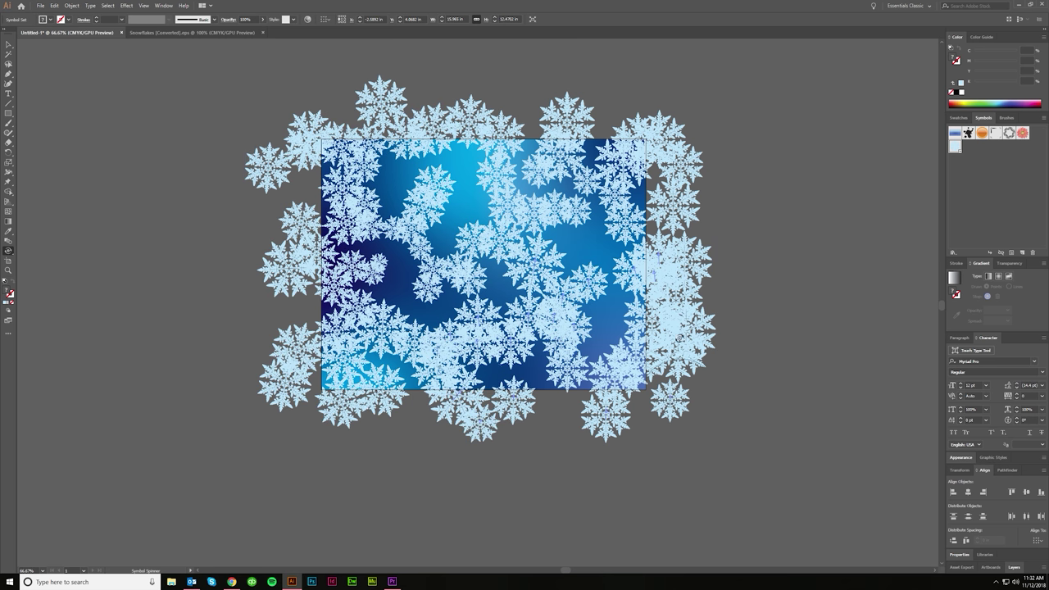
{"action": "mouse_move", "coordinate": [427, 344]}
{"action": "left_mouse_down"}
{"action": "mouse_move", "coordinate": [656, 361]}
{"action": "mouse_move", "coordinate": [508, 295]}
{"action": "mouse_move", "coordinate": [459, 230]}
{"action": "mouse_move", "coordinate": [564, 197]}
{"action": "mouse_move", "coordinate": [599, 164]}
{"action": "mouse_move", "coordinate": [656, 197]}
{"action": "mouse_move", "coordinate": [672, 328]}
{"action": "mouse_move", "coordinate": [532, 407]}
{"action": "mouse_move", "coordinate": [381, 390]}
{"action": "mouse_move", "coordinate": [364, 270]}
{"action": "mouse_move", "coordinate": [332, 159]}
{"action": "mouse_move", "coordinate": [406, 320]}
{"action": "mouse_move", "coordinate": [424, 239]}
{"action": "left_mouse_up"}
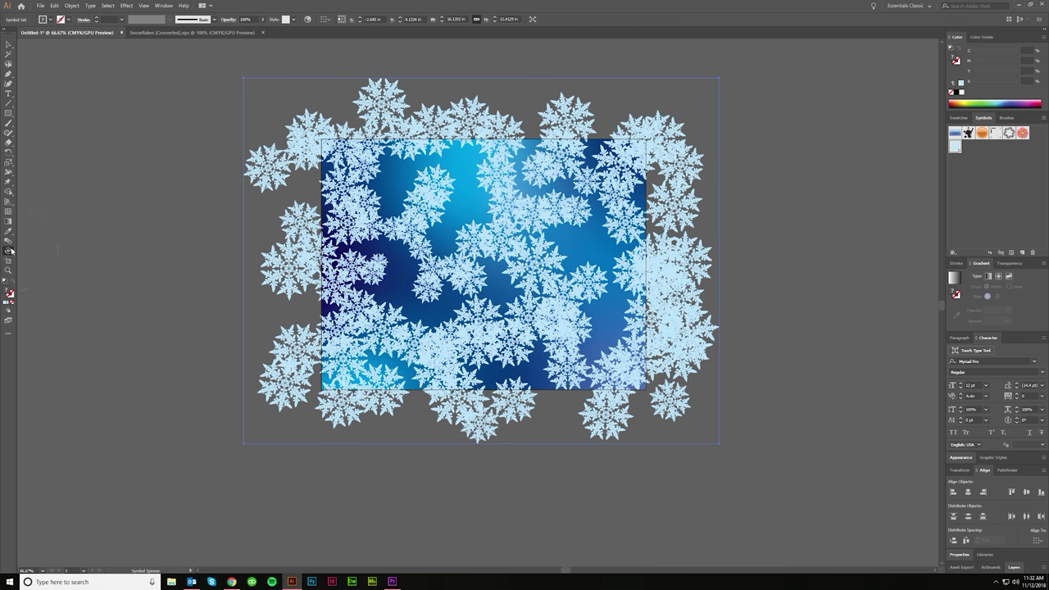
{"action": "left_click_drag", "start_coordinate": [10, 252], "coordinate": [59, 252]}
{"action": "left_click", "coordinate": [229, 110]}
{"action": "key", "text": "ctrl+z"}
Step: Move the snowflakes beyond the artboard's upper-left corner and top edge inward with the Symbol Shifter
{"action": "left_click", "coordinate": [10, 245]}
{"action": "left_click_drag", "start_coordinate": [11, 250], "coordinate": [35, 263]}
{"action": "left_click_drag", "start_coordinate": [285, 157], "coordinate": [365, 203]}
{"action": "left_click_drag", "start_coordinate": [245, 165], "coordinate": [263, 176]}
{"action": "left_click_drag", "start_coordinate": [283, 117], "coordinate": [332, 150]}
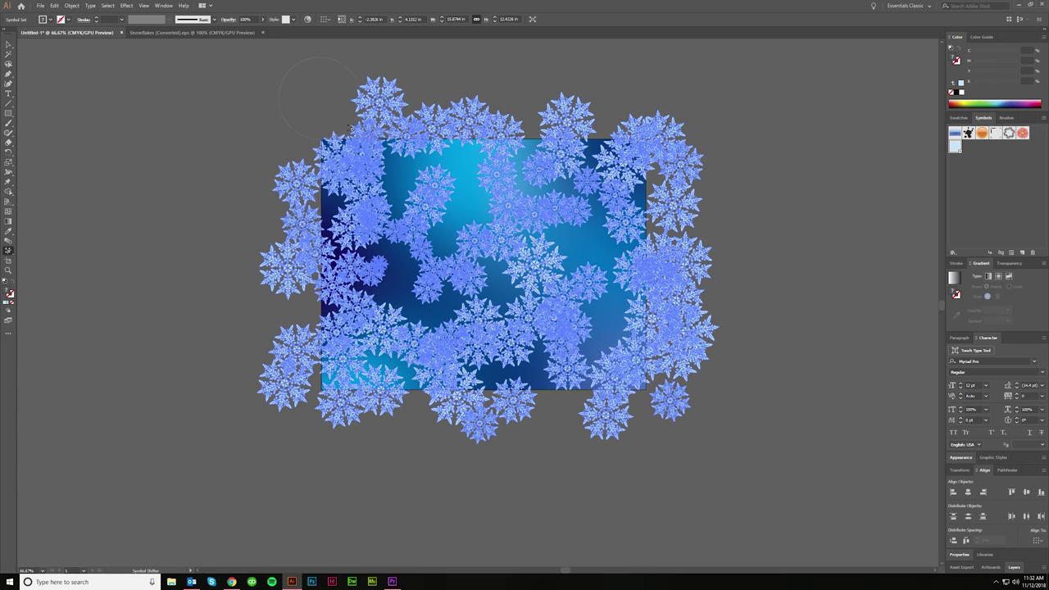
{"action": "left_click_drag", "start_coordinate": [360, 82], "coordinate": [378, 113]}
{"action": "left_click_drag", "start_coordinate": [451, 89], "coordinate": [471, 119]}
{"action": "left_click_drag", "start_coordinate": [327, 123], "coordinate": [358, 157]}
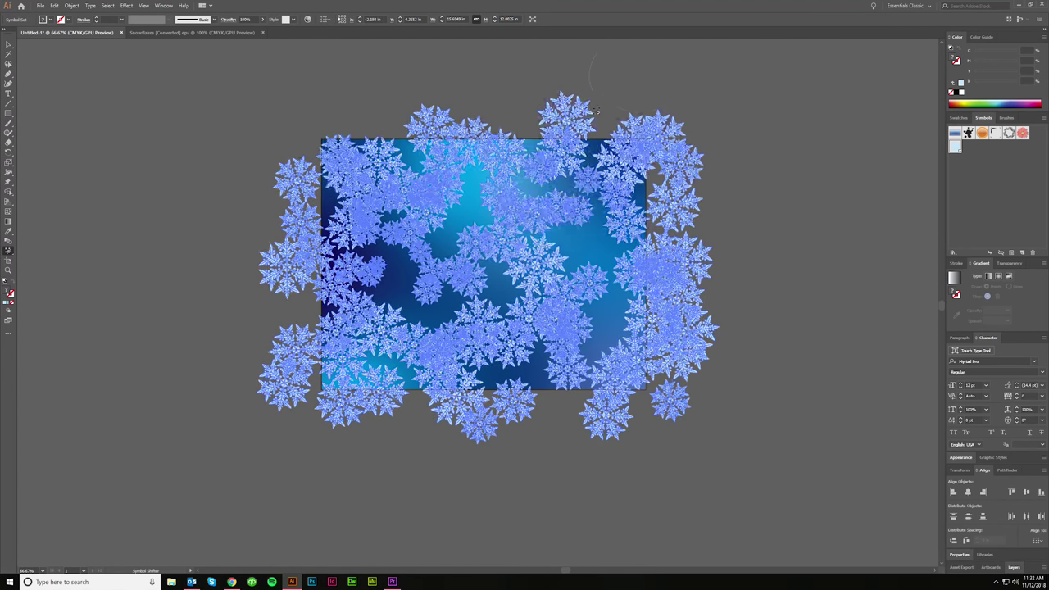
{"action": "left_click_drag", "start_coordinate": [408, 85], "coordinate": [430, 117]}
Step: Shift the snowflakes along the artboard's right edge inward, from the upper-right corner down to the lower-right corner
{"action": "left_click_drag", "start_coordinate": [729, 110], "coordinate": [703, 148]}
{"action": "left_click_drag", "start_coordinate": [731, 196], "coordinate": [698, 228]}
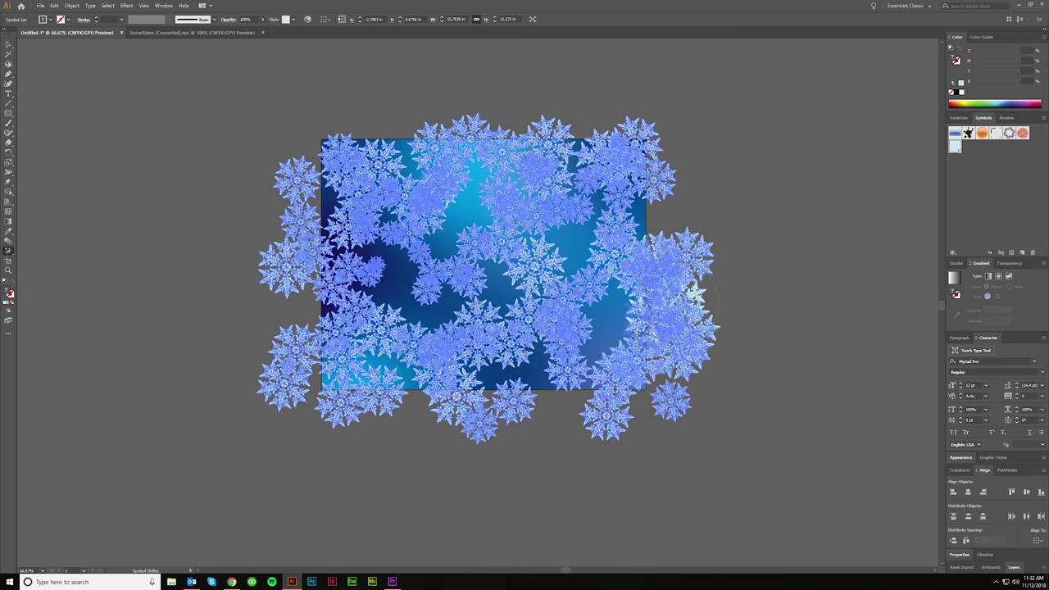
{"action": "left_click_drag", "start_coordinate": [737, 299], "coordinate": [707, 327]}
{"action": "left_click_drag", "start_coordinate": [713, 379], "coordinate": [693, 389]}
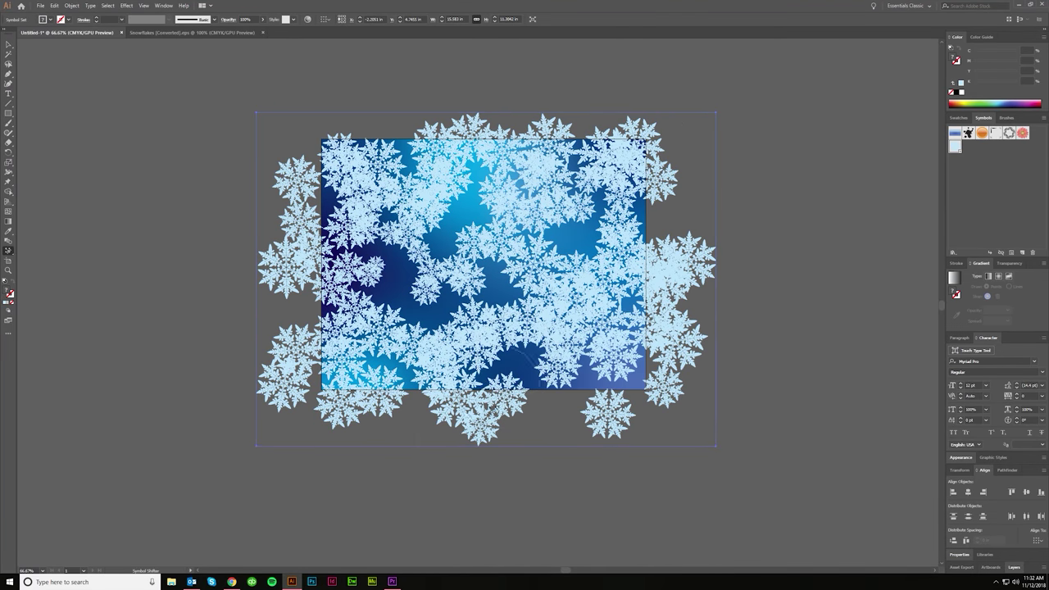
Step: Shift the snowflakes beyond the artboard's bottom, left and right edges inward, and spread those in the upper middle toward the lower right
{"action": "left_click_drag", "start_coordinate": [480, 422], "coordinate": [470, 397]}
{"action": "left_click_drag", "start_coordinate": [373, 434], "coordinate": [361, 420]}
{"action": "left_click_drag", "start_coordinate": [280, 378], "coordinate": [293, 340]}
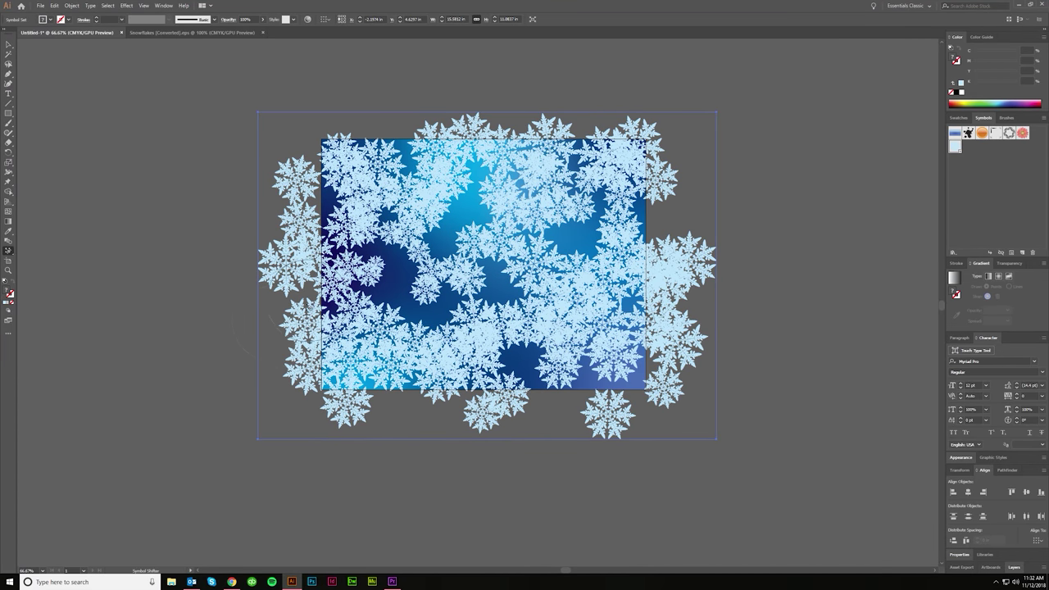
{"action": "left_click_drag", "start_coordinate": [267, 275], "coordinate": [304, 262]}
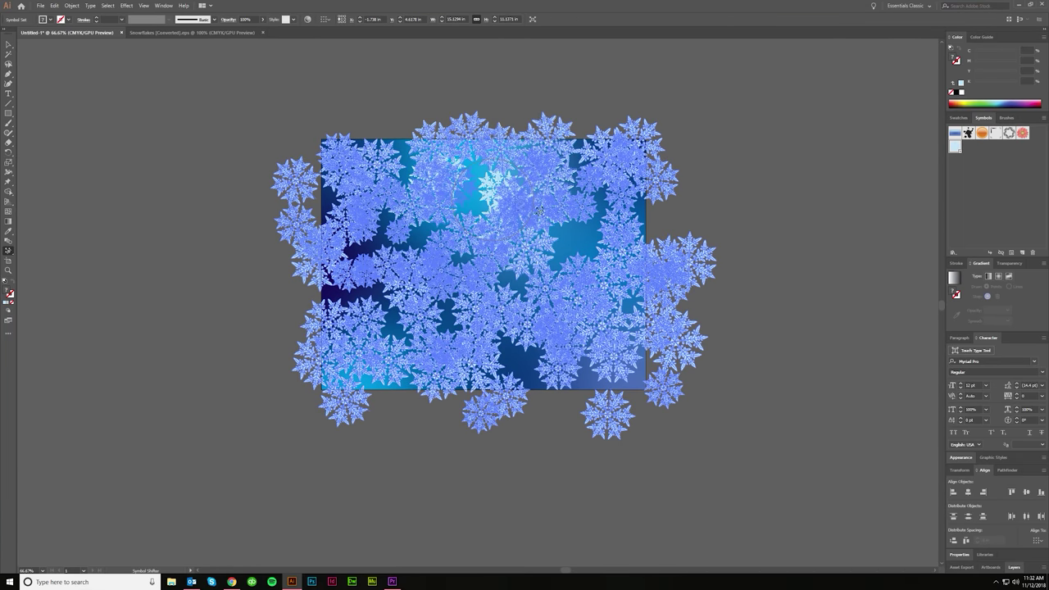
{"action": "mouse_move", "coordinate": [540, 211]}
{"action": "left_mouse_down"}
{"action": "mouse_move", "coordinate": [587, 212]}
{"action": "mouse_move", "coordinate": [601, 266]}
{"action": "left_mouse_up"}
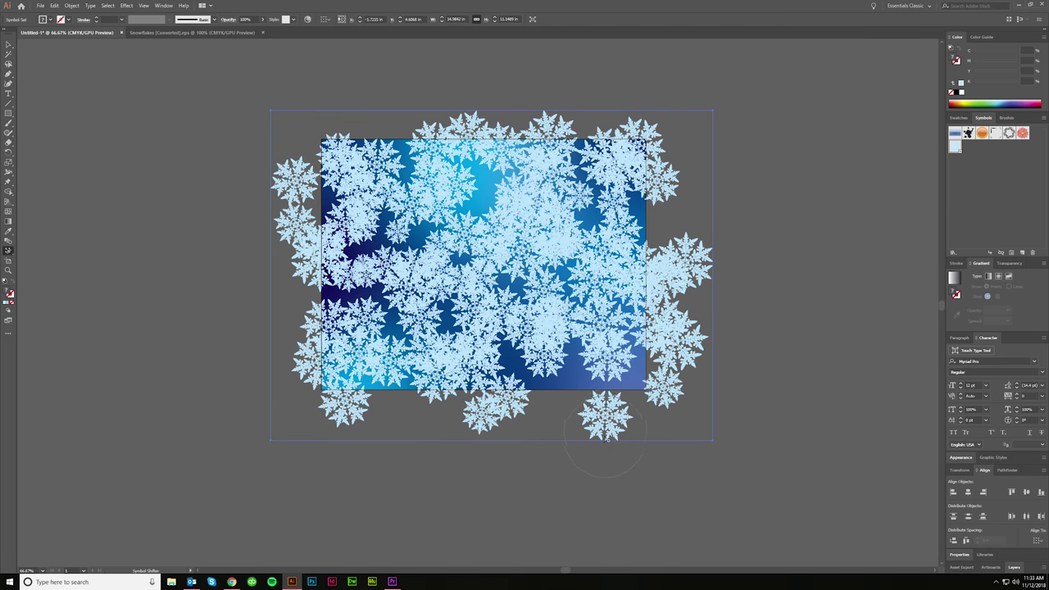
{"action": "left_click_drag", "start_coordinate": [715, 344], "coordinate": [710, 275]}
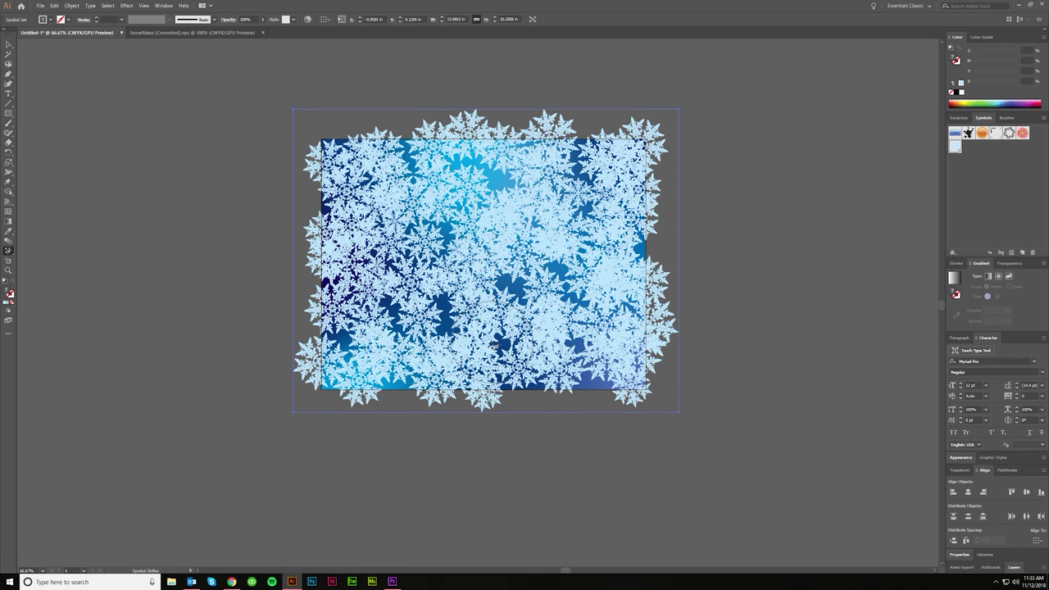
Step: Redistribute the snowflakes across the centre and upper middle of the artboard with the Symbol Shifter
{"action": "left_click_drag", "start_coordinate": [557, 300], "coordinate": [557, 256]}
{"action": "left_click_drag", "start_coordinate": [540, 205], "coordinate": [498, 153]}
{"action": "mouse_move", "coordinate": [533, 187]}
{"action": "left_mouse_down"}
{"action": "mouse_move", "coordinate": [504, 155]}
{"action": "mouse_move", "coordinate": [518, 164]}
{"action": "left_mouse_up"}
{"action": "mouse_move", "coordinate": [545, 137]}
{"action": "left_mouse_down"}
{"action": "mouse_move", "coordinate": [617, 179]}
{"action": "mouse_move", "coordinate": [602, 197]}
{"action": "mouse_move", "coordinate": [594, 264]}
{"action": "left_mouse_up"}
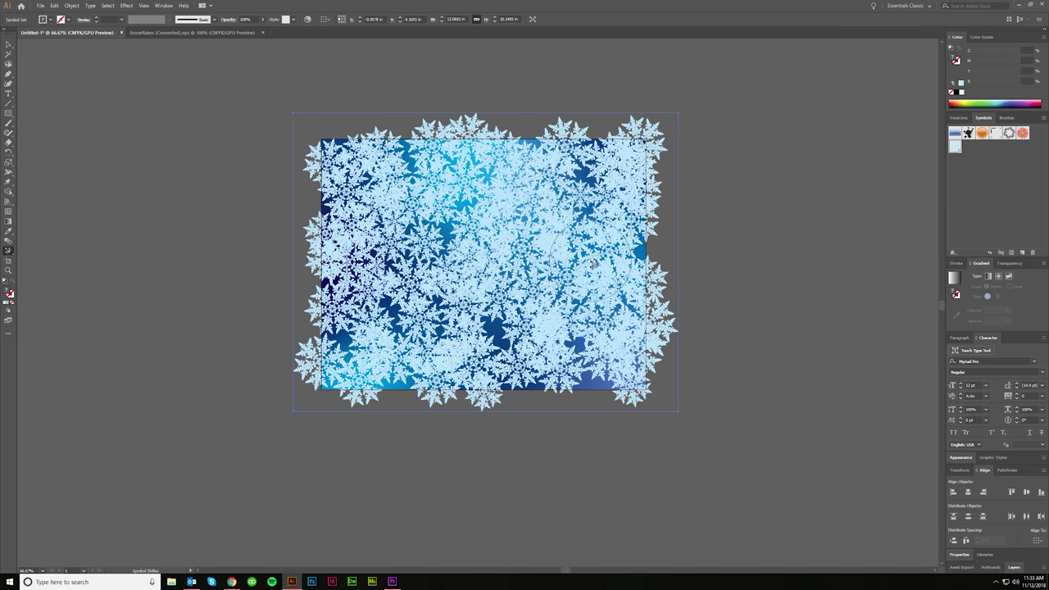
Step: Make the snowflakes in the left third of the artboard partly transparent with the Symbol Screener, from the left edge to the lower and upper middle-left
{"action": "left_click", "coordinate": [8, 251]}
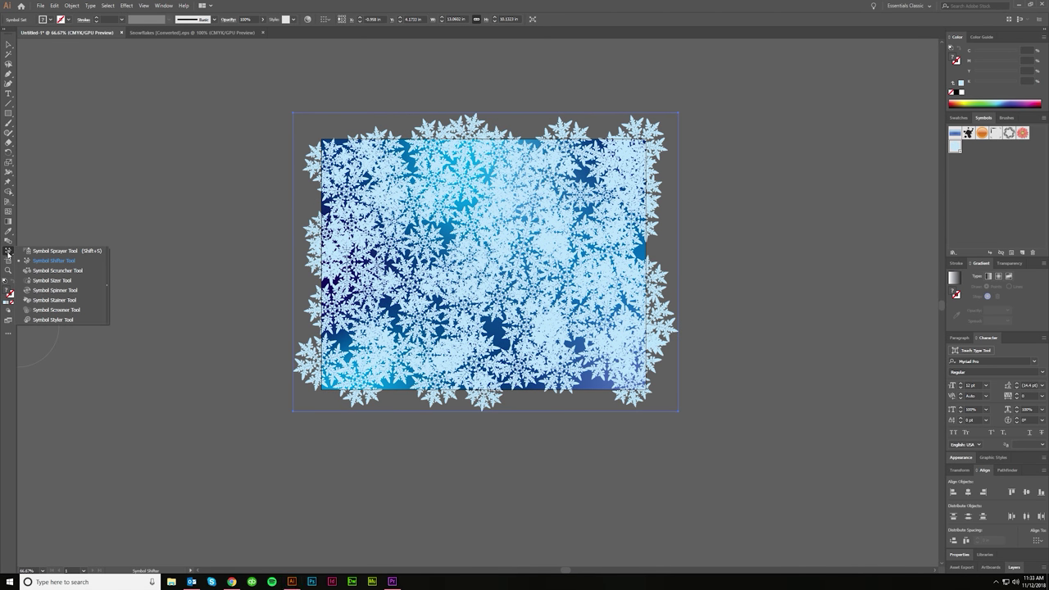
{"action": "left_click", "coordinate": [74, 301]}
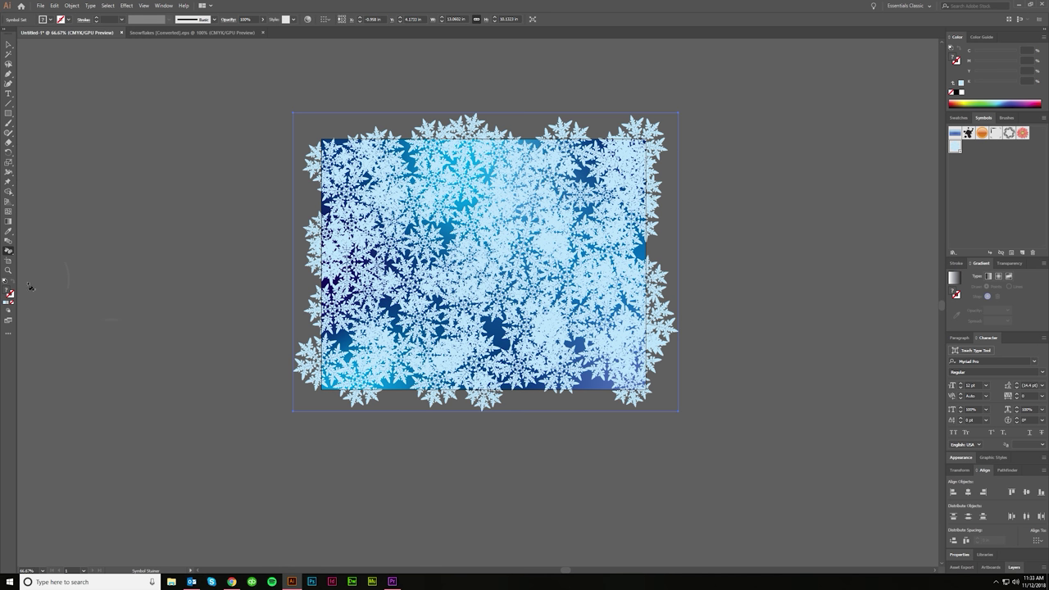
{"action": "left_click", "coordinate": [8, 250]}
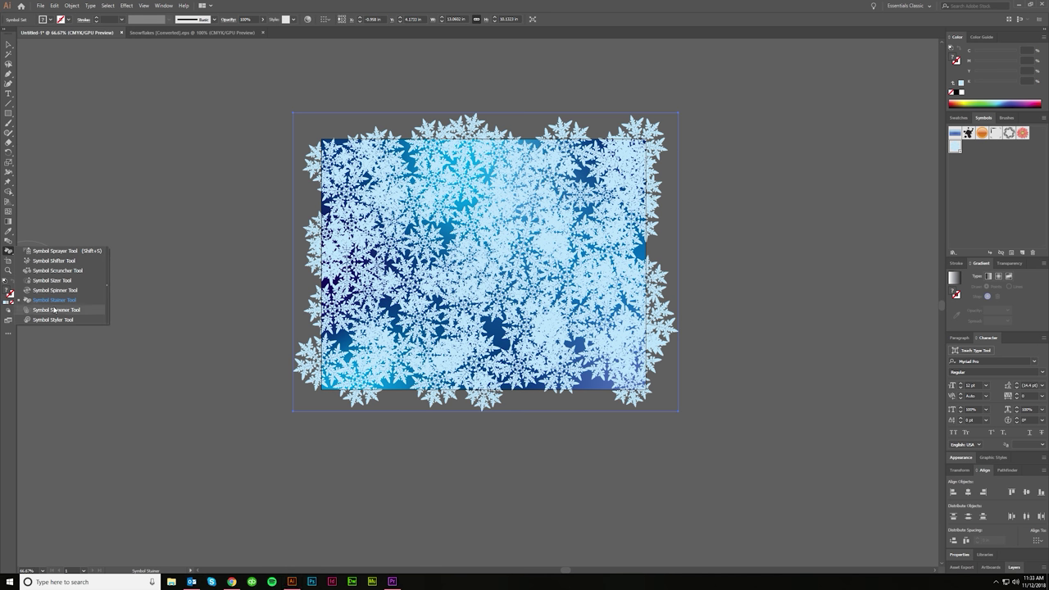
{"action": "left_click", "coordinate": [66, 310]}
{"action": "left_click", "coordinate": [343, 168]}
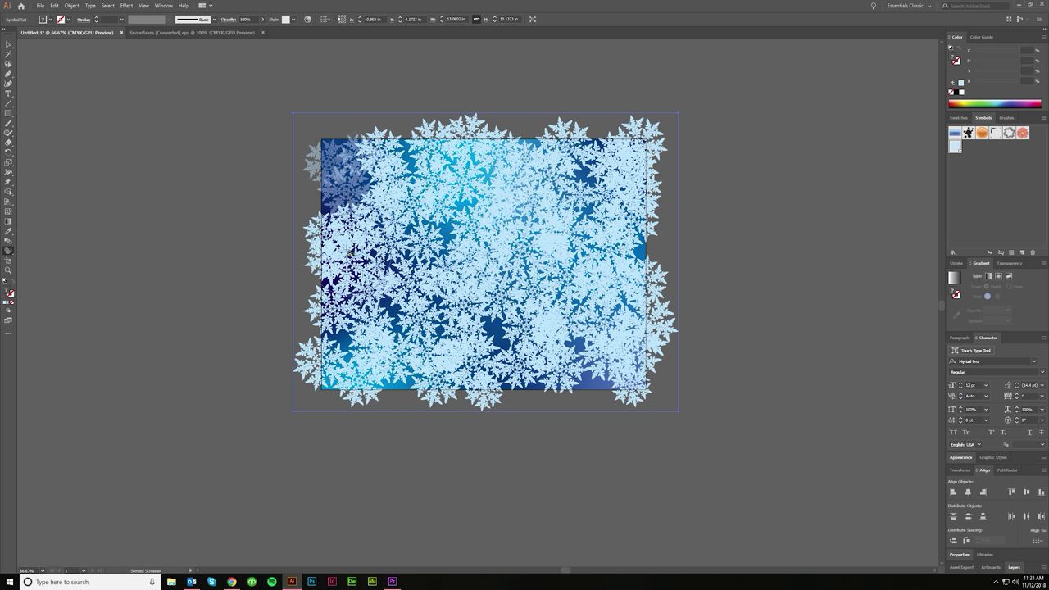
{"action": "left_click", "coordinate": [350, 252]}
{"action": "left_click", "coordinate": [358, 348]}
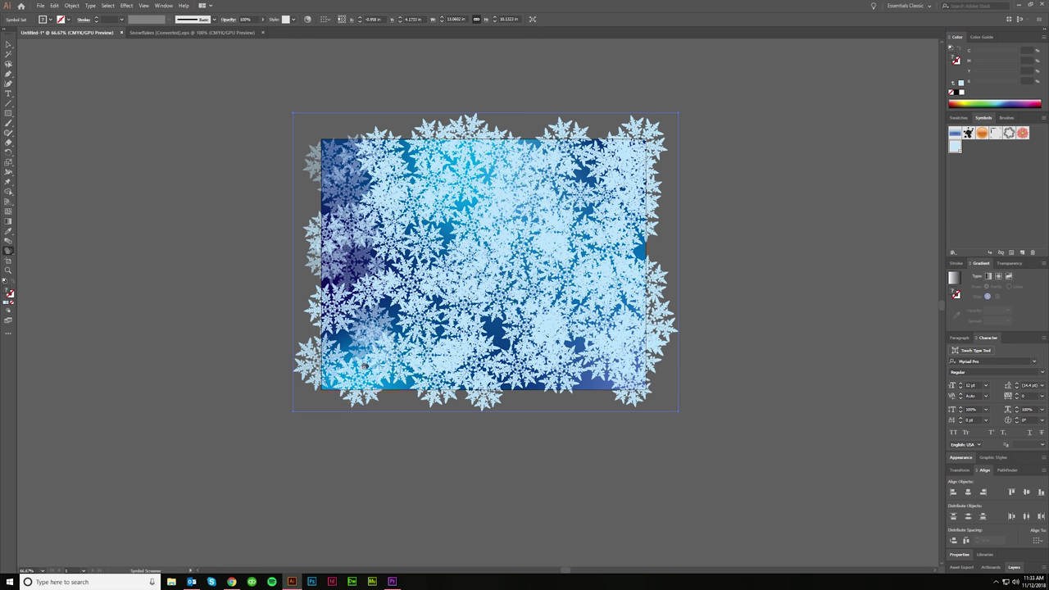
{"action": "left_click", "coordinate": [447, 360]}
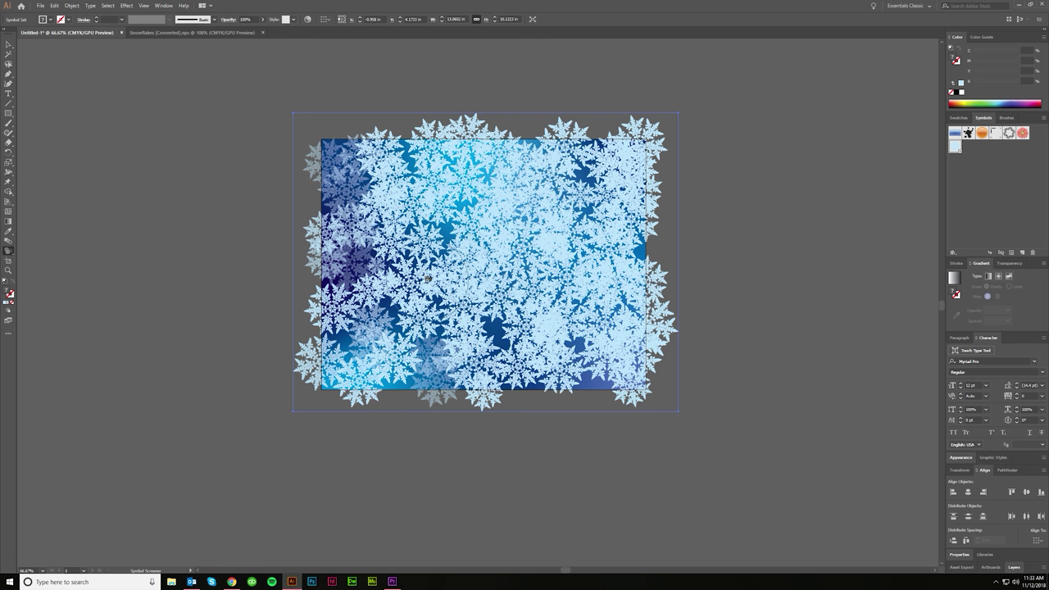
{"action": "left_click", "coordinate": [428, 279]}
{"action": "left_click", "coordinate": [414, 209]}
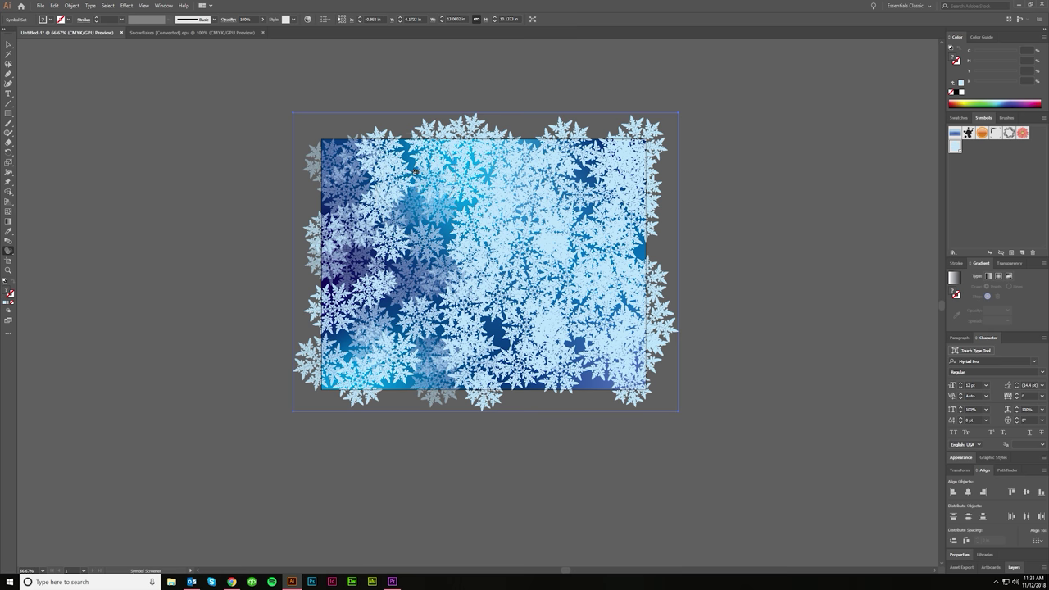
{"action": "left_click", "coordinate": [401, 164]}
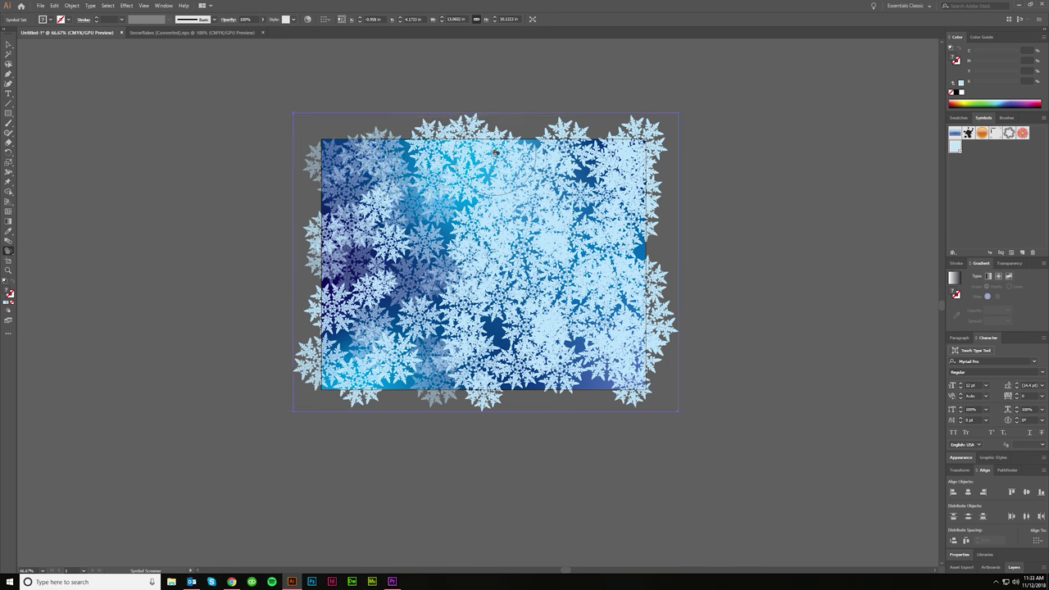
Step: Fade patches of snowflakes through the middle and right side of the artboard, from the top edge down to the lower-right corner
{"action": "left_click", "coordinate": [494, 155]}
{"action": "left_click", "coordinate": [505, 246]}
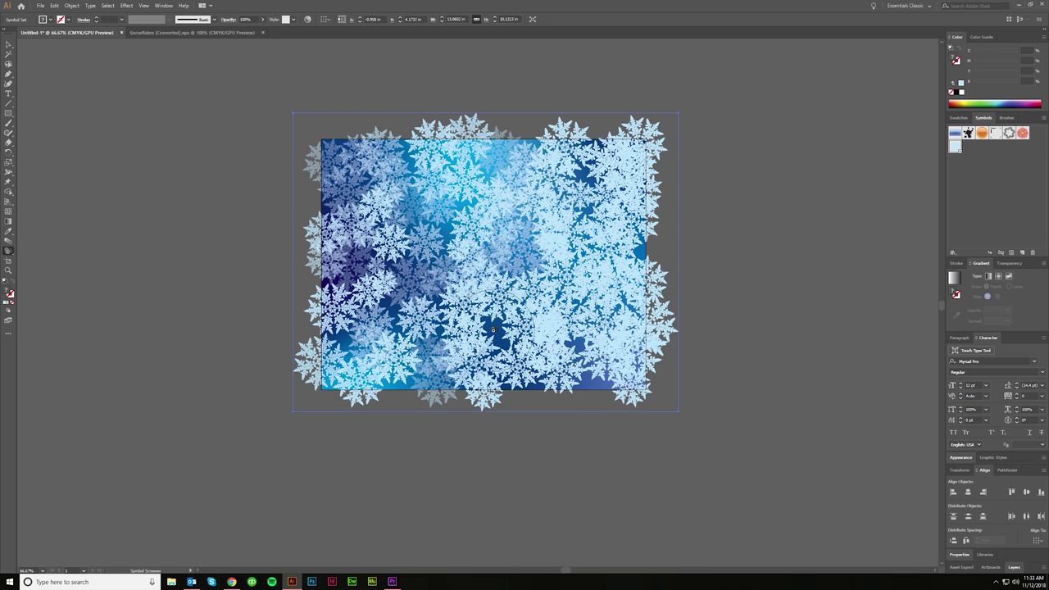
{"action": "left_click", "coordinate": [494, 328]}
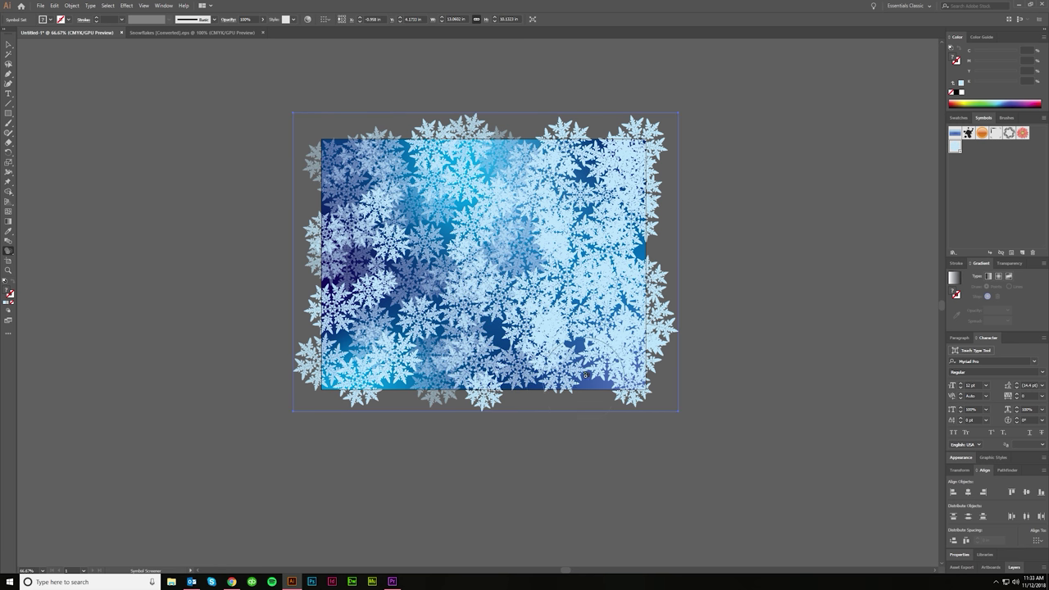
{"action": "left_click", "coordinate": [557, 296]}
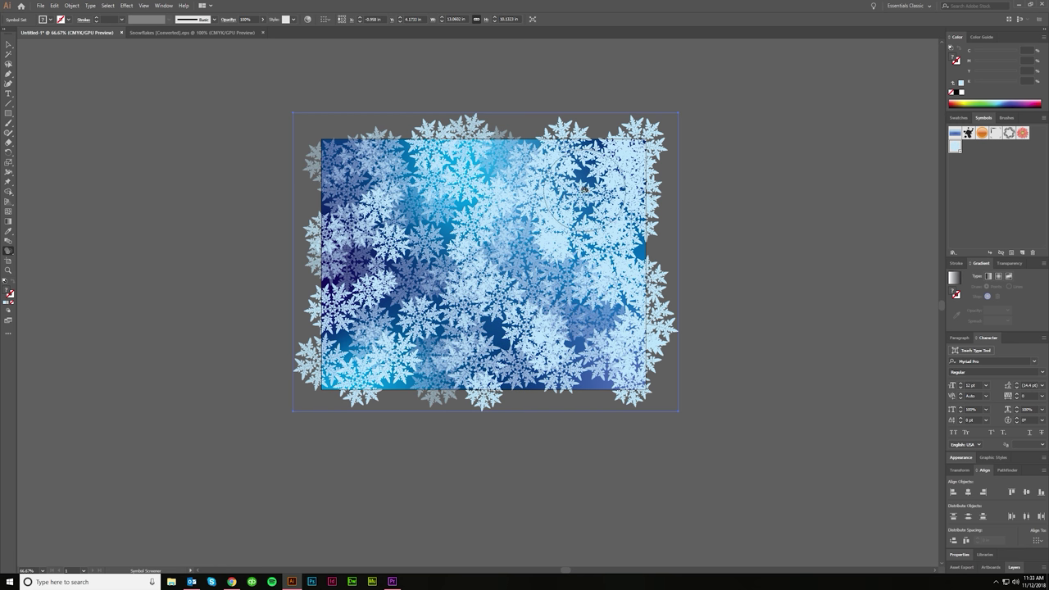
{"action": "left_click", "coordinate": [581, 218]}
{"action": "left_click", "coordinate": [561, 158]}
{"action": "left_click", "coordinate": [636, 146]}
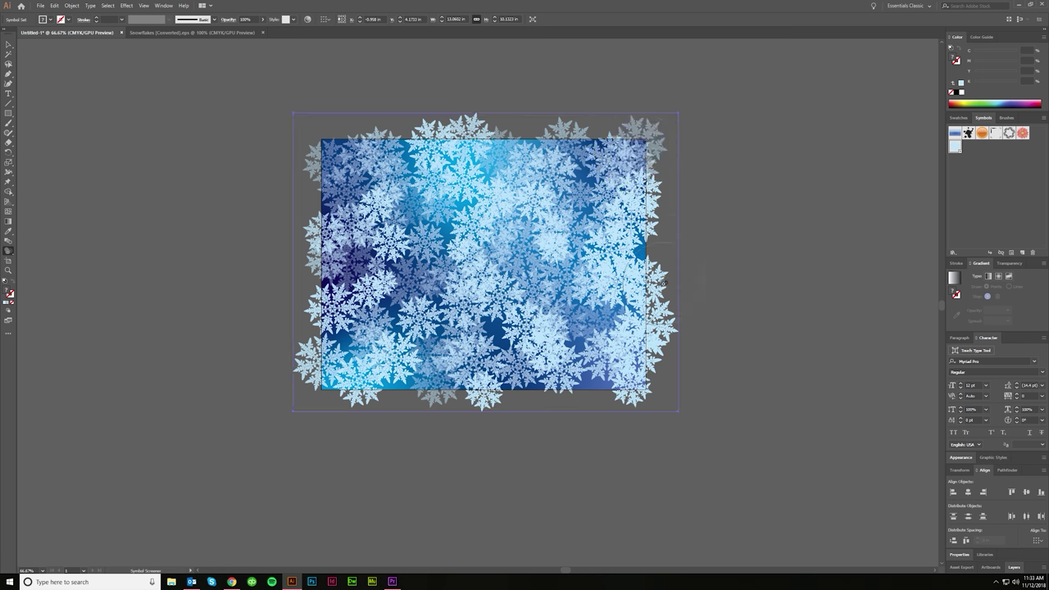
{"action": "left_click", "coordinate": [624, 249]}
{"action": "left_click", "coordinate": [626, 361]}
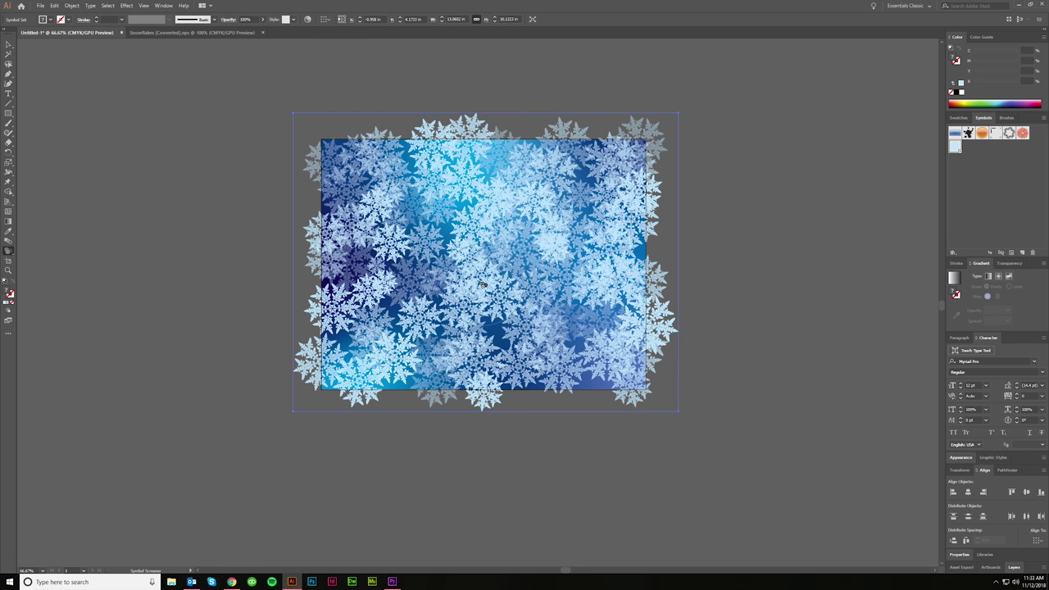
Step: Screen the still opaque snowflakes in the centre, upper middle, left side and right side of the symbol set
{"action": "left_click", "coordinate": [477, 247]}
{"action": "left_click", "coordinate": [447, 159]}
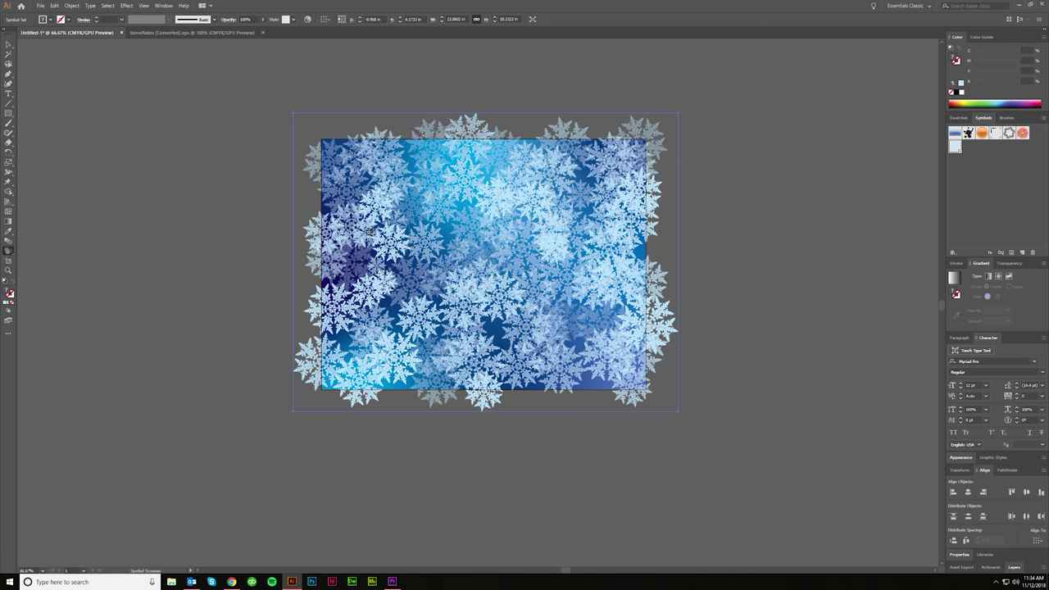
{"action": "left_click", "coordinate": [365, 217]}
{"action": "left_click", "coordinate": [344, 307]}
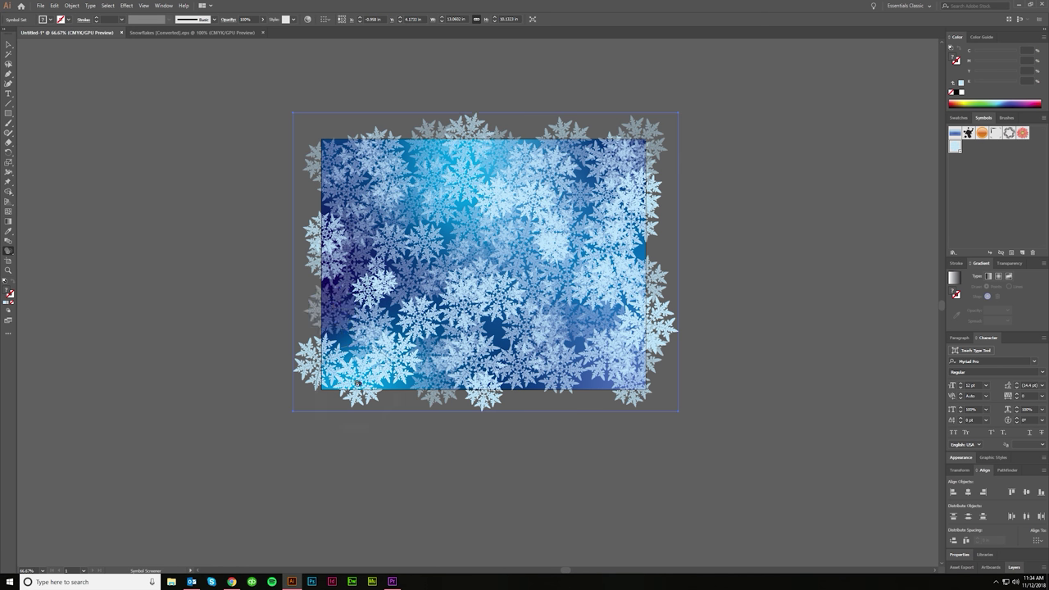
{"action": "left_click", "coordinate": [358, 384]}
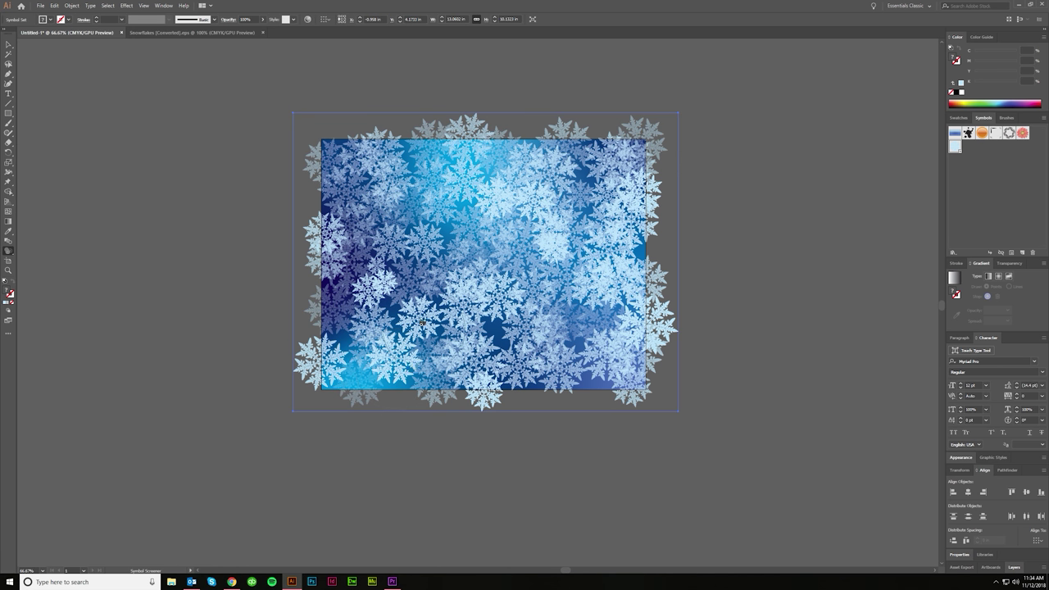
{"action": "left_click", "coordinate": [533, 217]}
{"action": "left_click", "coordinate": [623, 210]}
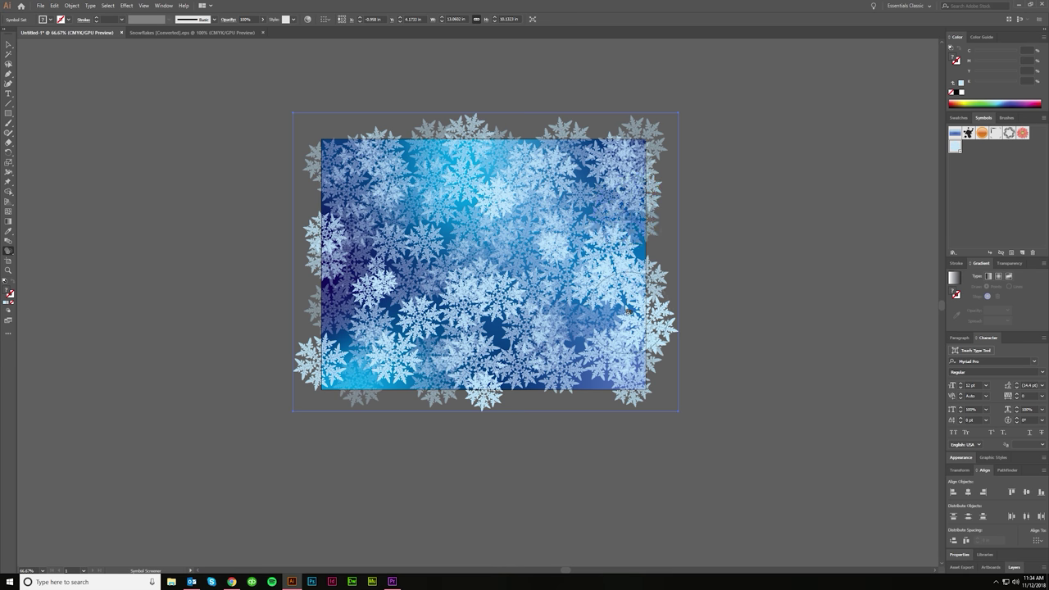
{"action": "left_click", "coordinate": [619, 267]}
{"action": "left_click", "coordinate": [628, 337]}
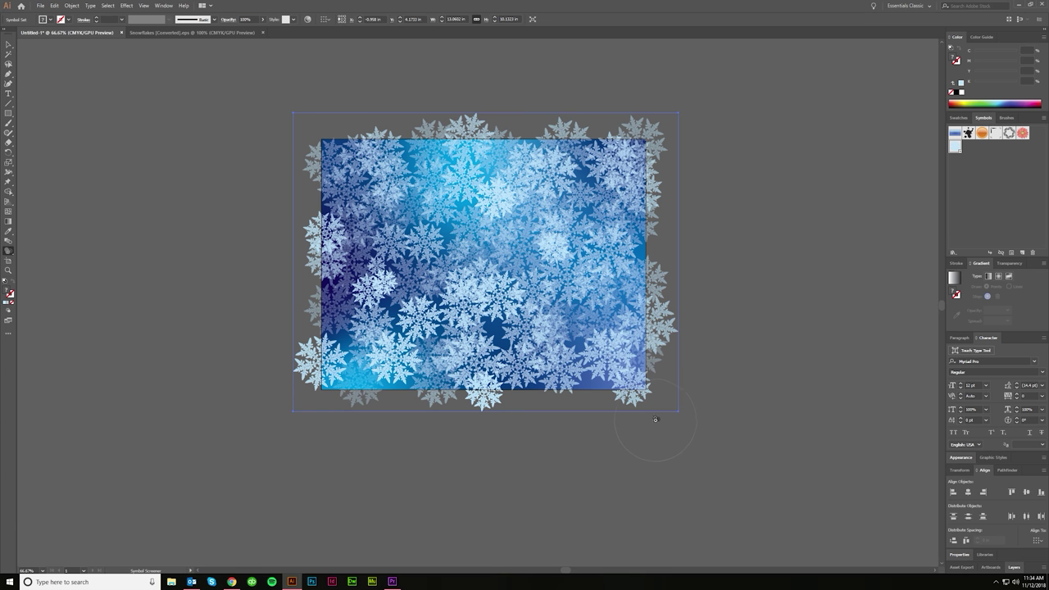
Step: Increase the transparency of snowflakes in the lower middle, left side, top centre and right of centre for more varied opacity
{"action": "left_click", "coordinate": [479, 300]}
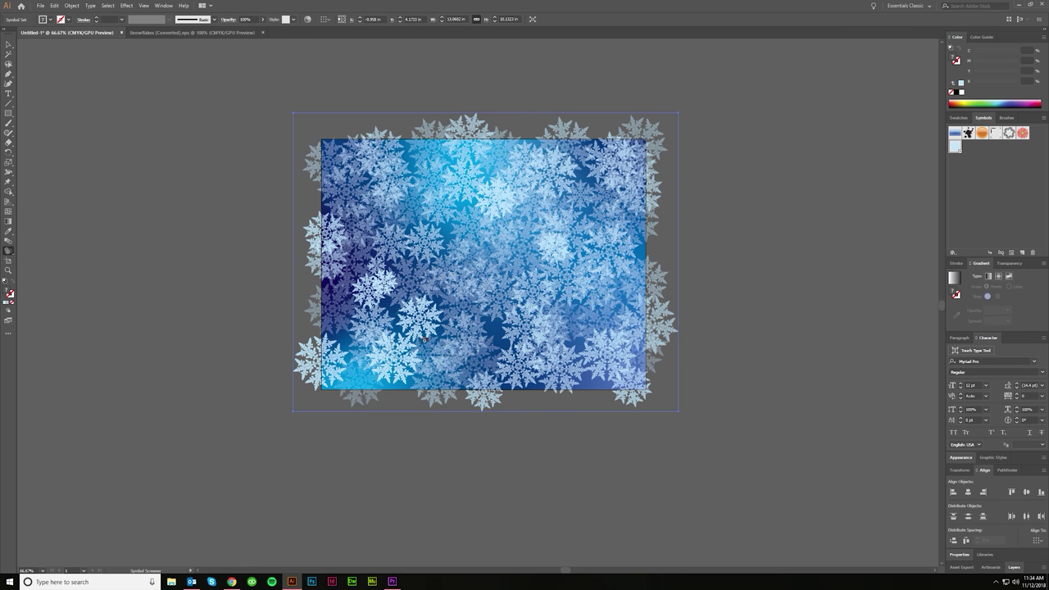
{"action": "left_click", "coordinate": [399, 339]}
{"action": "left_click", "coordinate": [352, 286]}
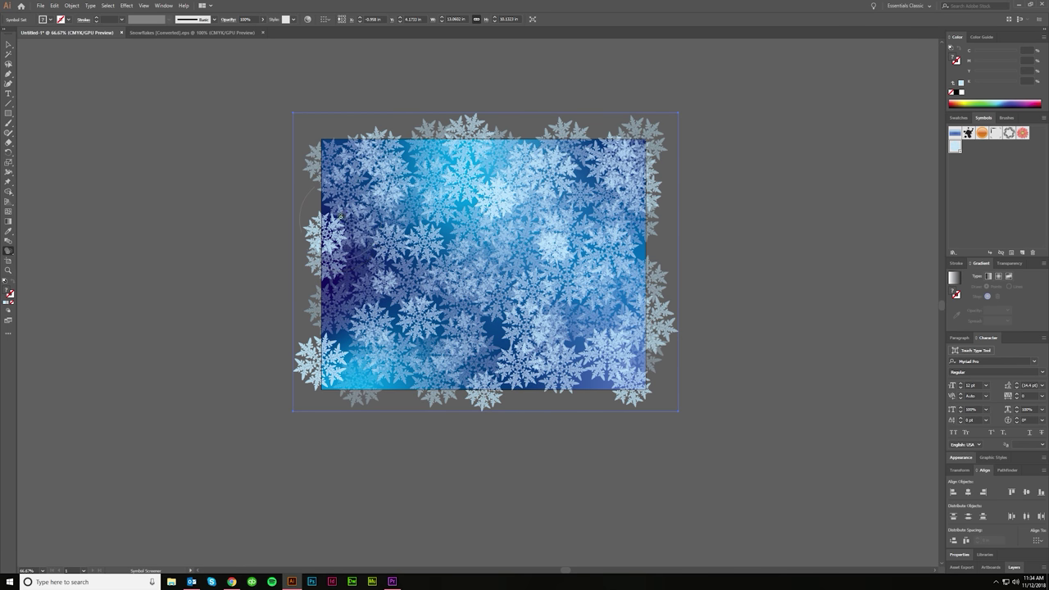
{"action": "left_click", "coordinate": [345, 200]}
{"action": "left_click", "coordinate": [468, 161]}
{"action": "left_click", "coordinate": [535, 212]}
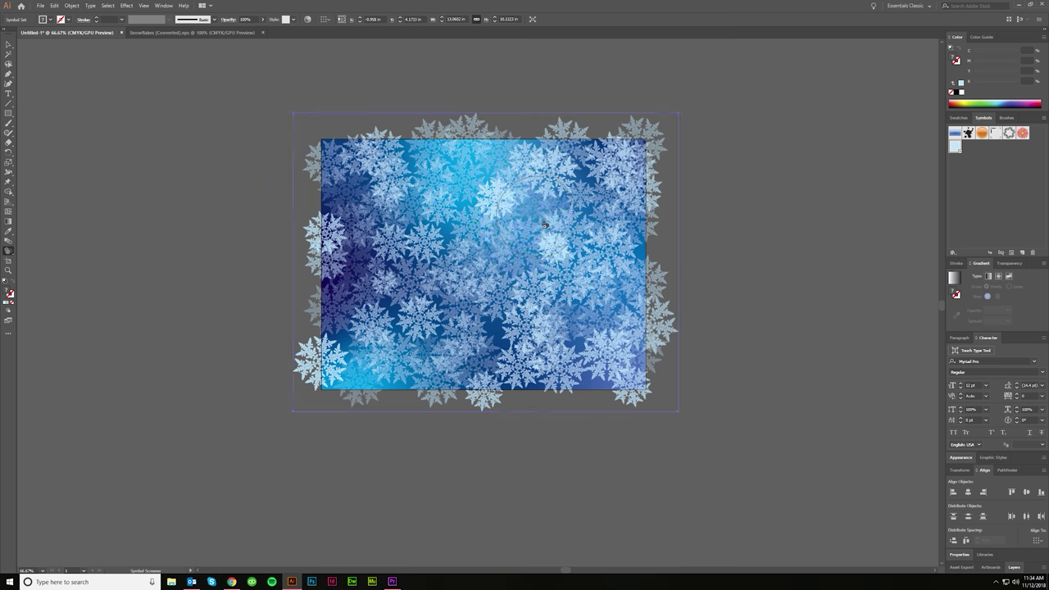
{"action": "left_click", "coordinate": [572, 269]}
{"action": "left_click", "coordinate": [547, 350]}
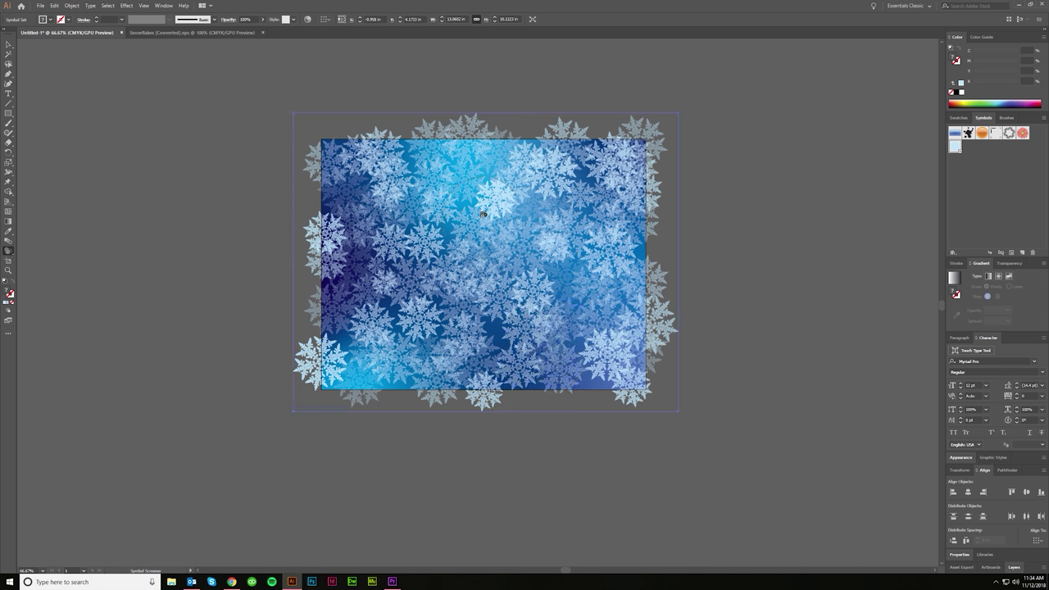
Step: Fade the remaining bright snowflakes near the centre, corners and edges of the artboard, including the one at the lower-left corner
{"action": "left_click", "coordinate": [482, 214]}
{"action": "left_click", "coordinate": [637, 332]}
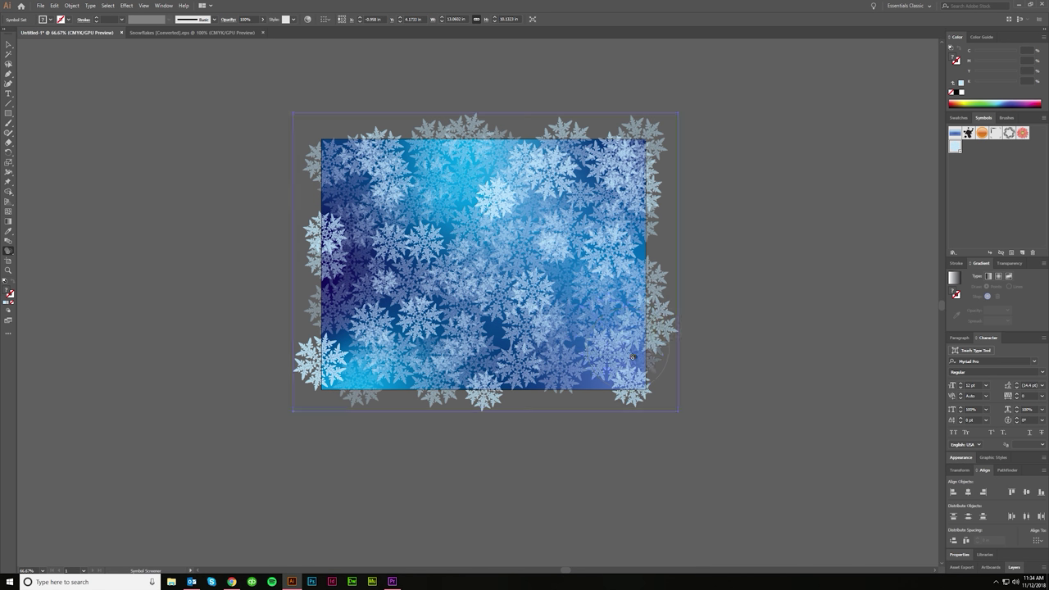
{"action": "left_click", "coordinate": [512, 217]}
{"action": "left_click", "coordinate": [403, 264]}
{"action": "left_click", "coordinate": [334, 252]}
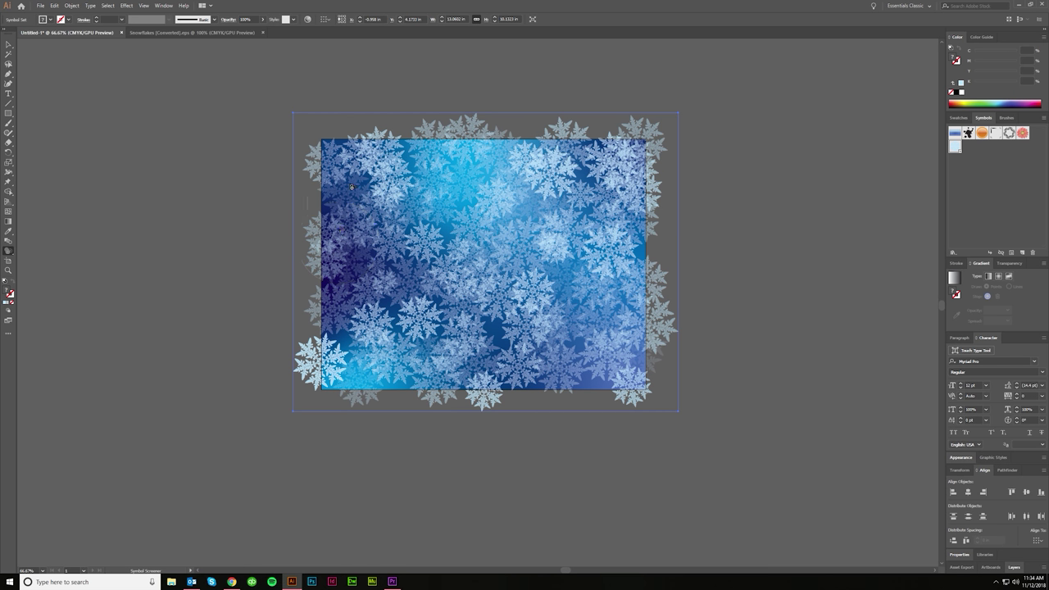
{"action": "left_click", "coordinate": [396, 143]}
{"action": "left_click", "coordinate": [620, 156]}
{"action": "left_click", "coordinate": [517, 164]}
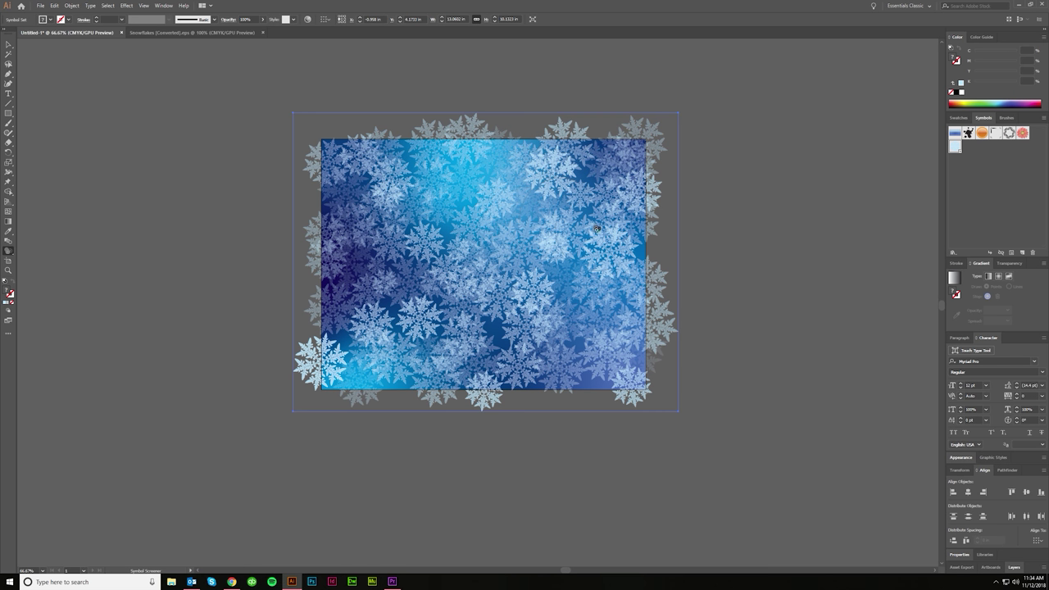
{"action": "left_click", "coordinate": [597, 230]}
{"action": "left_click", "coordinate": [492, 374]}
{"action": "left_click", "coordinate": [333, 369]}
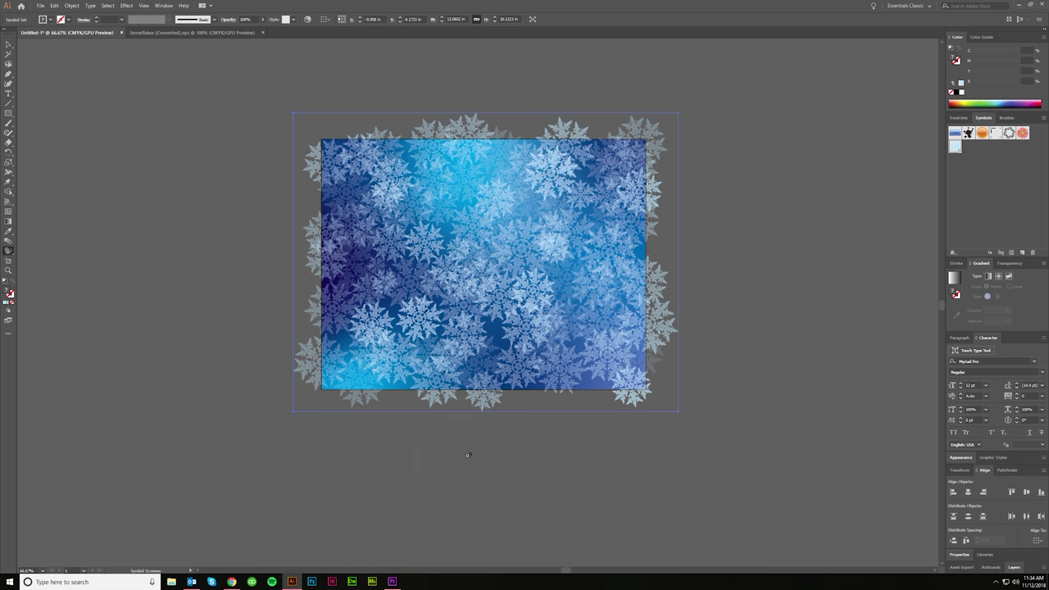
Step: Shrink the snowflakes in the upper-left part of the artboard with the Symbol Sizer tool
{"action": "scroll", "coordinate": [618, 424], "scroll_direction": "down", "scroll_amount": 3}
{"action": "scroll", "coordinate": [618, 424], "scroll_direction": "up", "scroll_amount": 3}
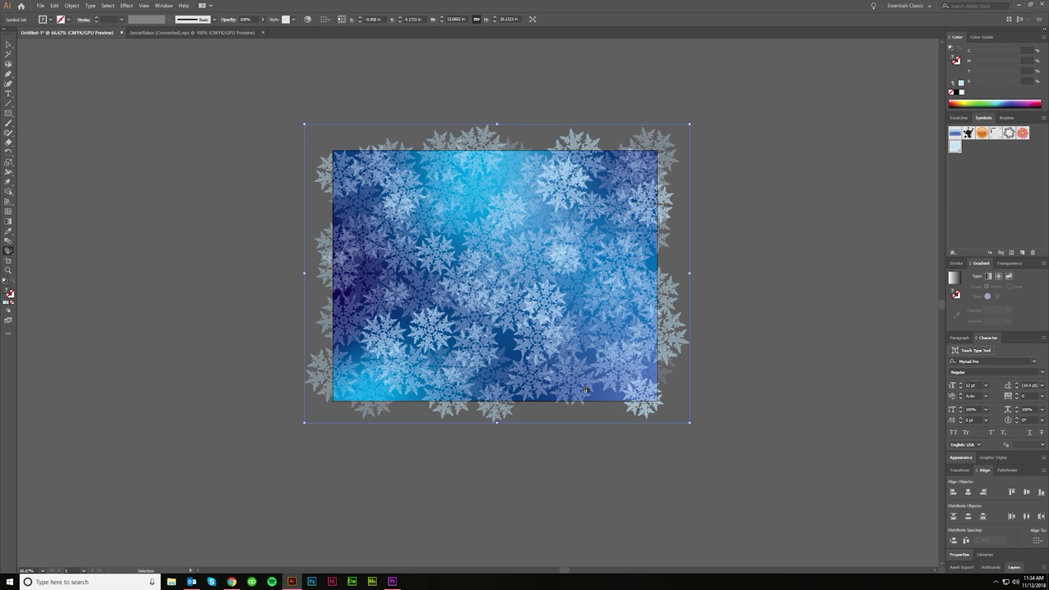
{"action": "left_click", "coordinate": [9, 242]}
{"action": "left_click", "coordinate": [8, 251]}
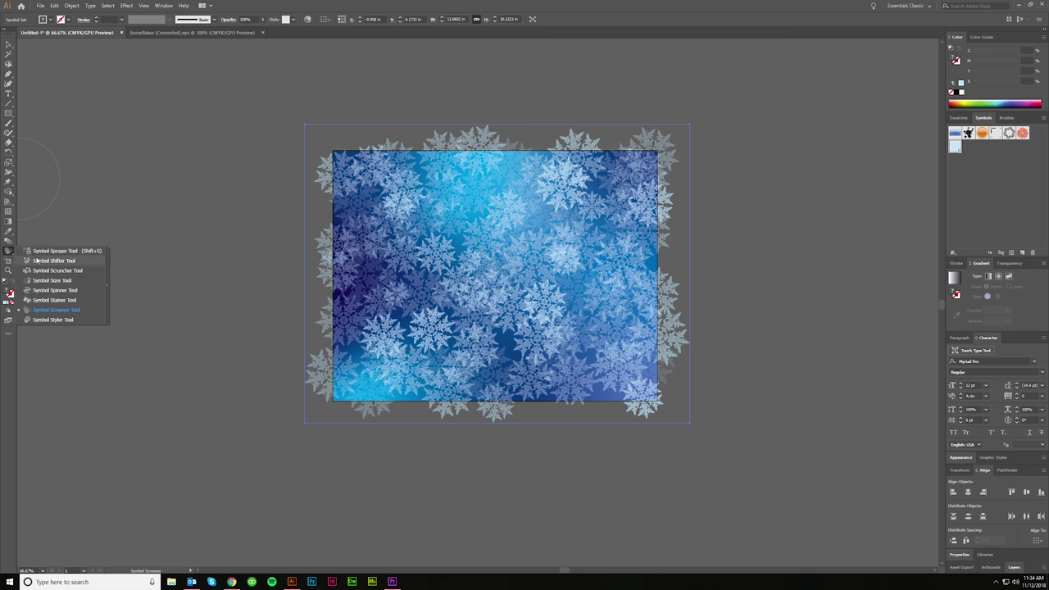
{"action": "left_click", "coordinate": [48, 280]}
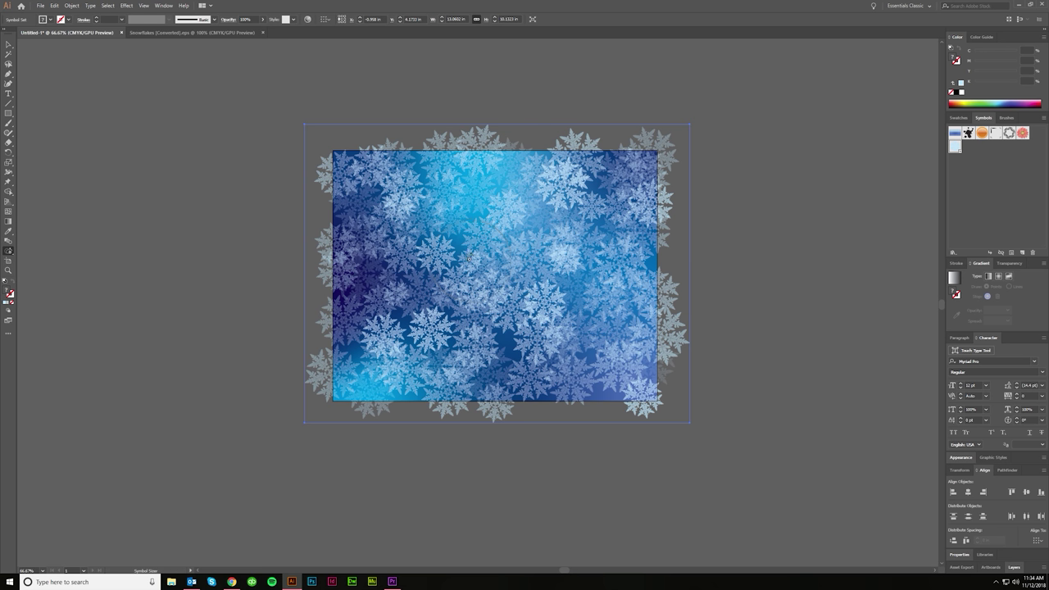
{"action": "left_click", "coordinate": [406, 207], "text": "alt"}
{"action": "left_click", "coordinate": [407, 211], "text": "alt"}
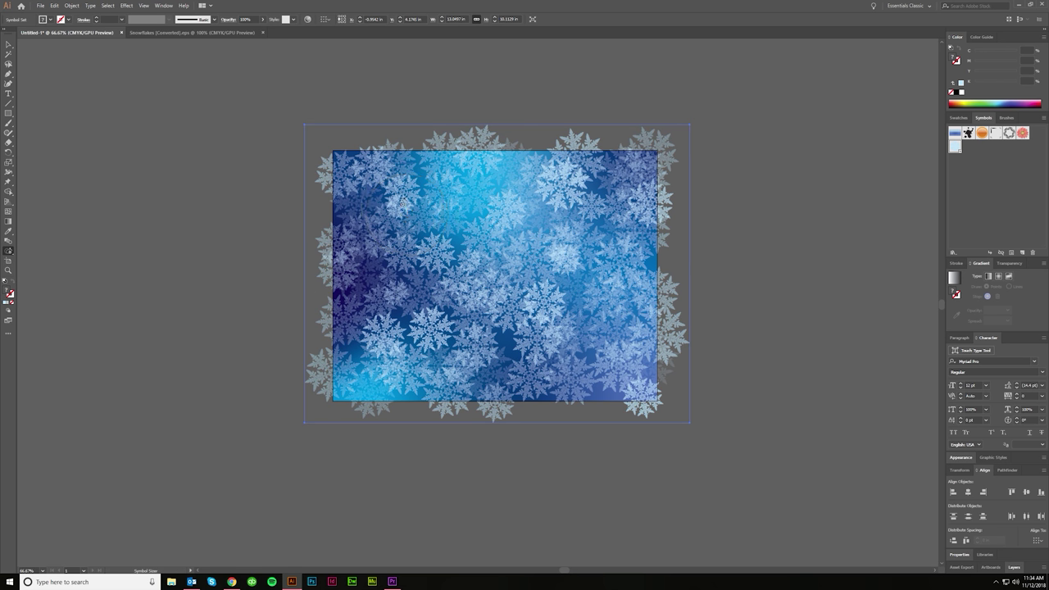
{"action": "left_click", "coordinate": [403, 206], "text": "alt"}
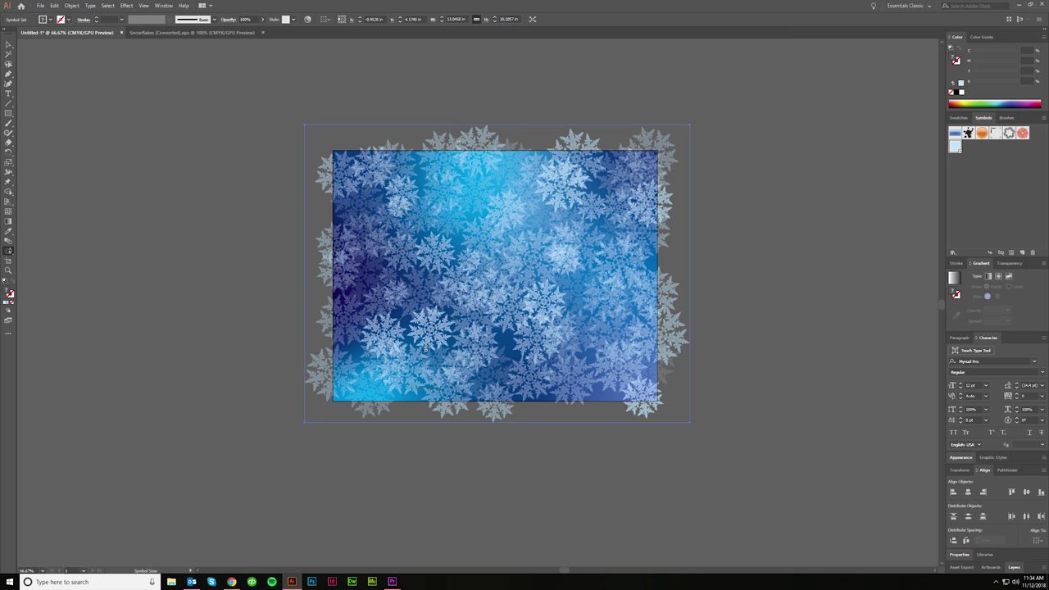
Step: Reduce the size of the snowflakes in the centre and the upper-right area of the artboard
{"action": "left_click", "coordinate": [509, 287], "text": "alt"}
{"action": "left_click", "coordinate": [509, 288], "text": "alt"}
{"action": "left_click", "coordinate": [510, 287], "text": "alt"}
{"action": "left_click", "coordinate": [510, 287], "text": "alt"}
{"action": "left_click", "coordinate": [501, 272], "text": "alt"}
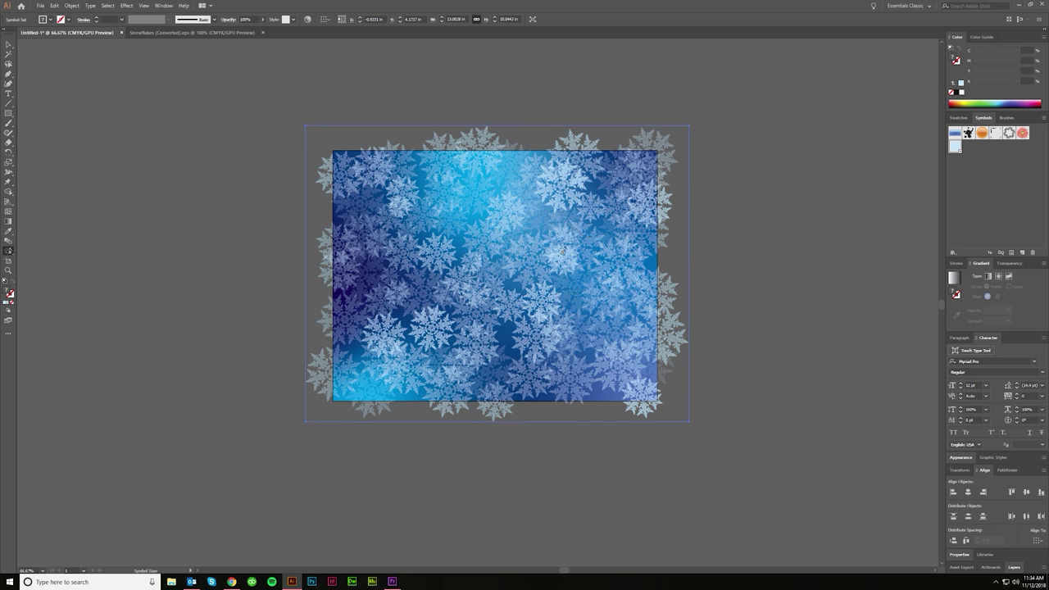
{"action": "left_click", "coordinate": [603, 200], "text": "alt"}
{"action": "left_click", "coordinate": [603, 200], "text": "alt"}
{"action": "left_click_drag", "start_coordinate": [602, 199], "coordinate": [606, 197]}
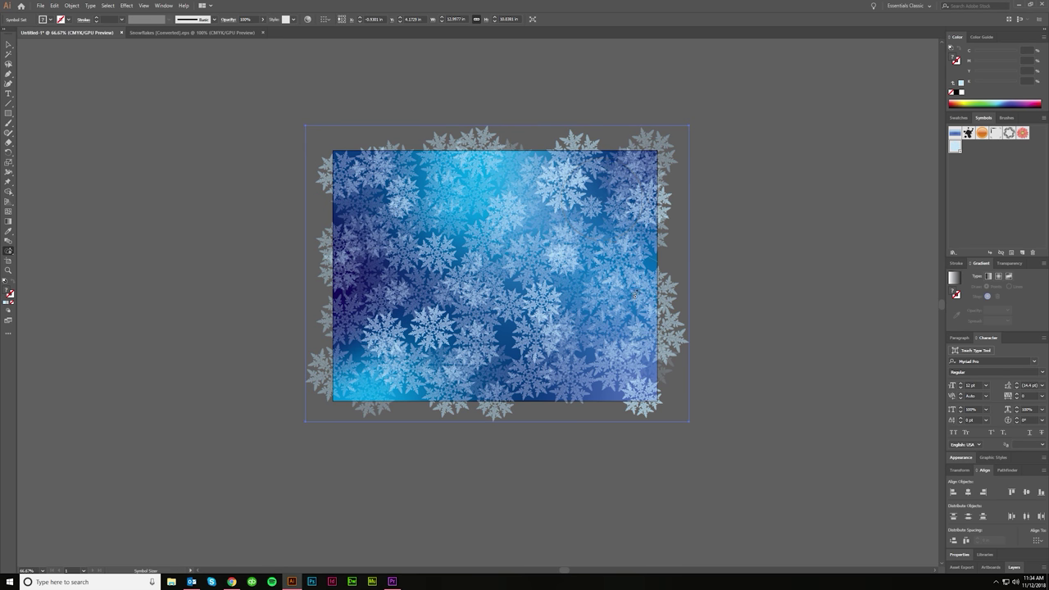
Step: Shrink the snowflakes near the right edge, the lower middle and the lower-left corner of the artboard
{"action": "left_click_drag", "start_coordinate": [636, 298], "coordinate": [636, 297]}
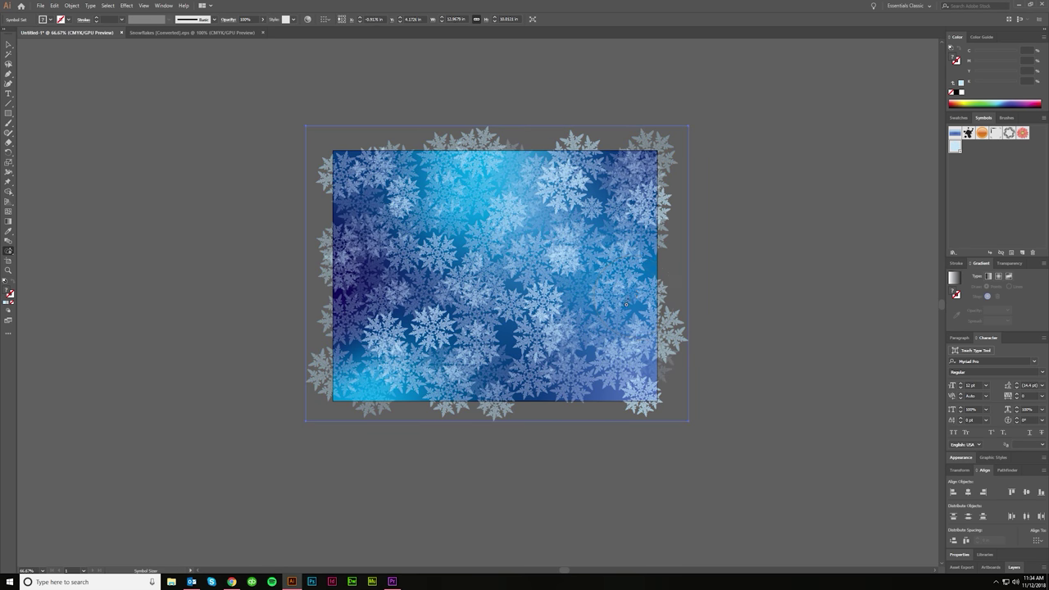
{"action": "left_click_drag", "start_coordinate": [521, 387], "coordinate": [522, 386]}
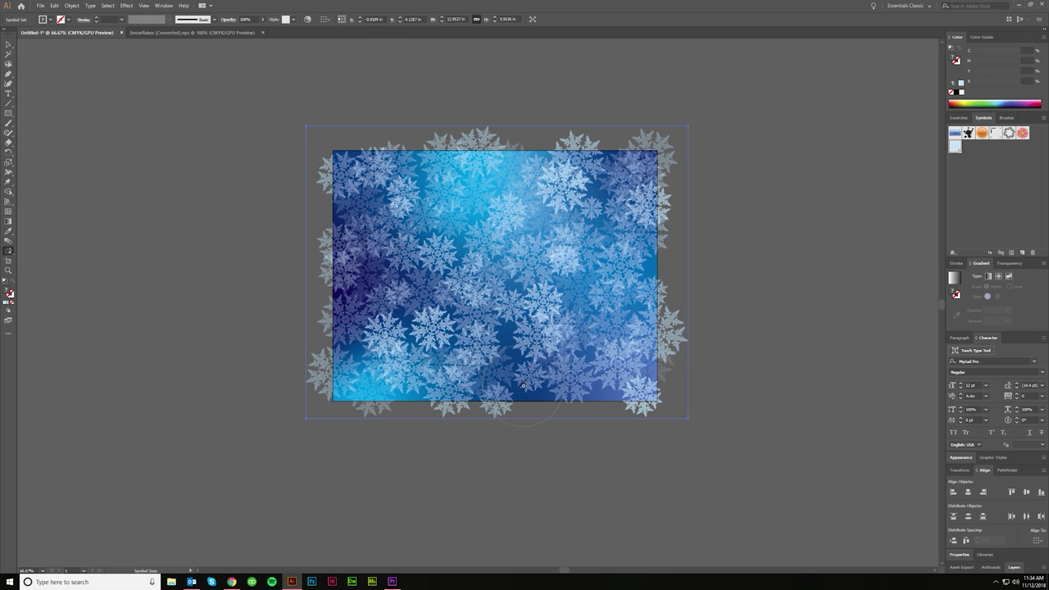
{"action": "left_click", "coordinate": [348, 372], "text": "alt"}
{"action": "left_click", "coordinate": [346, 370], "text": "alt"}
{"action": "left_click", "coordinate": [346, 370], "text": "alt"}
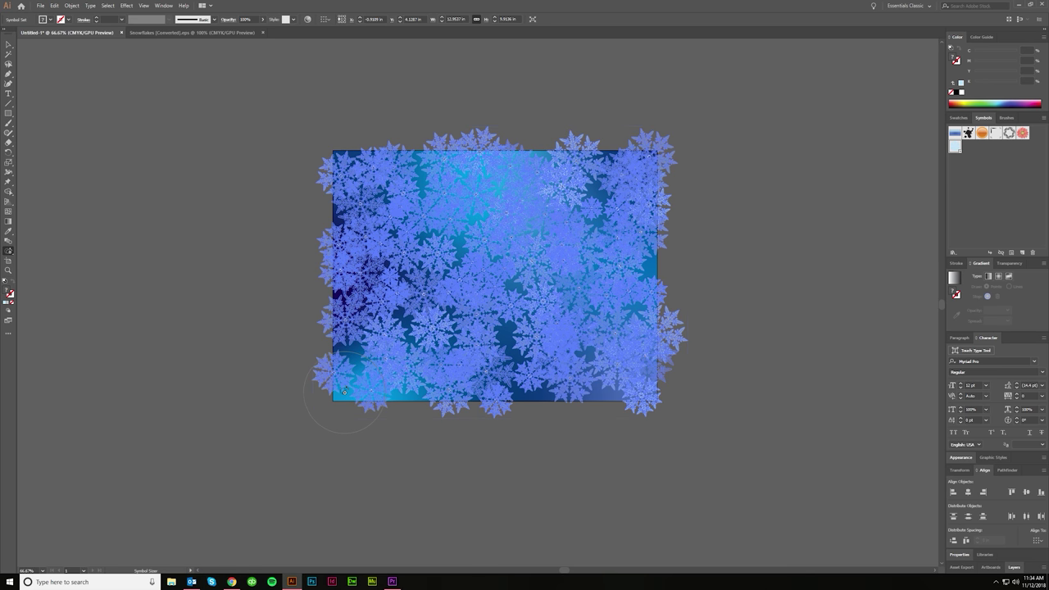
Step: Shrink the snowflakes at the artboard's upper-left corner and along its top edge
{"action": "left_click", "coordinate": [342, 176], "text": "alt"}
{"action": "left_click", "coordinate": [343, 176], "text": "alt"}
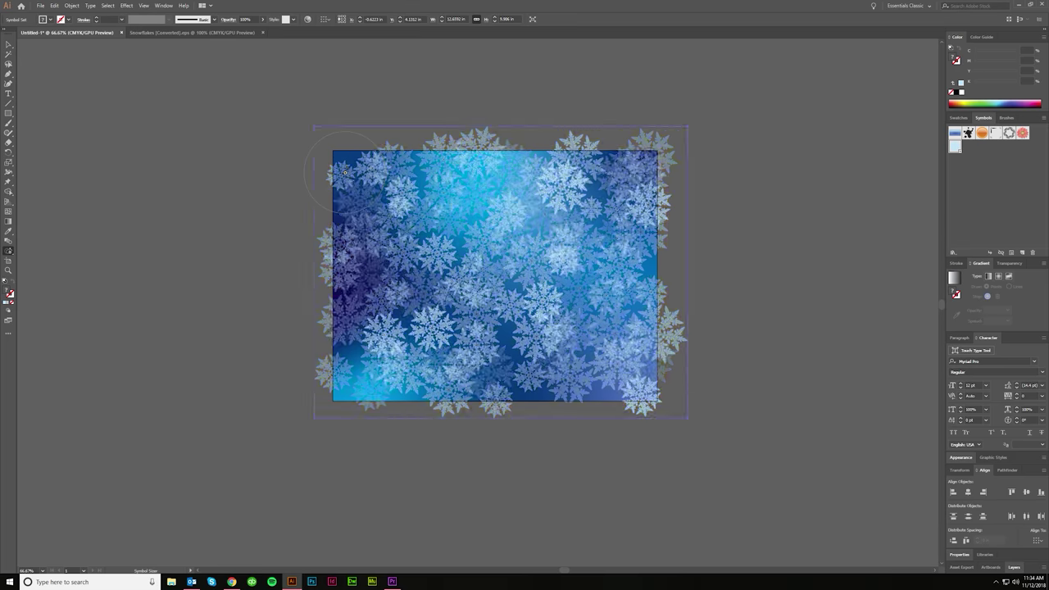
{"action": "left_click", "coordinate": [471, 144], "text": "alt"}
{"action": "left_click", "coordinate": [472, 143], "text": "alt"}
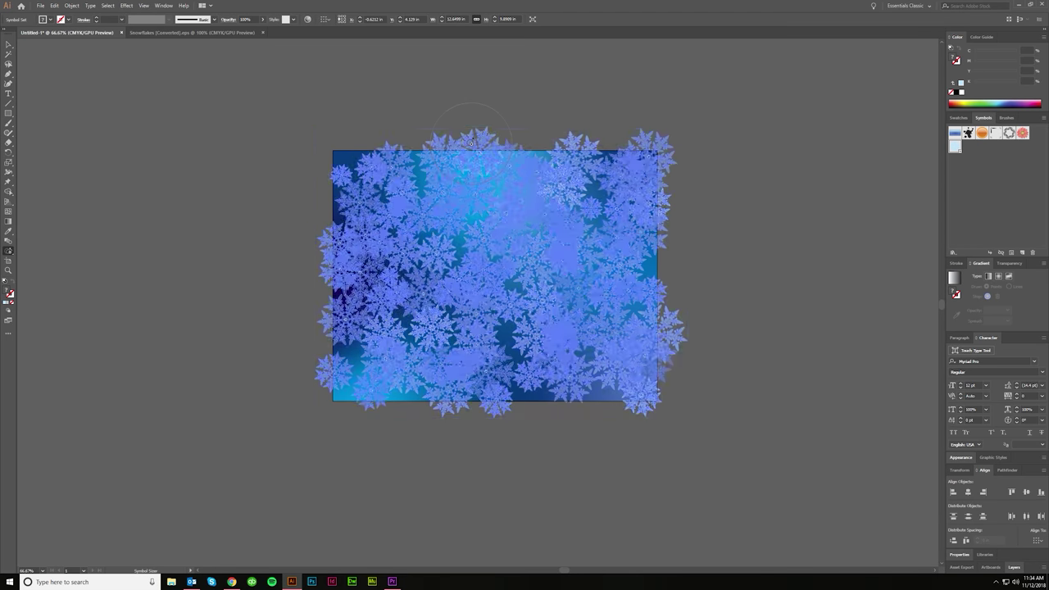
{"action": "left_click", "coordinate": [588, 156], "text": "alt"}
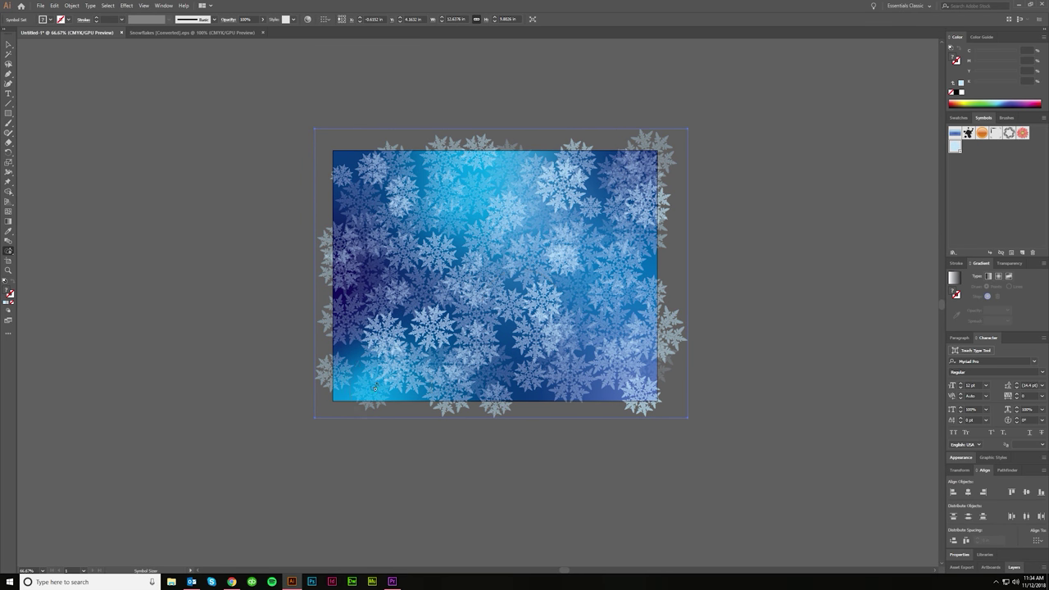
Step: Spread the snowflakes with the Symbol Shifter tool in the upper left, toward the right edge and around the lower left
{"action": "left_click_drag", "start_coordinate": [9, 250], "coordinate": [49, 256]}
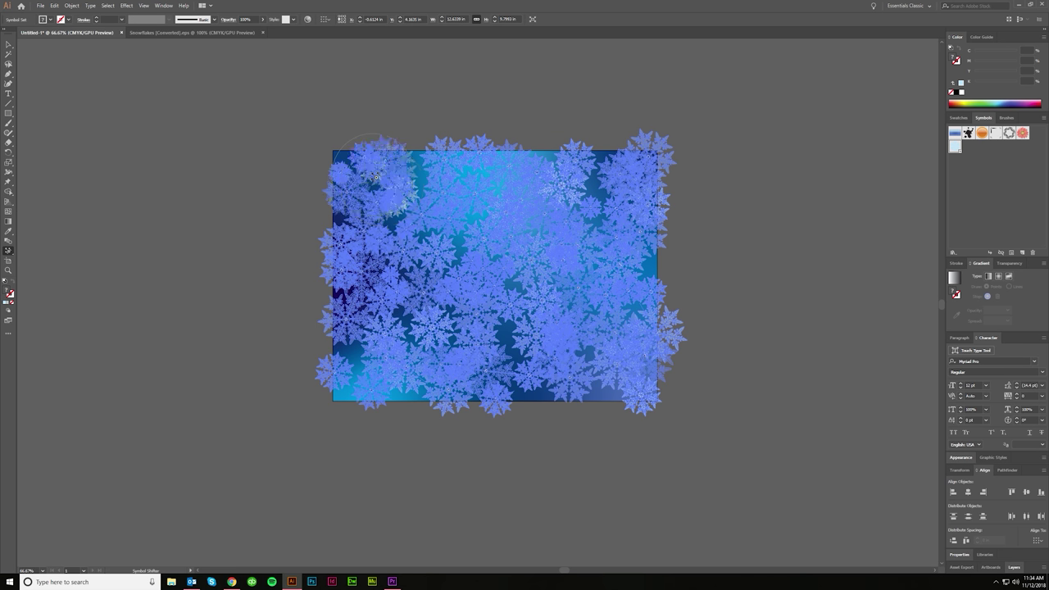
{"action": "left_click_drag", "start_coordinate": [431, 190], "coordinate": [428, 156]}
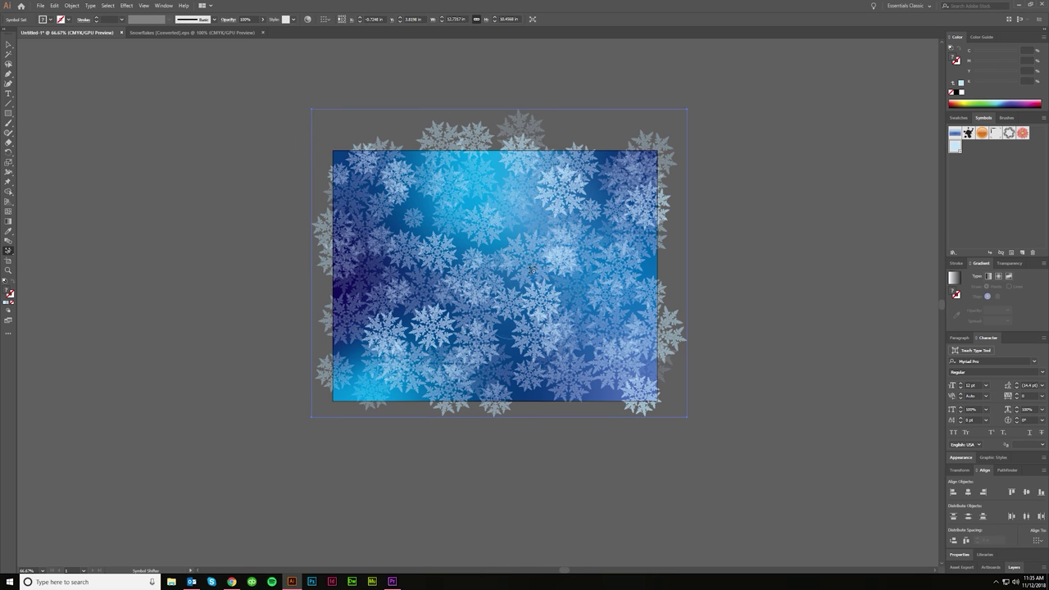
{"action": "left_click_drag", "start_coordinate": [626, 334], "coordinate": [668, 356]}
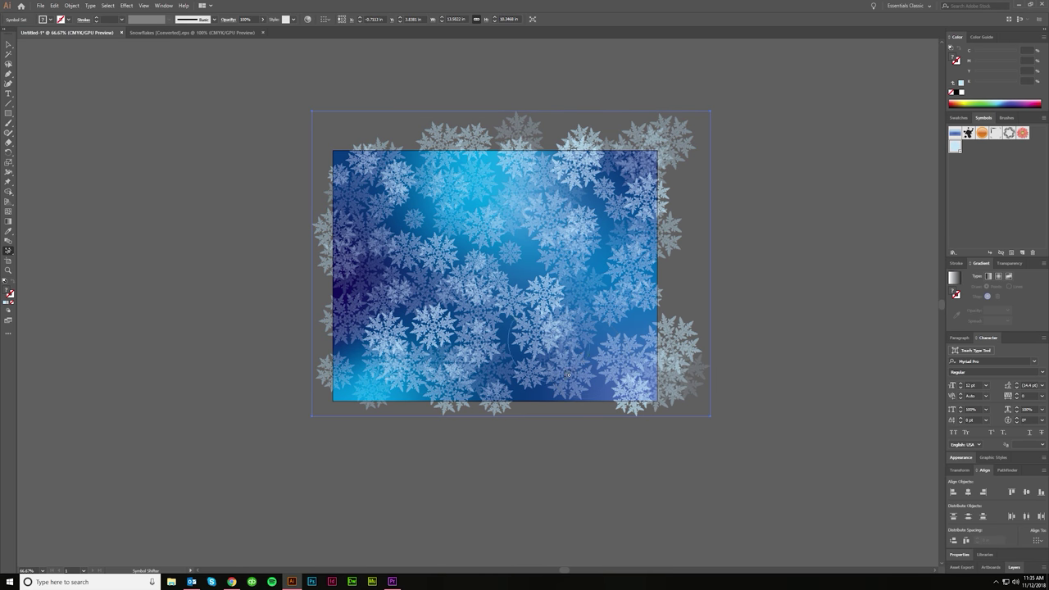
{"action": "mouse_move", "coordinate": [432, 391]}
{"action": "left_mouse_down"}
{"action": "mouse_move", "coordinate": [419, 348]}
{"action": "mouse_move", "coordinate": [336, 395]}
{"action": "mouse_move", "coordinate": [372, 349]}
{"action": "mouse_move", "coordinate": [294, 364]}
{"action": "mouse_move", "coordinate": [354, 290]}
{"action": "left_mouse_up"}
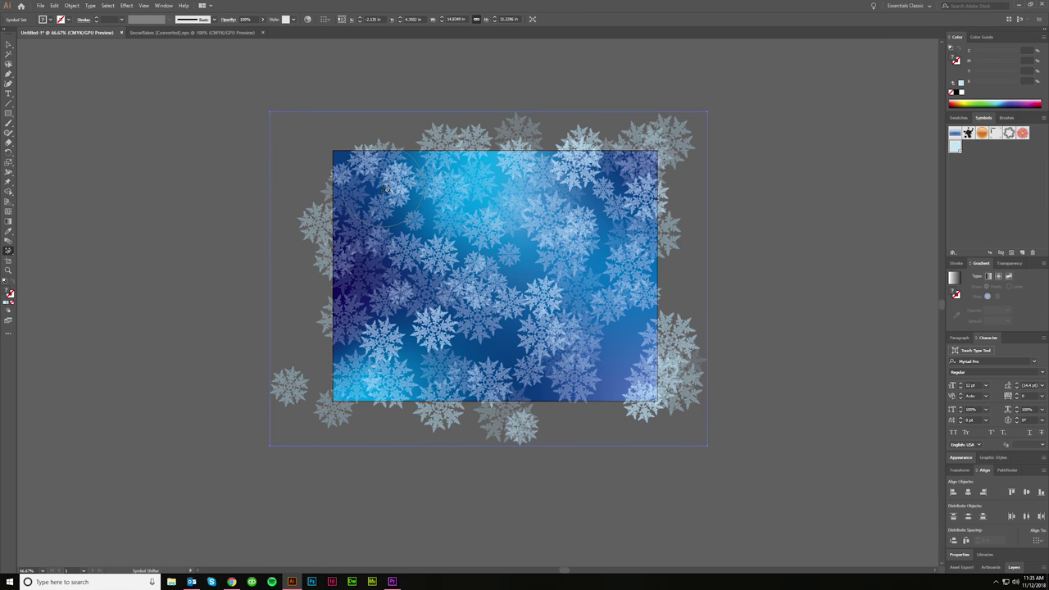
{"action": "left_click_drag", "start_coordinate": [374, 208], "coordinate": [420, 229]}
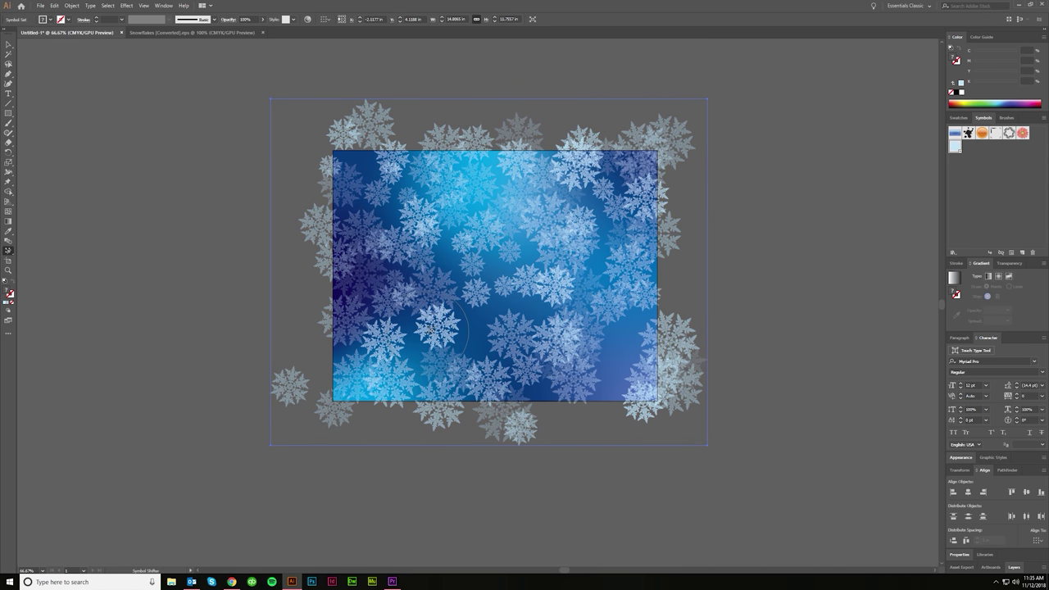
Step: Shift snowflakes from the lower middle and lower right outward past the artboard's lower-right corner
{"action": "left_click_drag", "start_coordinate": [432, 329], "coordinate": [492, 368]}
{"action": "left_click_drag", "start_coordinate": [611, 349], "coordinate": [692, 361]}
{"action": "left_click_drag", "start_coordinate": [643, 393], "coordinate": [703, 420]}
{"action": "mouse_move", "coordinate": [588, 373]}
{"action": "left_mouse_down"}
{"action": "mouse_move", "coordinate": [607, 428]}
{"action": "mouse_move", "coordinate": [613, 414]}
{"action": "mouse_move", "coordinate": [640, 451]}
{"action": "left_mouse_up"}
{"action": "left_click_drag", "start_coordinate": [590, 352], "coordinate": [611, 364]}
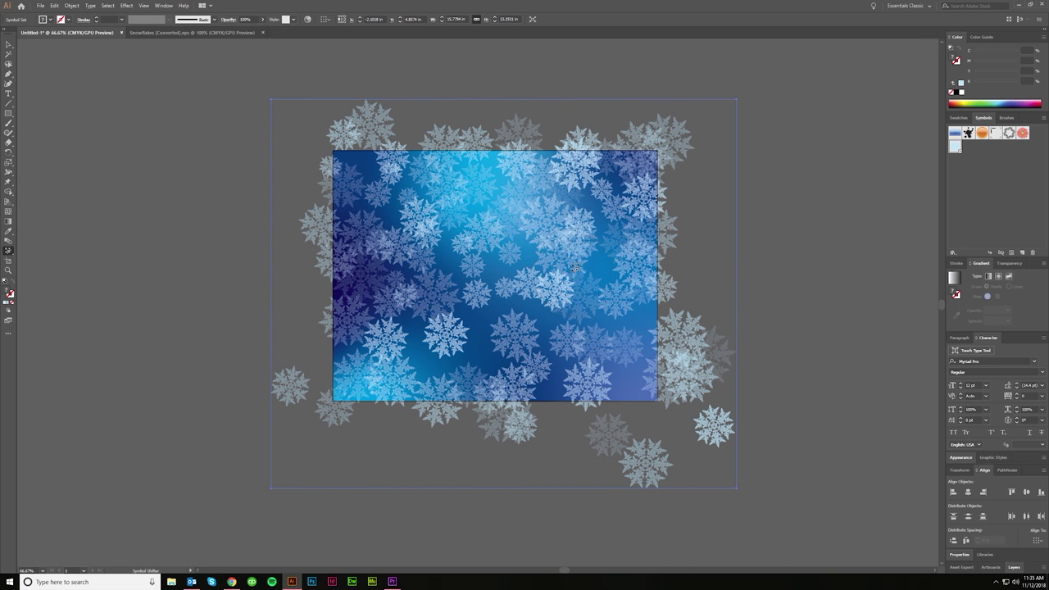
Step: Shift snowflakes from the upper middle toward the top edge and from the left side outward past the left edge
{"action": "mouse_move", "coordinate": [575, 269]}
{"action": "left_mouse_down"}
{"action": "mouse_move", "coordinate": [588, 226]}
{"action": "mouse_move", "coordinate": [571, 200]}
{"action": "left_mouse_up"}
{"action": "left_click_drag", "start_coordinate": [540, 152], "coordinate": [499, 138]}
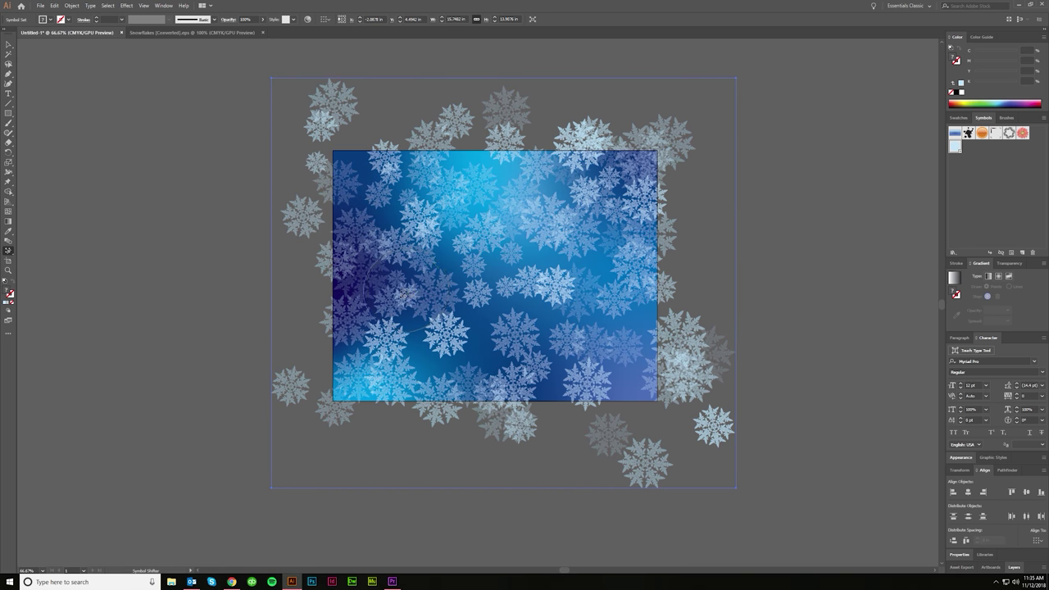
{"action": "mouse_move", "coordinate": [404, 295]}
{"action": "left_mouse_down"}
{"action": "mouse_move", "coordinate": [350, 284]}
{"action": "mouse_move", "coordinate": [332, 304]}
{"action": "left_mouse_up"}
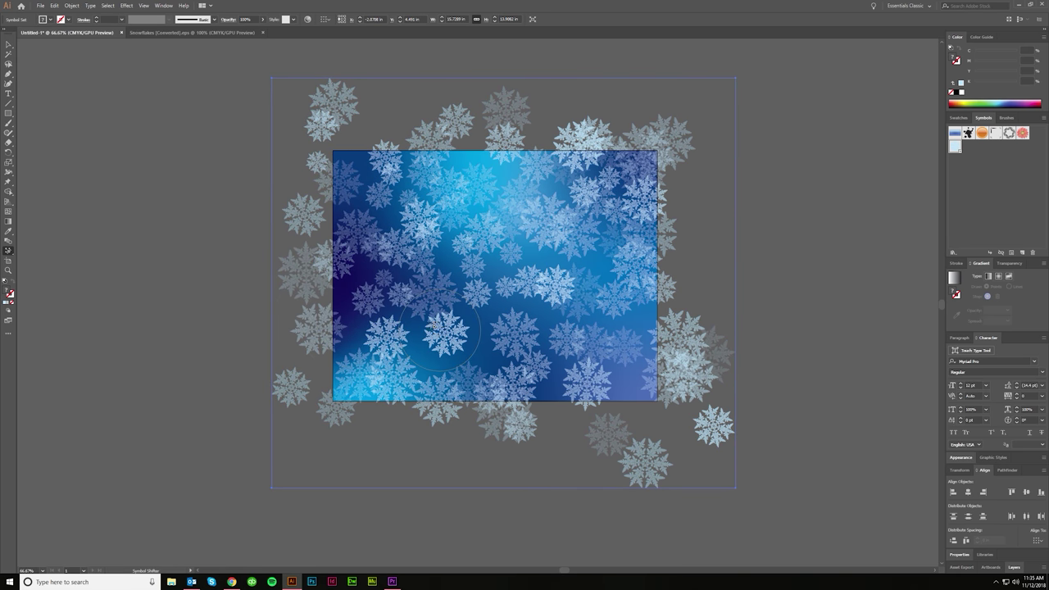
{"action": "left_click_drag", "start_coordinate": [434, 326], "coordinate": [418, 328]}
{"action": "left_click_drag", "start_coordinate": [398, 289], "coordinate": [411, 304]}
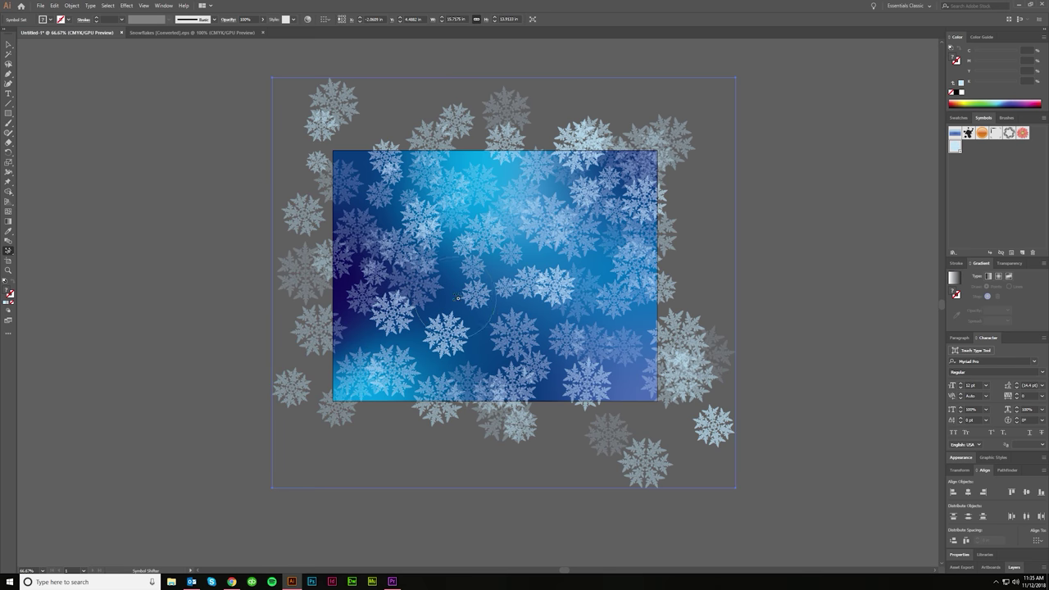
Step: Even out the snowflake spacing in the centre, along the top edge and at the bottom middle of the artboard
{"action": "mouse_move", "coordinate": [545, 227]}
{"action": "left_mouse_down"}
{"action": "mouse_move", "coordinate": [508, 264]}
{"action": "mouse_move", "coordinate": [539, 295]}
{"action": "mouse_move", "coordinate": [548, 260]}
{"action": "left_mouse_up"}
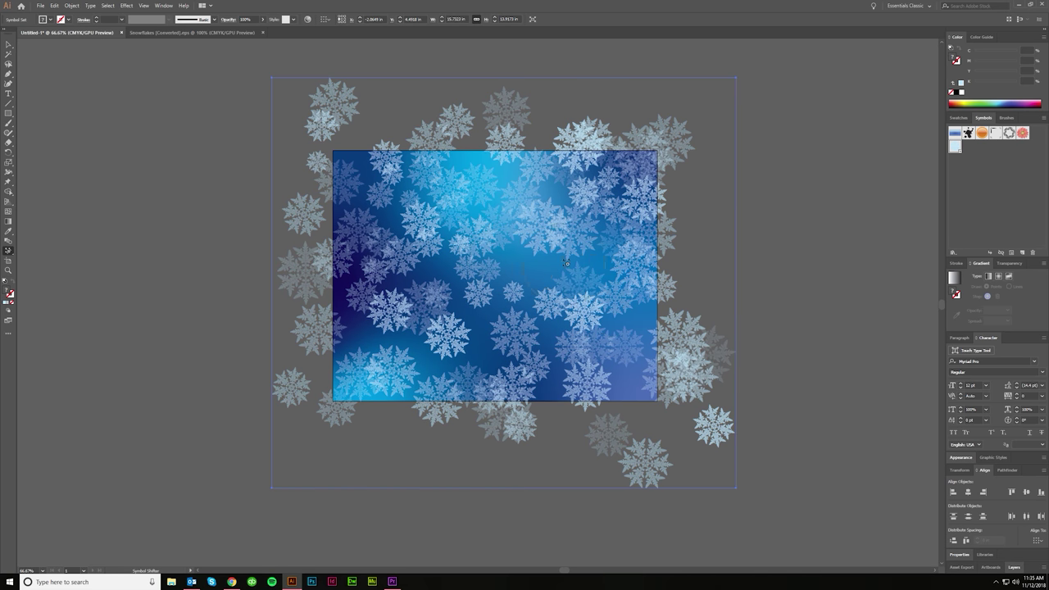
{"action": "left_click_drag", "start_coordinate": [542, 210], "coordinate": [546, 249]}
{"action": "left_click_drag", "start_coordinate": [485, 215], "coordinate": [469, 200]}
{"action": "mouse_move", "coordinate": [405, 214]}
{"action": "left_mouse_down"}
{"action": "mouse_move", "coordinate": [392, 168]}
{"action": "mouse_move", "coordinate": [381, 138]}
{"action": "left_mouse_up"}
{"action": "mouse_move", "coordinate": [606, 156]}
{"action": "left_mouse_down"}
{"action": "mouse_move", "coordinate": [651, 145]}
{"action": "mouse_move", "coordinate": [666, 155]}
{"action": "mouse_move", "coordinate": [667, 138]}
{"action": "left_mouse_up"}
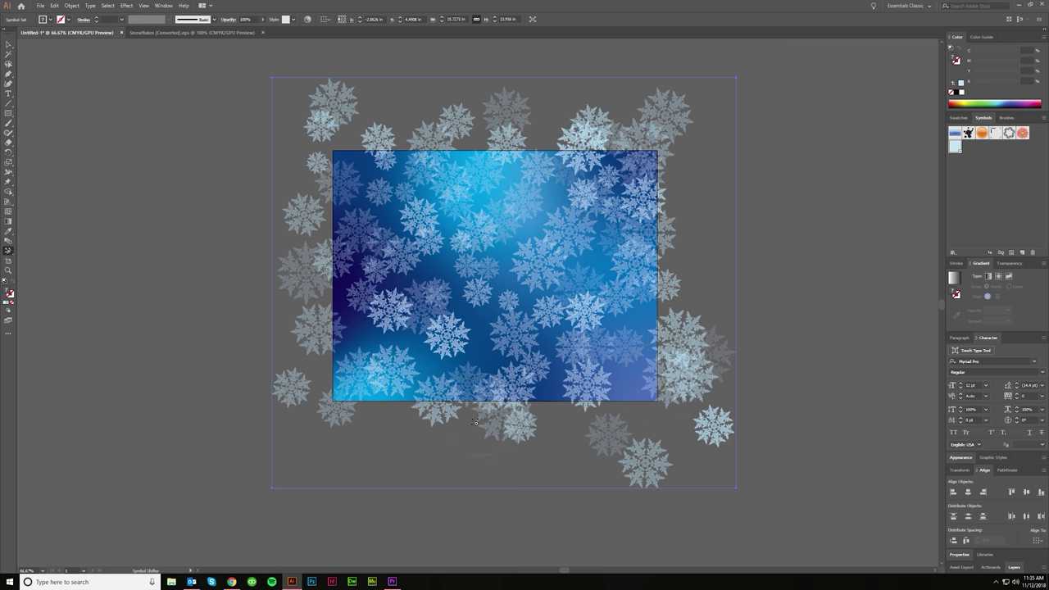
{"action": "mouse_move", "coordinate": [475, 421]}
{"action": "left_mouse_down"}
{"action": "mouse_move", "coordinate": [527, 477]}
{"action": "mouse_move", "coordinate": [482, 405]}
{"action": "mouse_move", "coordinate": [490, 370]}
{"action": "mouse_move", "coordinate": [561, 457]}
{"action": "mouse_move", "coordinate": [614, 469]}
{"action": "mouse_move", "coordinate": [646, 455]}
{"action": "mouse_move", "coordinate": [605, 417]}
{"action": "mouse_move", "coordinate": [555, 402]}
{"action": "mouse_move", "coordinate": [592, 433]}
{"action": "mouse_move", "coordinate": [544, 418]}
{"action": "left_mouse_up"}
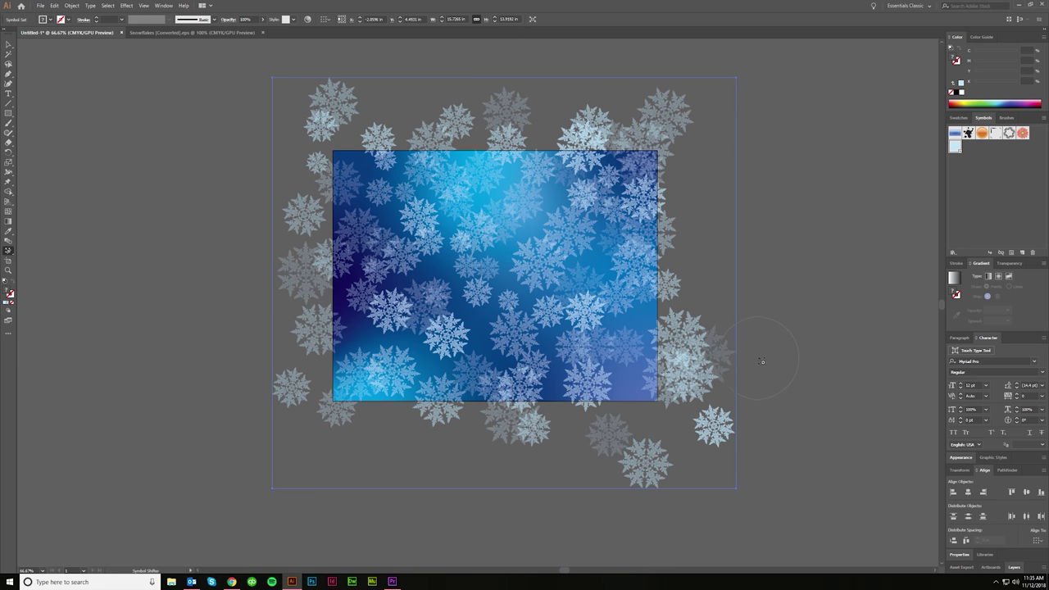
Step: Deselect the symbol set, display the document's layers and add a new layer above Layer 1
{"action": "left_click", "coordinate": [8, 45]}
{"action": "key", "text": "ctrl+shift+a"}
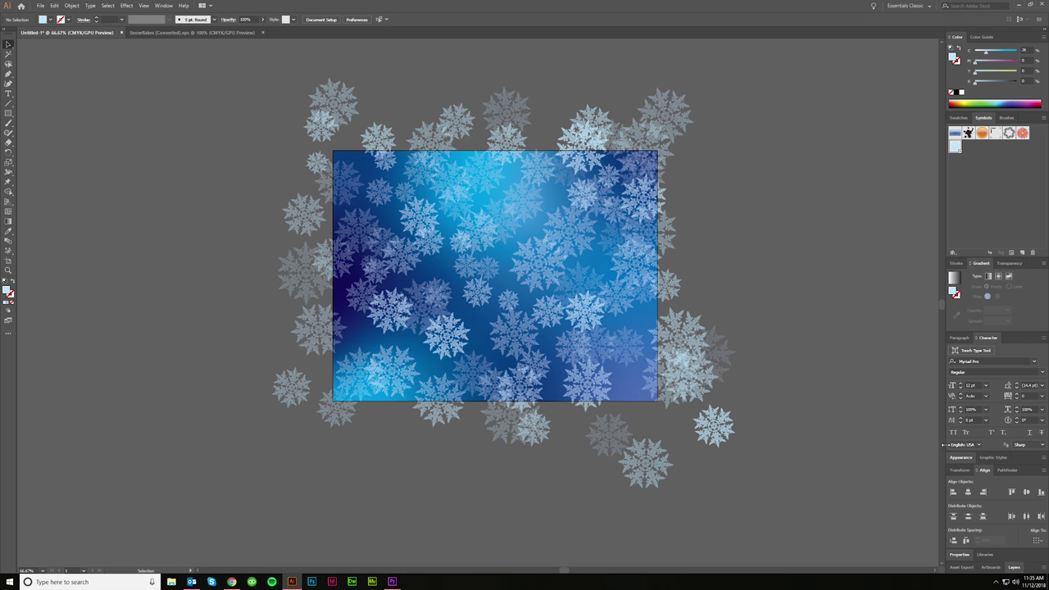
{"action": "left_click", "coordinate": [1014, 567]}
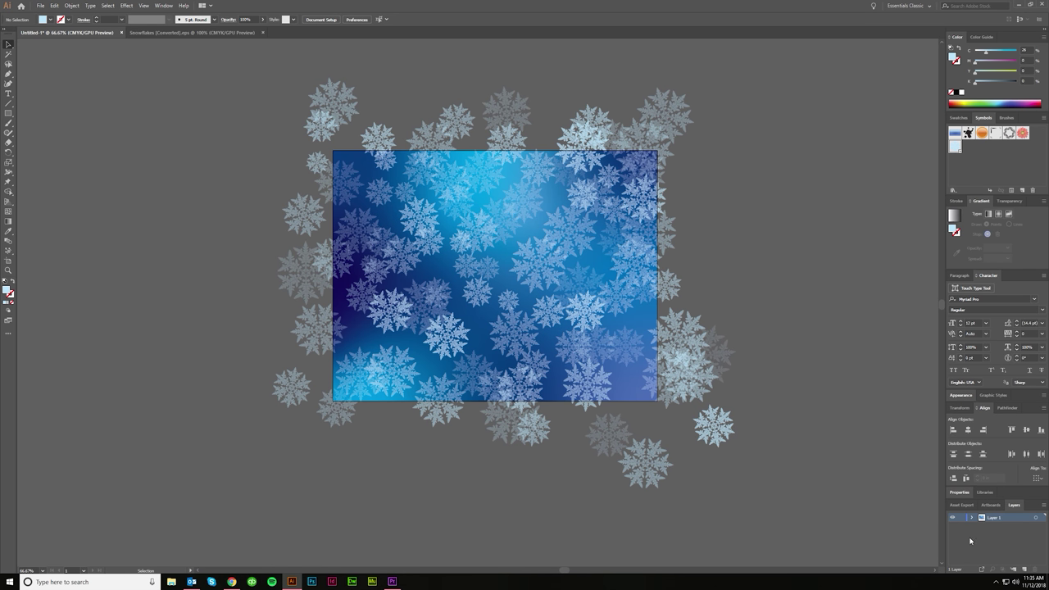
{"action": "left_click_drag", "start_coordinate": [690, 385], "coordinate": [577, 405]}
{"action": "key", "text": "ctrl+z"}
{"action": "left_click", "coordinate": [1024, 568]}
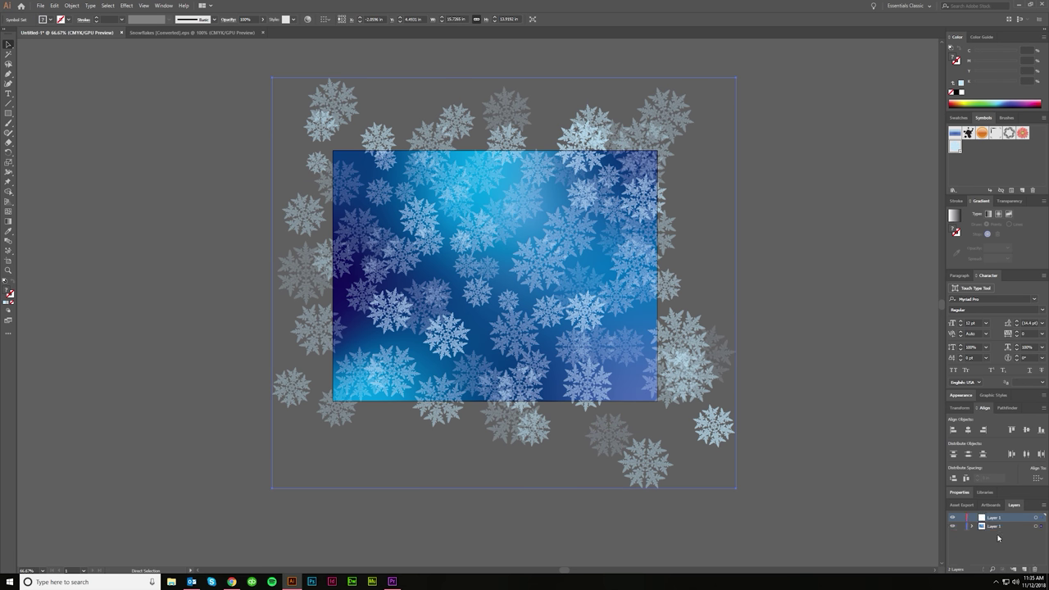
Step: Cut the snowflake symbol set from Layer 1 and paste it in front, in the same place, on Layer 2
{"action": "left_click", "coordinate": [994, 526]}
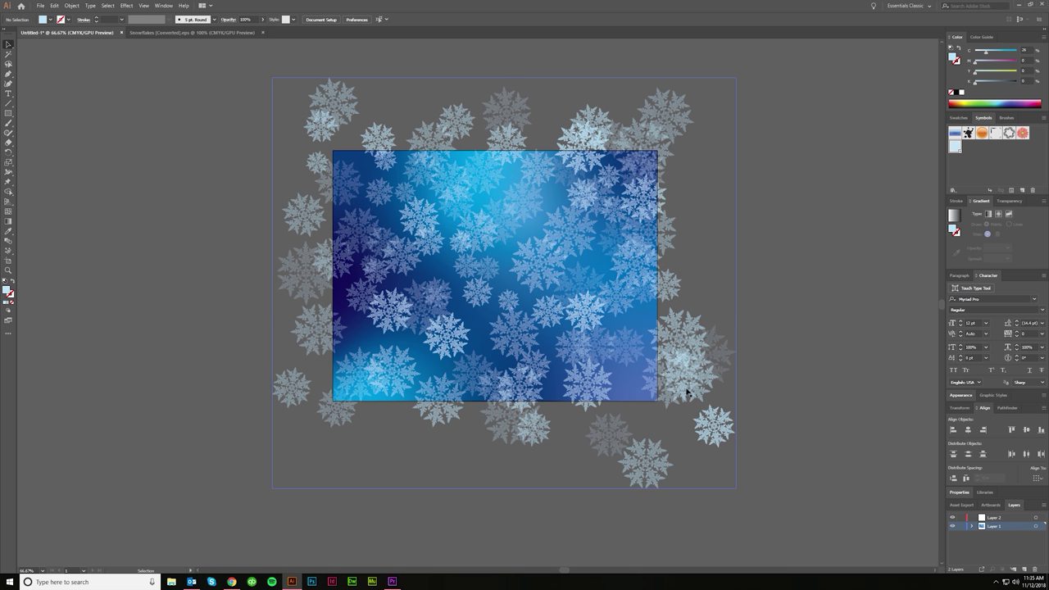
{"action": "left_click_drag", "start_coordinate": [687, 388], "coordinate": [755, 300]}
{"action": "key", "text": "ctrl+z"}
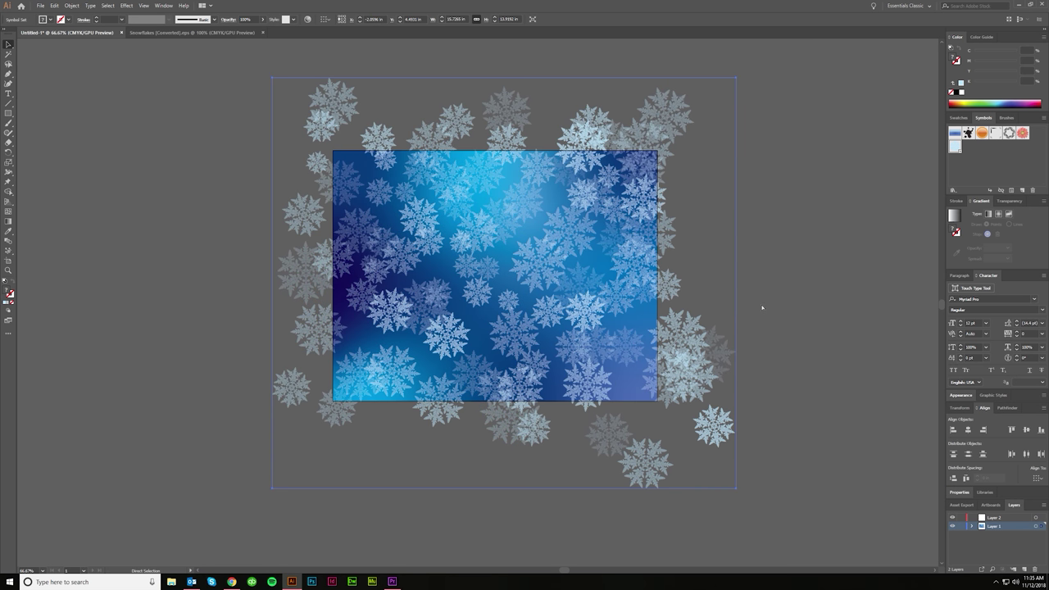
{"action": "key", "text": "ctrl+x"}
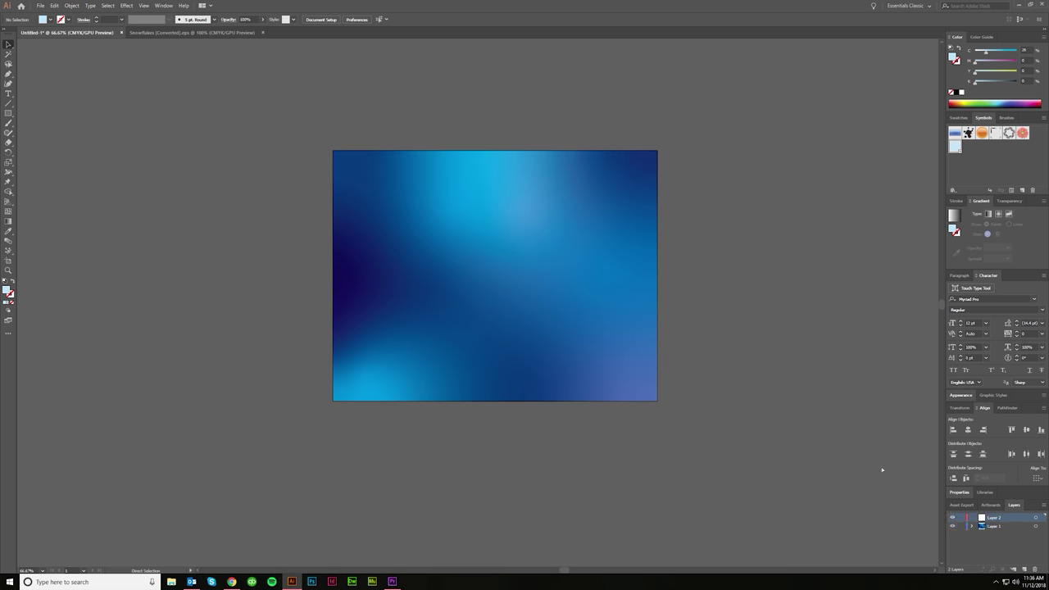
{"action": "key", "text": "ctrl+f"}
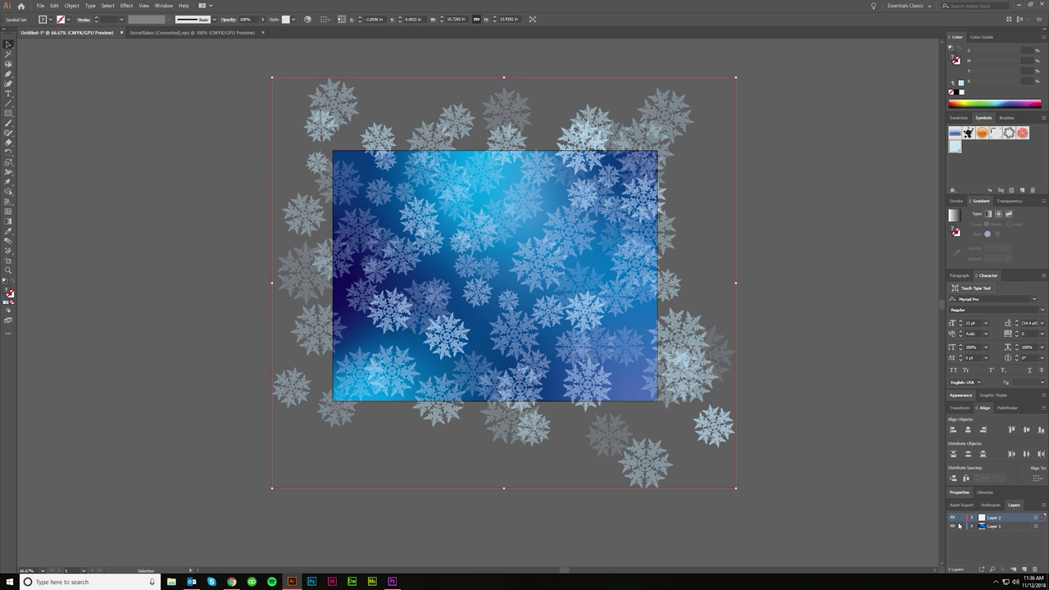
Step: Lock the background and snowflake layers and add a new empty layer above them
{"action": "left_click", "coordinate": [996, 527]}
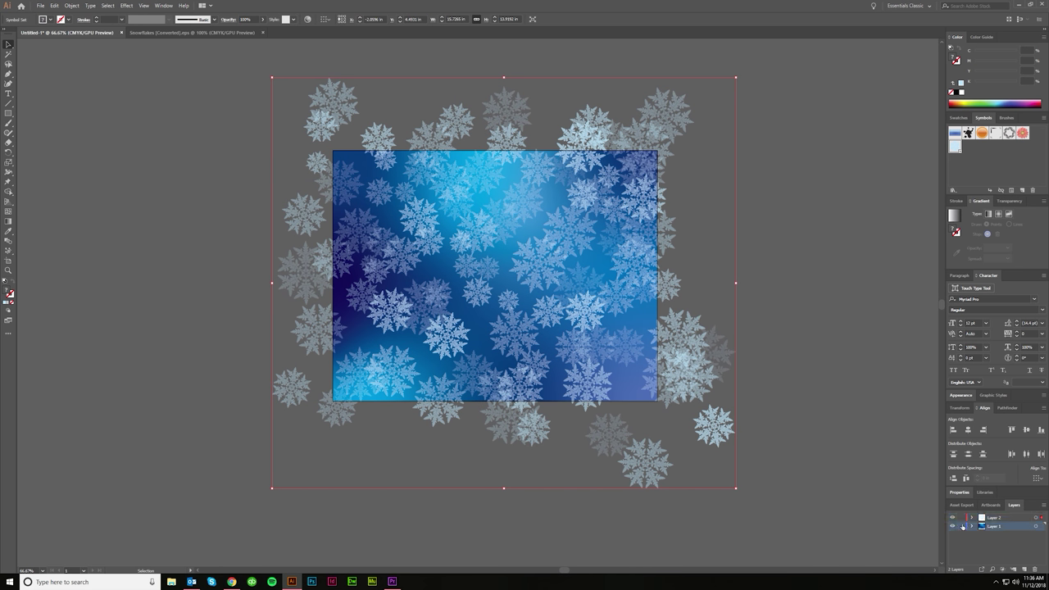
{"action": "left_click", "coordinate": [963, 518]}
{"action": "left_click", "coordinate": [1005, 518]}
{"action": "left_click", "coordinate": [1023, 569]}
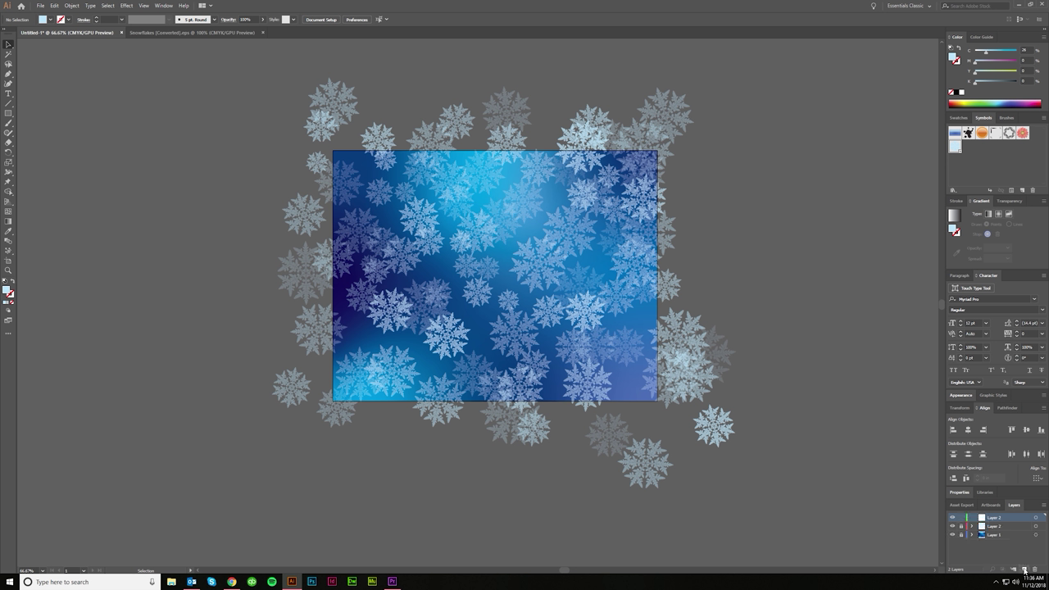
Step: Rename the snowflake layer as "snowflakes" and the new empty top layer as "circles"
{"action": "double_click", "coordinate": [993, 527]}
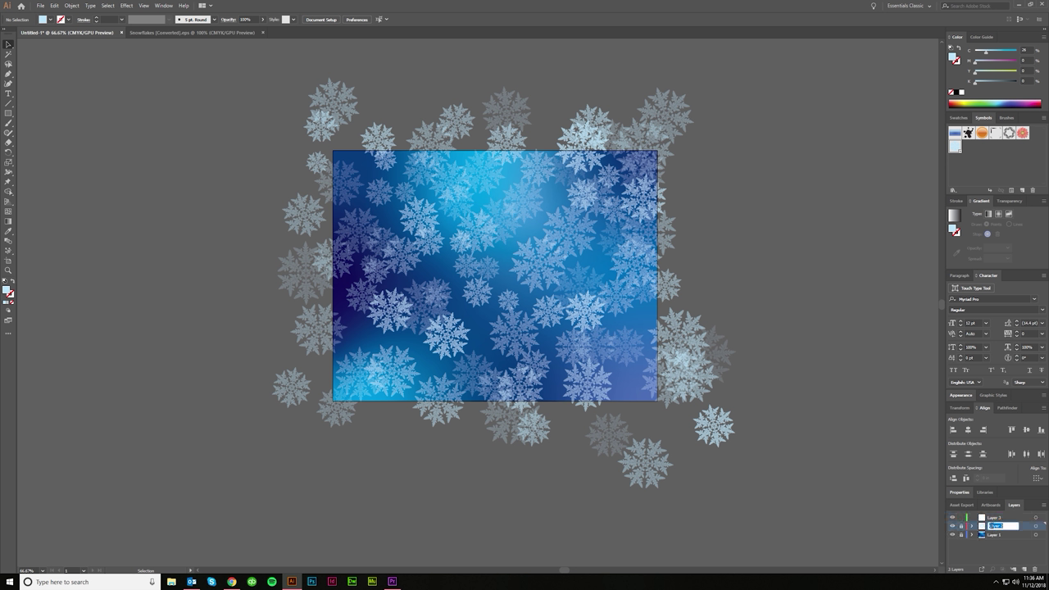
{"action": "type", "text": "snowflakes"}
{"action": "key", "text": "Return"}
{"action": "double_click", "coordinate": [994, 528]}
{"action": "double_click", "coordinate": [994, 518]}
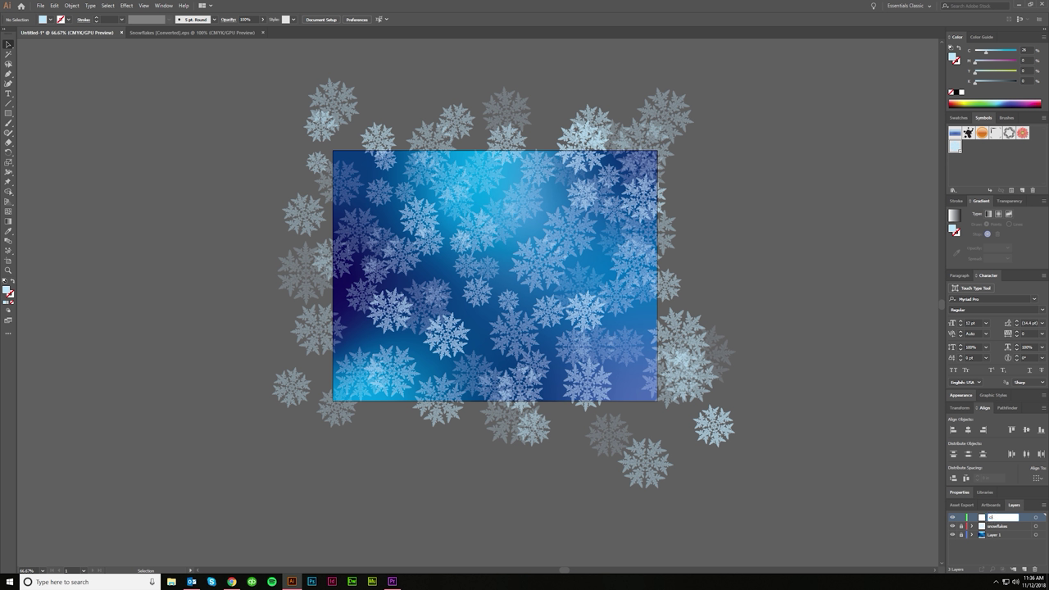
{"action": "type", "text": "circle"}
{"action": "key", "text": "Return"}
Step: Draw a circle about 0.69 in wide on the artboard's upper left and set its fill's cyan value to 15%
{"action": "left_click_drag", "start_coordinate": [9, 113], "coordinate": [33, 132]}
{"action": "left_click_drag", "start_coordinate": [371, 212], "coordinate": [392, 233]}
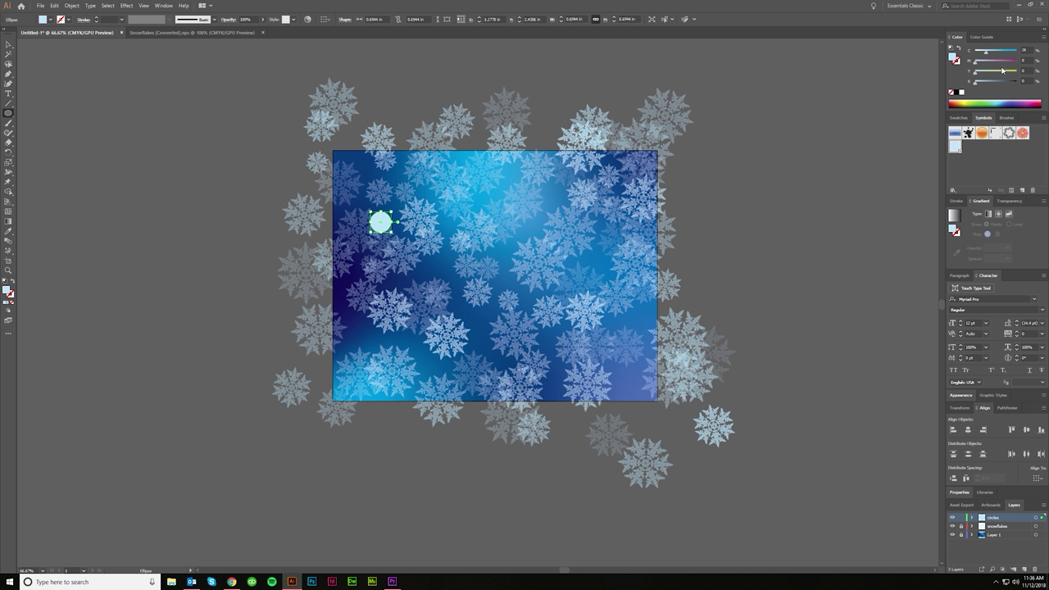
{"action": "left_click_drag", "start_coordinate": [1030, 50], "coordinate": [1001, 61]}
{"action": "type", "text": "15"}
{"action": "key", "text": "Tab"}
{"action": "left_click", "coordinate": [457, 201]}
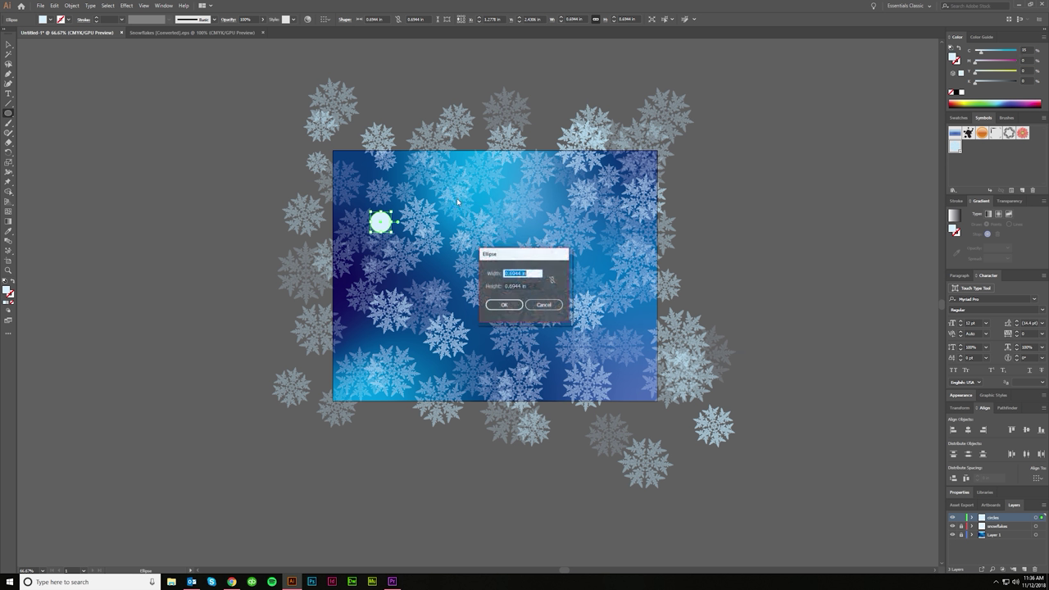
{"action": "left_click", "coordinate": [546, 306]}
Step: Make the circle a dynamic movie-clip symbol named "circle"
{"action": "left_click", "coordinate": [9, 48]}
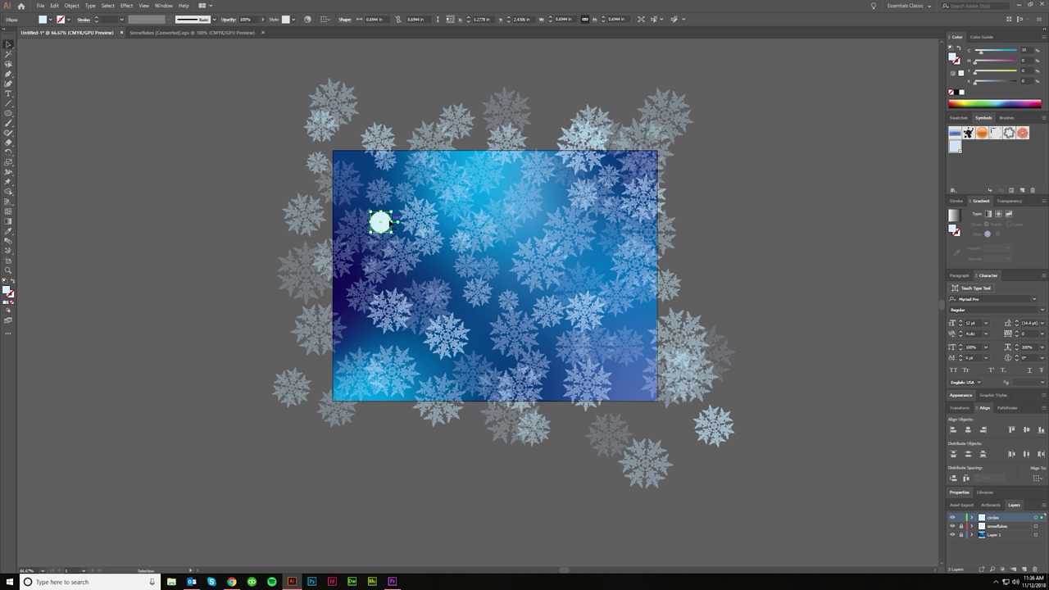
{"action": "left_click_drag", "start_coordinate": [385, 222], "coordinate": [992, 154]}
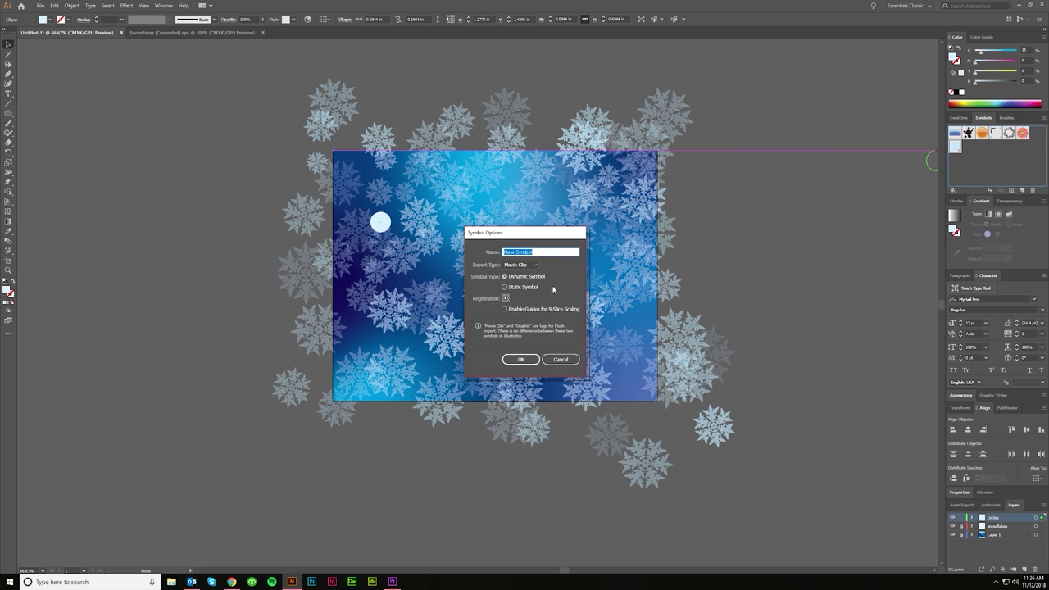
{"action": "type", "text": "circles"}
{"action": "key", "text": "Return"}
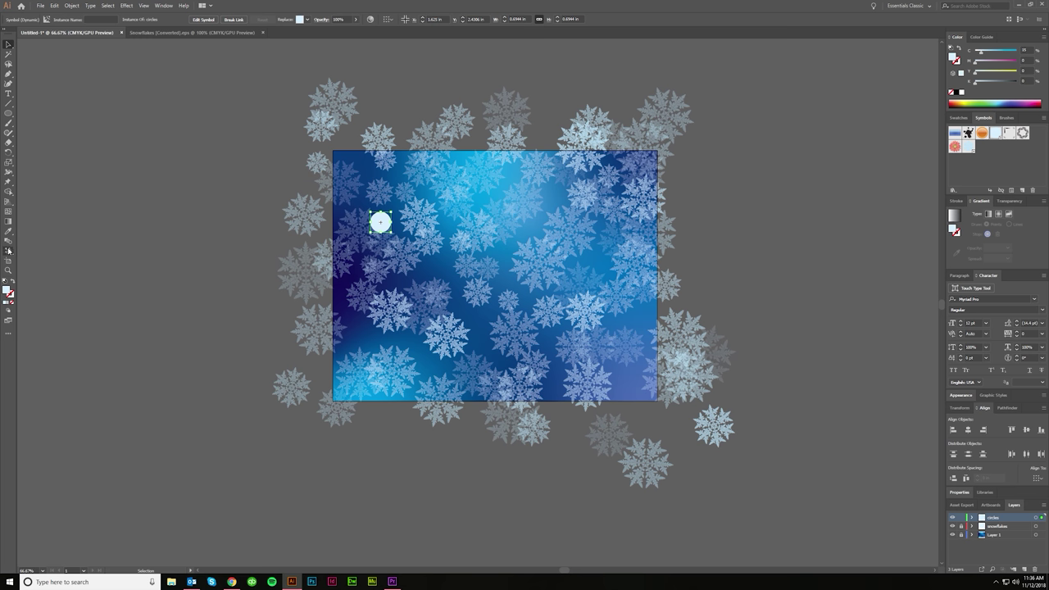
Step: Spray circle symbols across the whole artboard and slightly over its edges with the Symbol Sprayer
{"action": "left_click_drag", "start_coordinate": [8, 251], "coordinate": [43, 253]}
{"action": "left_click", "coordinate": [355, 182]}
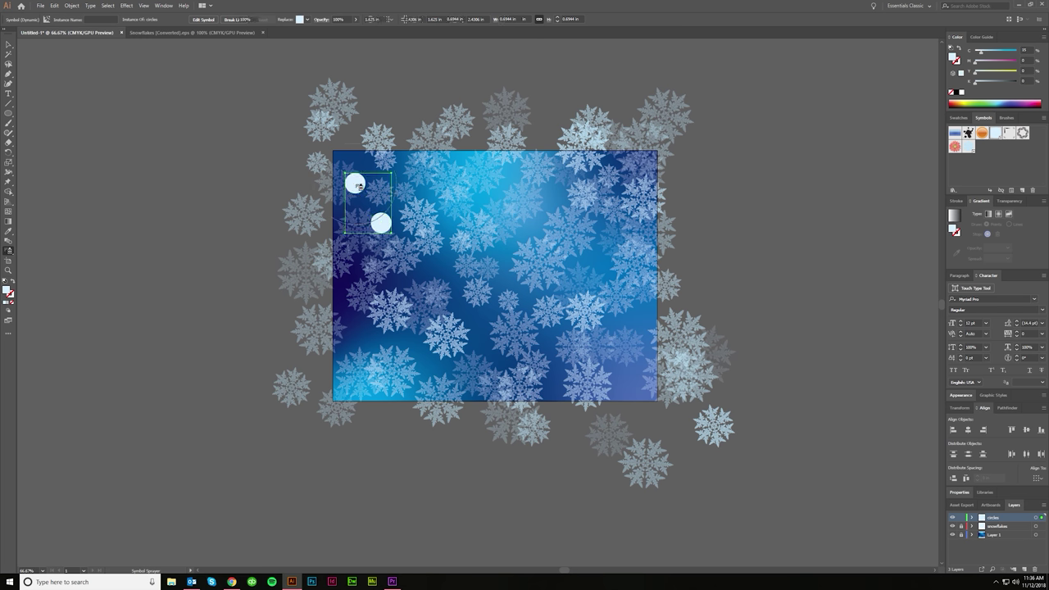
{"action": "left_click", "coordinate": [387, 197]}
{"action": "left_click", "coordinate": [362, 216]}
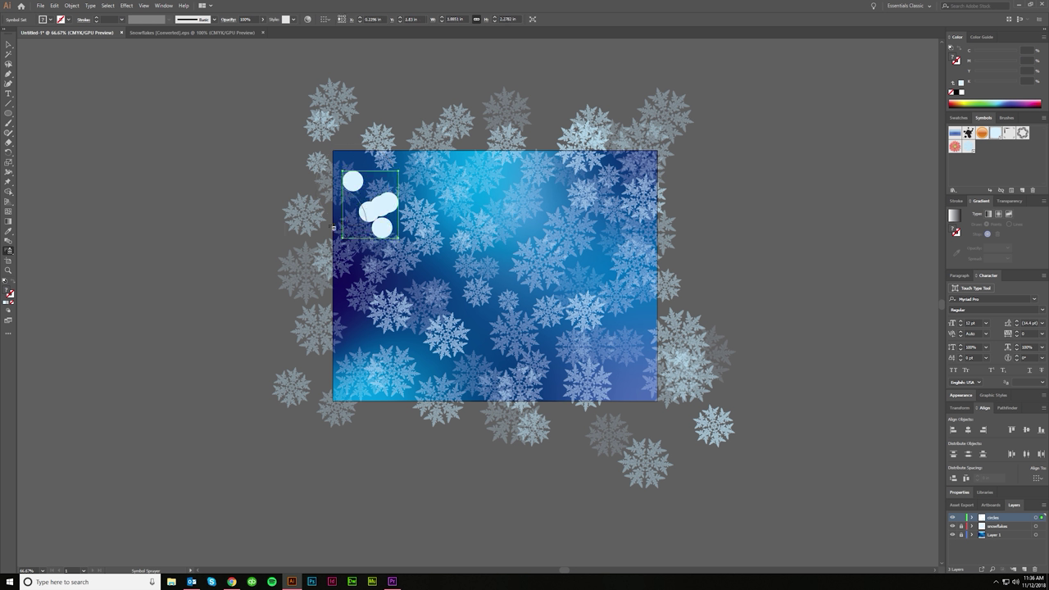
{"action": "left_click", "coordinate": [338, 200]}
{"action": "left_click", "coordinate": [340, 179]}
{"action": "mouse_move", "coordinate": [341, 215]}
{"action": "left_mouse_down"}
{"action": "mouse_move", "coordinate": [364, 278]}
{"action": "mouse_move", "coordinate": [348, 328]}
{"action": "mouse_move", "coordinate": [394, 351]}
{"action": "mouse_move", "coordinate": [367, 323]}
{"action": "left_mouse_up"}
{"action": "mouse_move", "coordinate": [519, 244]}
{"action": "left_mouse_down"}
{"action": "mouse_move", "coordinate": [569, 232]}
{"action": "mouse_move", "coordinate": [522, 155]}
{"action": "mouse_move", "coordinate": [646, 174]}
{"action": "mouse_move", "coordinate": [606, 203]}
{"action": "mouse_move", "coordinate": [651, 250]}
{"action": "mouse_move", "coordinate": [603, 271]}
{"action": "mouse_move", "coordinate": [661, 300]}
{"action": "mouse_move", "coordinate": [634, 309]}
{"action": "mouse_move", "coordinate": [579, 284]}
{"action": "mouse_move", "coordinate": [651, 289]}
{"action": "mouse_move", "coordinate": [657, 347]}
{"action": "mouse_move", "coordinate": [617, 398]}
{"action": "mouse_move", "coordinate": [553, 352]}
{"action": "mouse_move", "coordinate": [519, 350]}
{"action": "mouse_move", "coordinate": [492, 394]}
{"action": "mouse_move", "coordinate": [472, 400]}
{"action": "mouse_move", "coordinate": [470, 324]}
{"action": "mouse_move", "coordinate": [438, 278]}
{"action": "mouse_move", "coordinate": [443, 233]}
{"action": "left_mouse_up"}
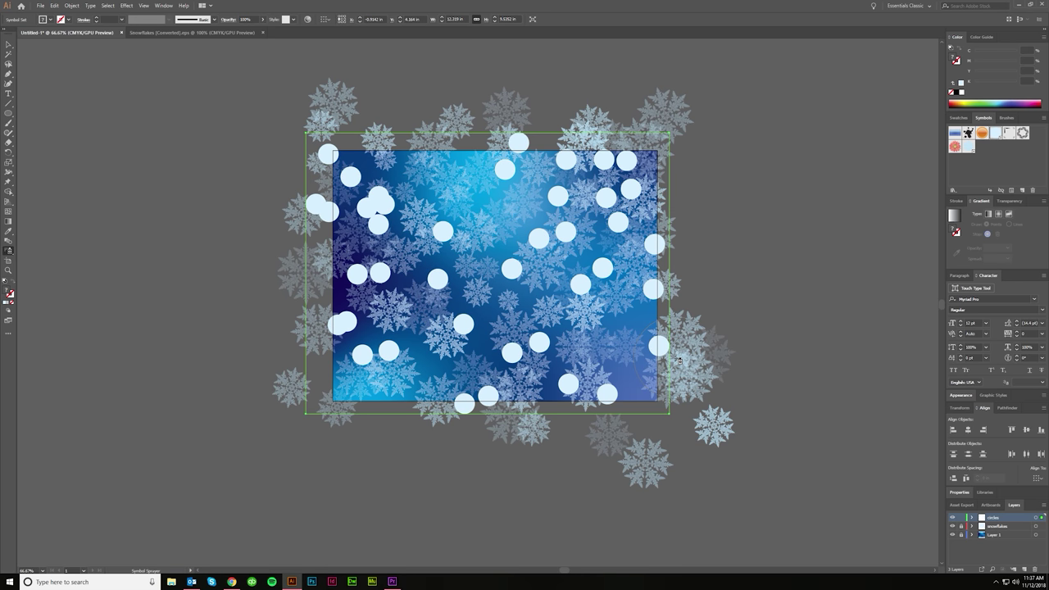
Step: Vary the sizes of the sprayed circles across the artboard with the Symbol Sizer, mostly shrinking them
{"action": "left_click", "coordinate": [8, 252]}
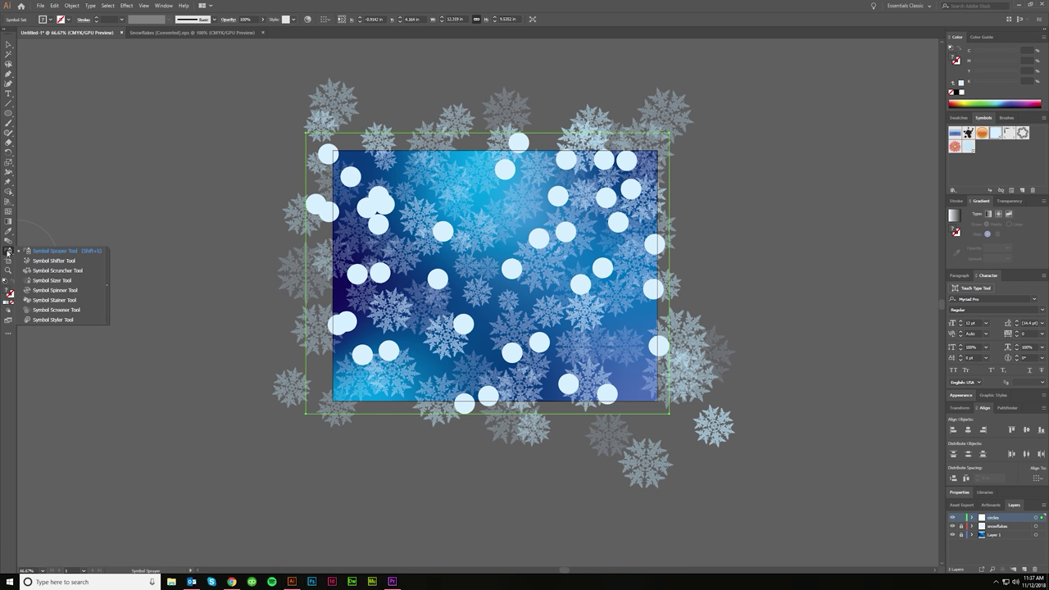
{"action": "left_click", "coordinate": [52, 280]}
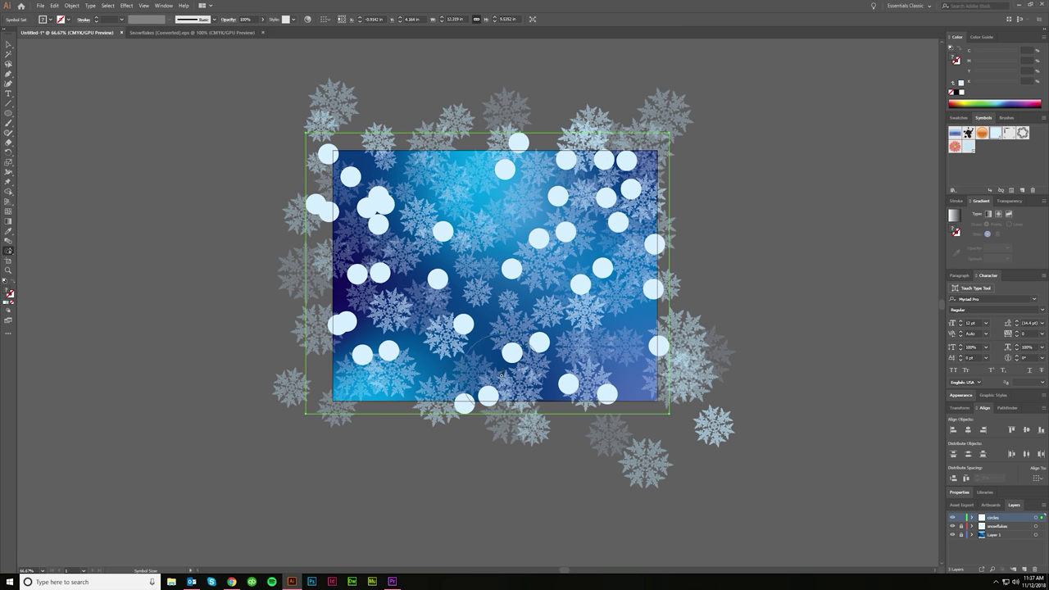
{"action": "left_click", "coordinate": [465, 400], "text": "alt"}
{"action": "left_click", "coordinate": [468, 397], "text": "alt"}
{"action": "left_click", "coordinate": [465, 327], "text": "alt"}
{"action": "left_click", "coordinate": [568, 385], "text": "alt"}
{"action": "left_click", "coordinate": [605, 391], "text": "alt"}
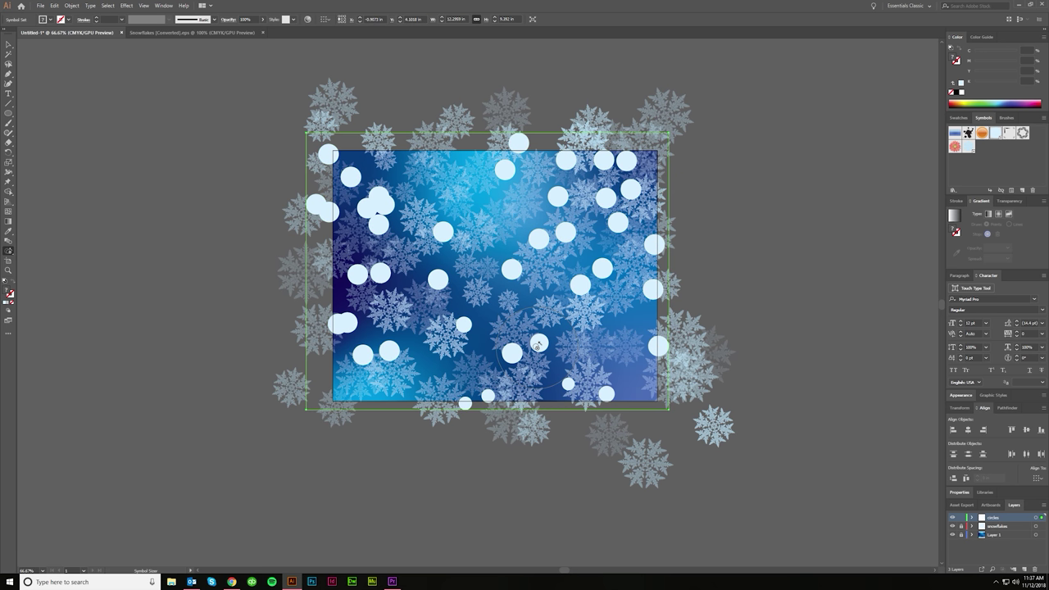
{"action": "left_click", "coordinate": [376, 227], "text": "alt"}
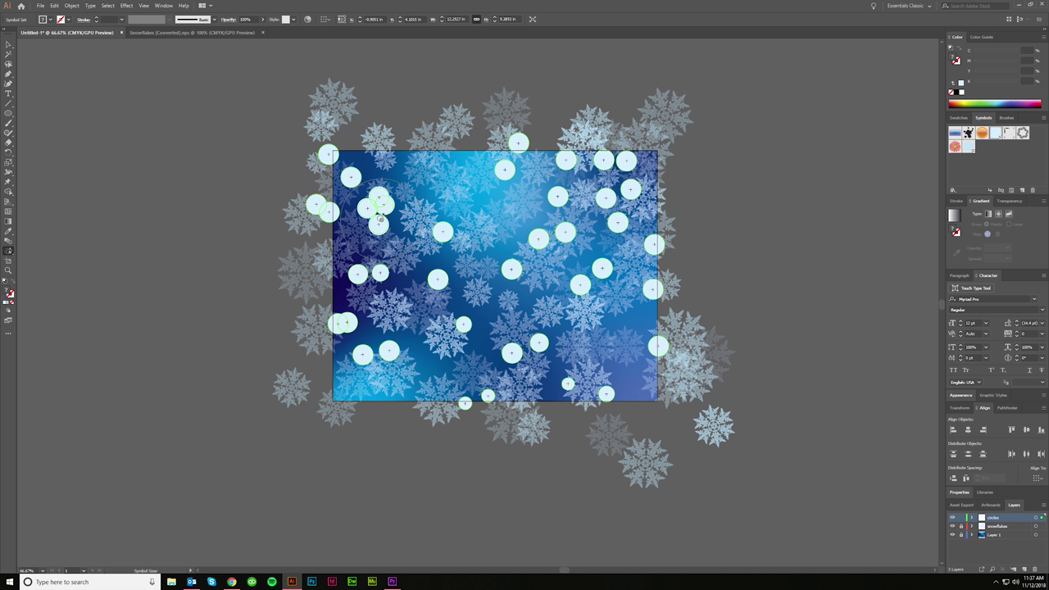
{"action": "left_click", "coordinate": [510, 156], "text": "alt"}
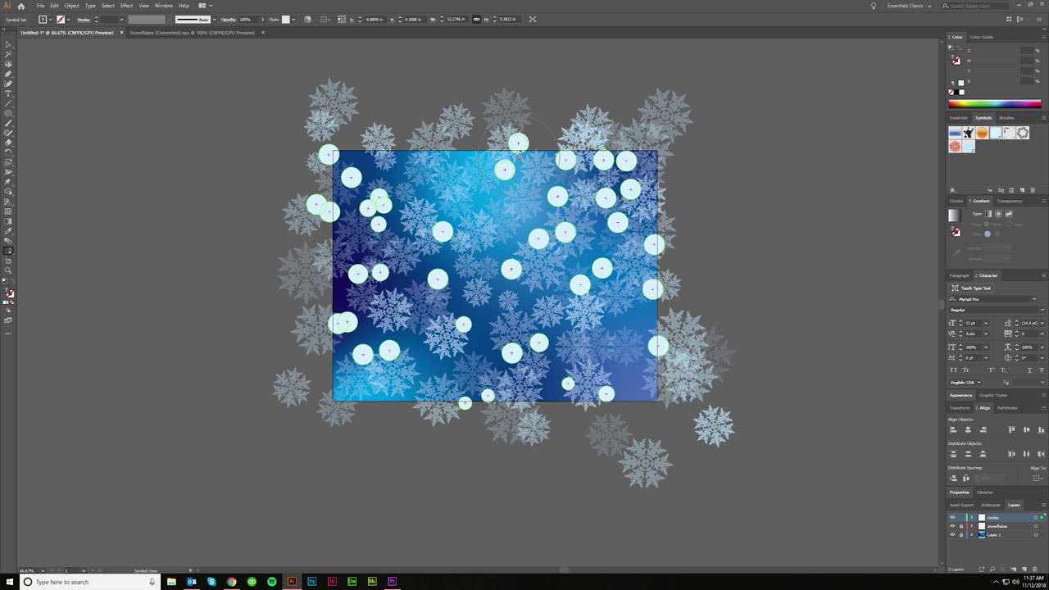
{"action": "left_click", "coordinate": [535, 243], "text": "alt"}
{"action": "left_click", "coordinate": [587, 278], "text": "alt"}
{"action": "left_click", "coordinate": [644, 298], "text": "alt"}
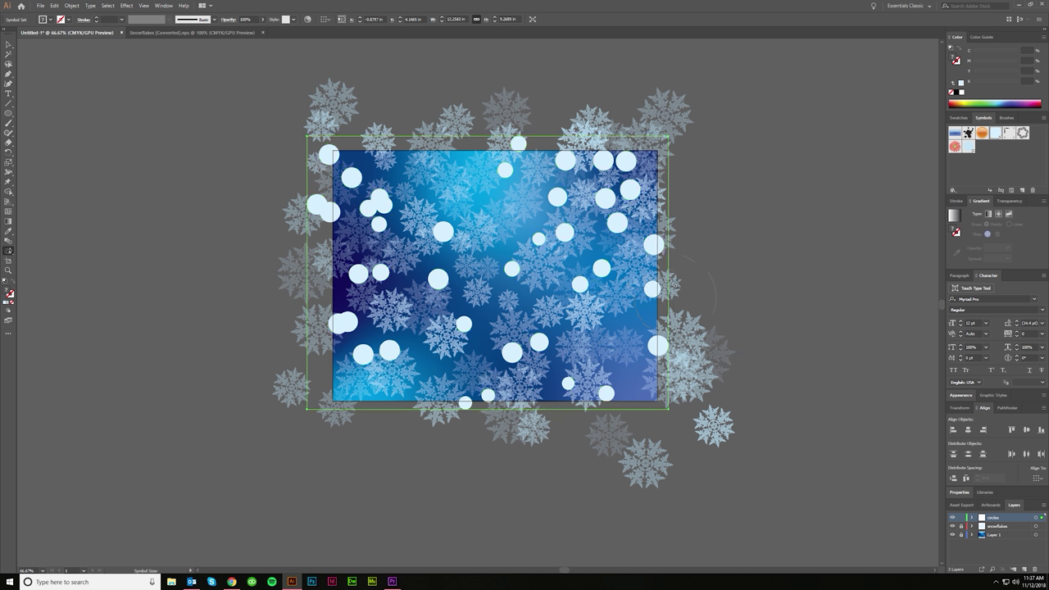
{"action": "left_click", "coordinate": [645, 248], "text": "alt"}
{"action": "left_click", "coordinate": [372, 335], "text": "alt"}
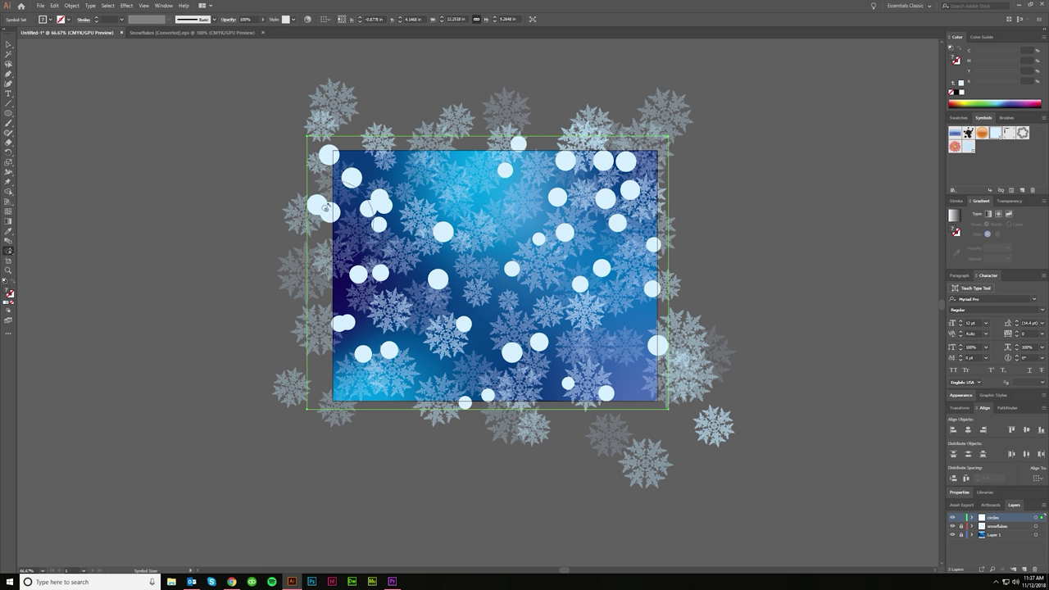
{"action": "left_click", "coordinate": [397, 258], "text": "alt"}
{"action": "left_click", "coordinate": [485, 359], "text": "alt"}
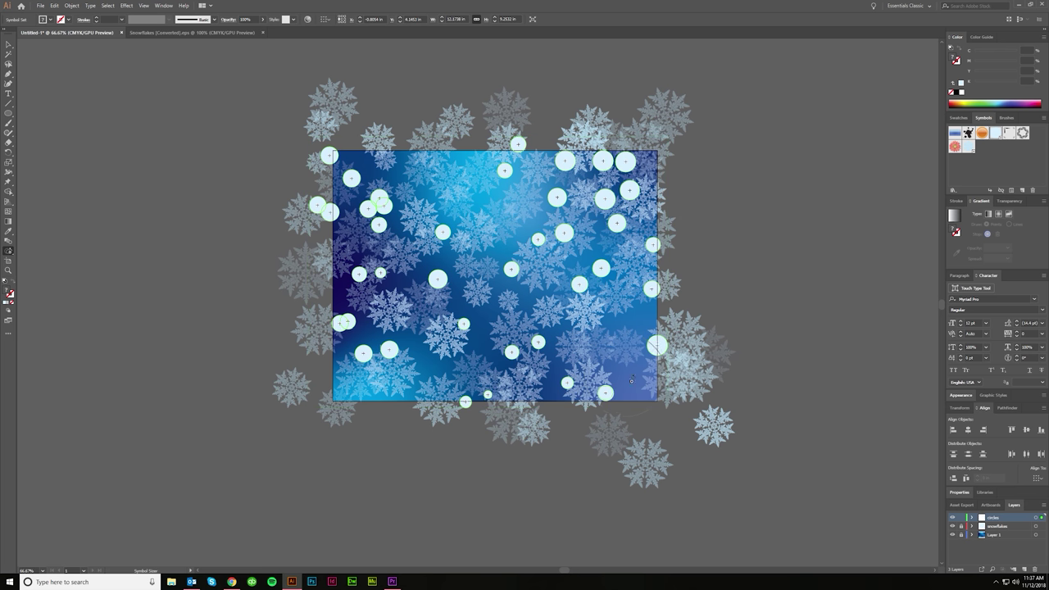
{"action": "left_click_drag", "start_coordinate": [341, 227], "coordinate": [340, 227]}
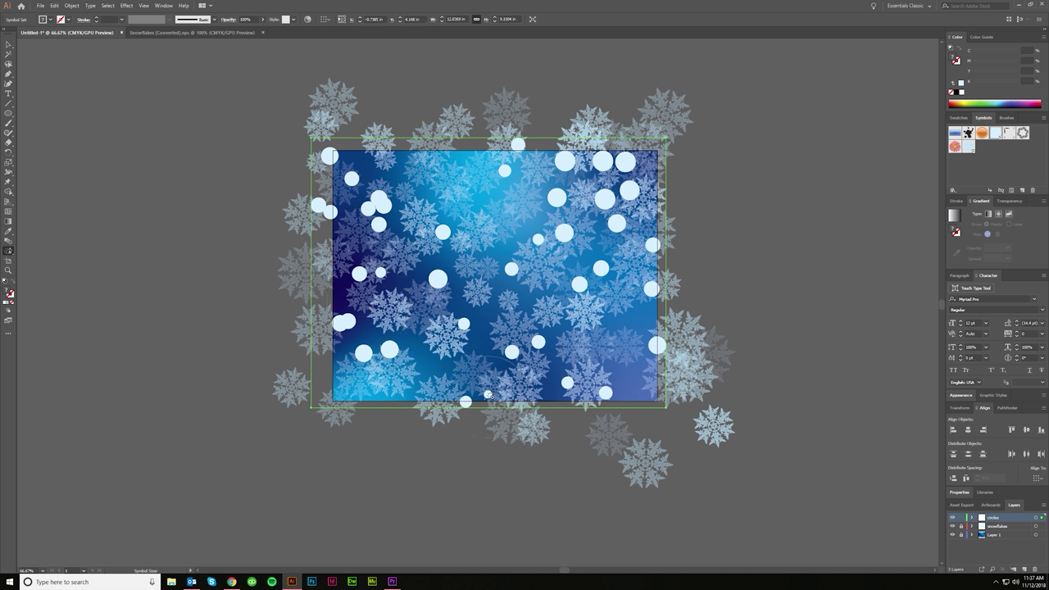
{"action": "left_click_drag", "start_coordinate": [599, 110], "coordinate": [599, 111]}
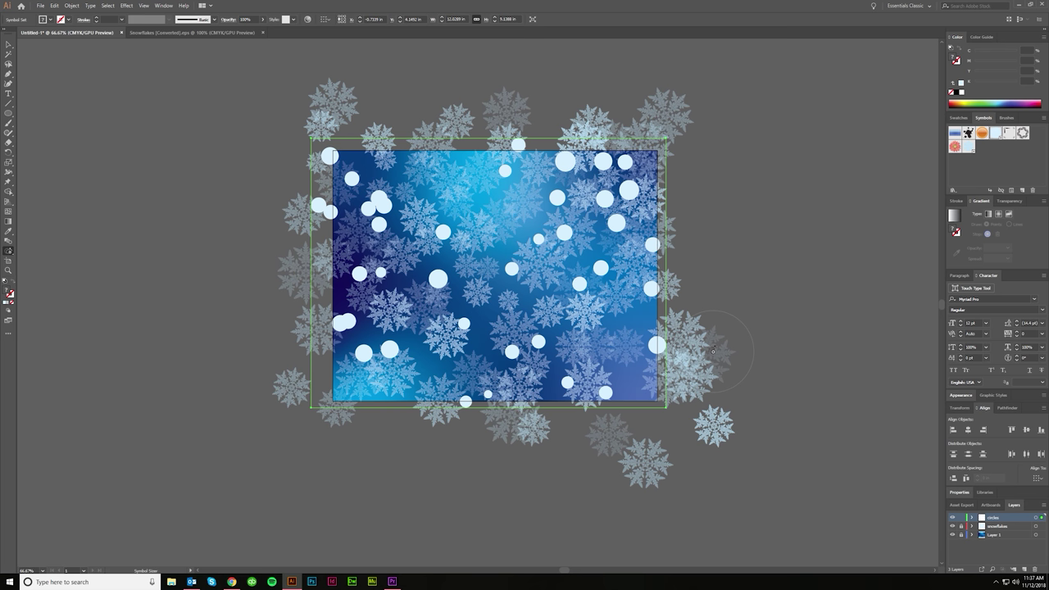
Step: Fade some circles at the artboard's left, centre and right with the Symbol Screener for varied transparency
{"action": "left_click", "coordinate": [8, 254]}
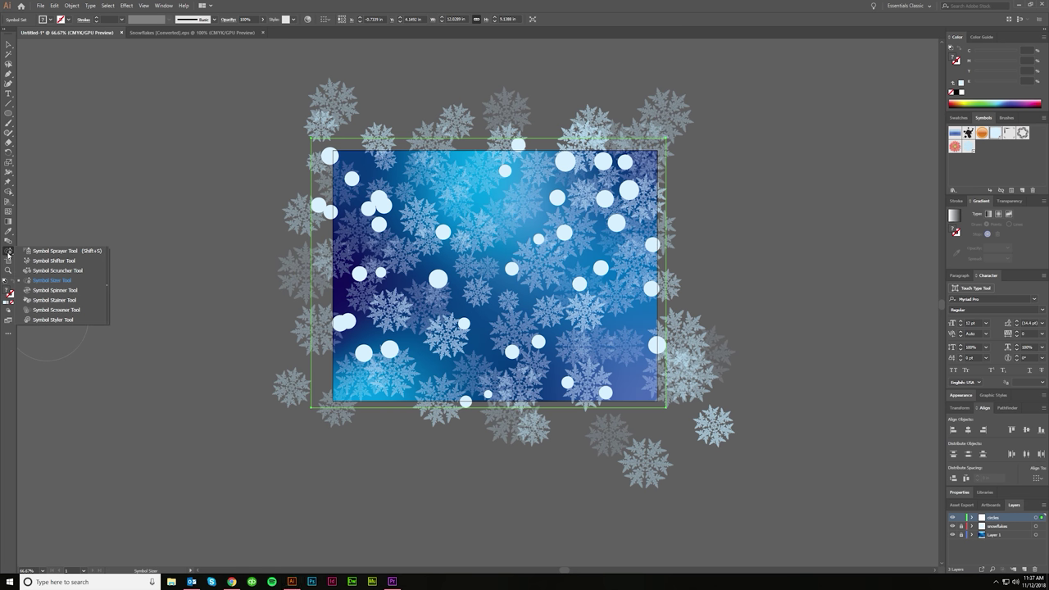
{"action": "left_click", "coordinate": [52, 301]}
{"action": "left_click_drag", "start_coordinate": [9, 251], "coordinate": [49, 311]}
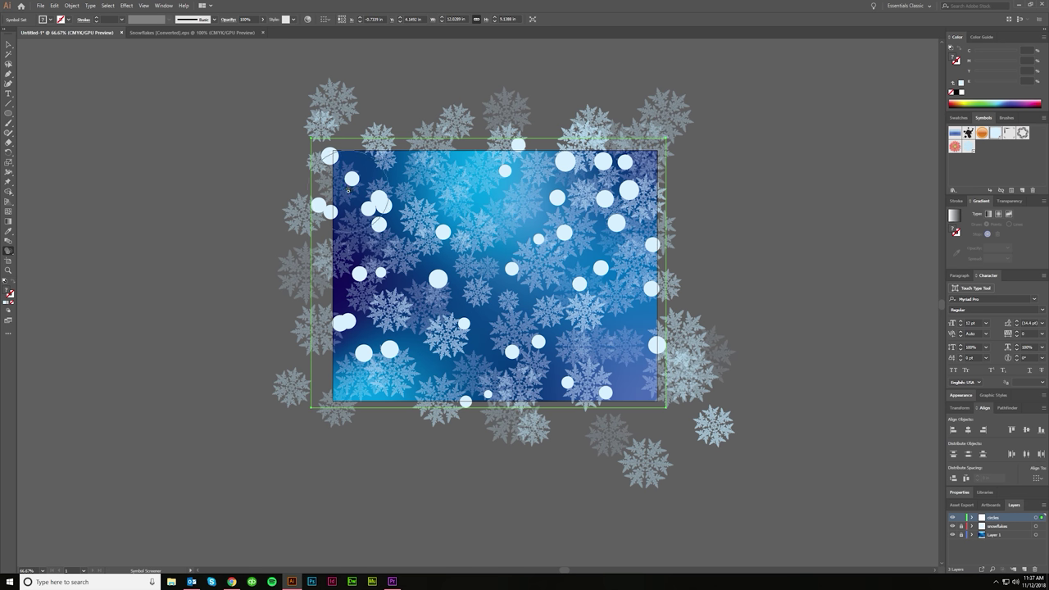
{"action": "left_click", "coordinate": [349, 191]}
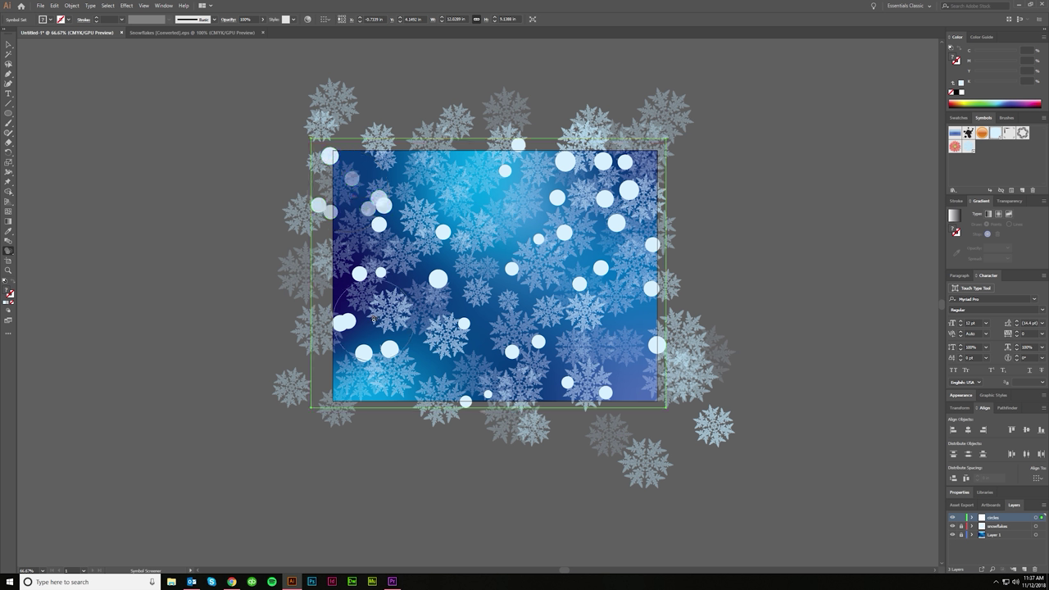
{"action": "left_click", "coordinate": [364, 330]}
{"action": "left_click_drag", "start_coordinate": [447, 299], "coordinate": [443, 254]}
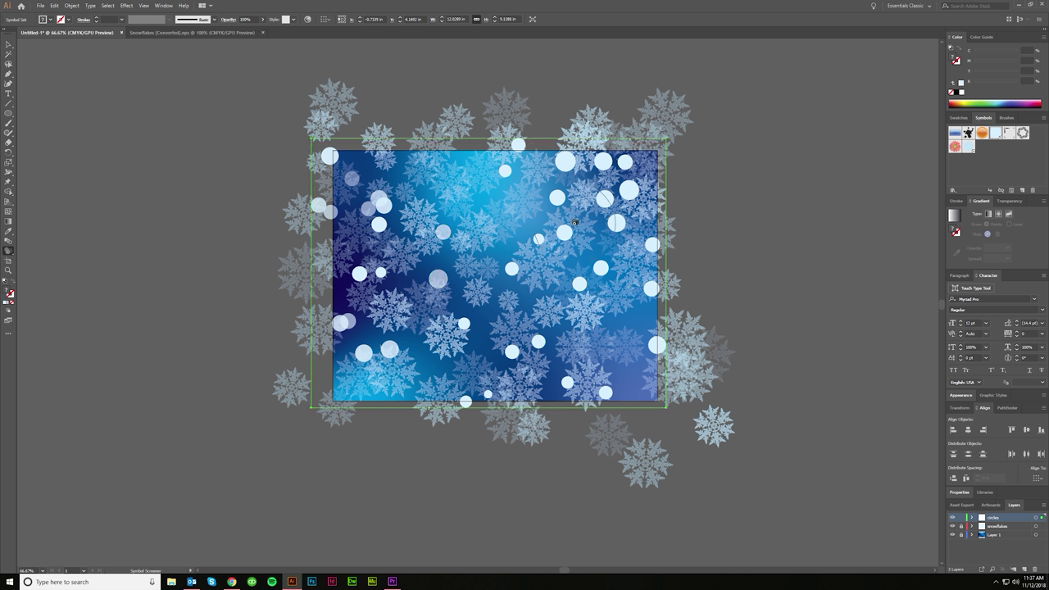
{"action": "mouse_move", "coordinate": [551, 228]}
{"action": "left_mouse_down"}
{"action": "mouse_move", "coordinate": [607, 157]}
{"action": "mouse_move", "coordinate": [705, 280]}
{"action": "mouse_move", "coordinate": [678, 349]}
{"action": "mouse_move", "coordinate": [632, 311]}
{"action": "mouse_move", "coordinate": [584, 369]}
{"action": "mouse_move", "coordinate": [526, 396]}
{"action": "mouse_move", "coordinate": [522, 370]}
{"action": "mouse_move", "coordinate": [668, 336]}
{"action": "left_mouse_up"}
{"action": "left_click", "coordinate": [585, 369]}
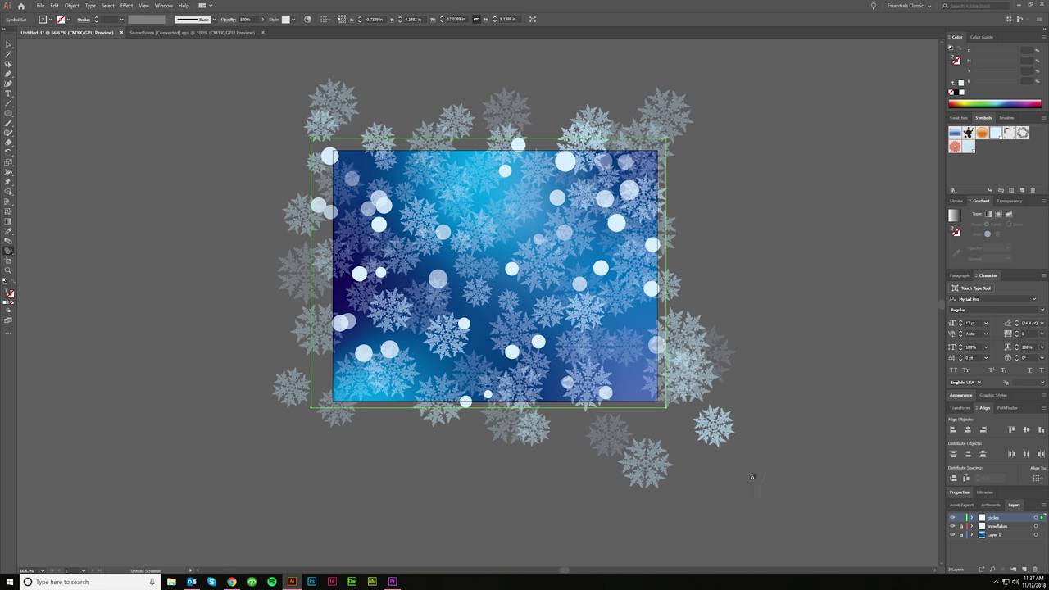
Step: Try moving the circle symbol set to the right and undo the move
{"action": "scroll", "coordinate": [641, 450], "scroll_direction": "down", "scroll_amount": 3}
{"action": "scroll", "coordinate": [608, 439], "scroll_direction": "up", "scroll_amount": 3}
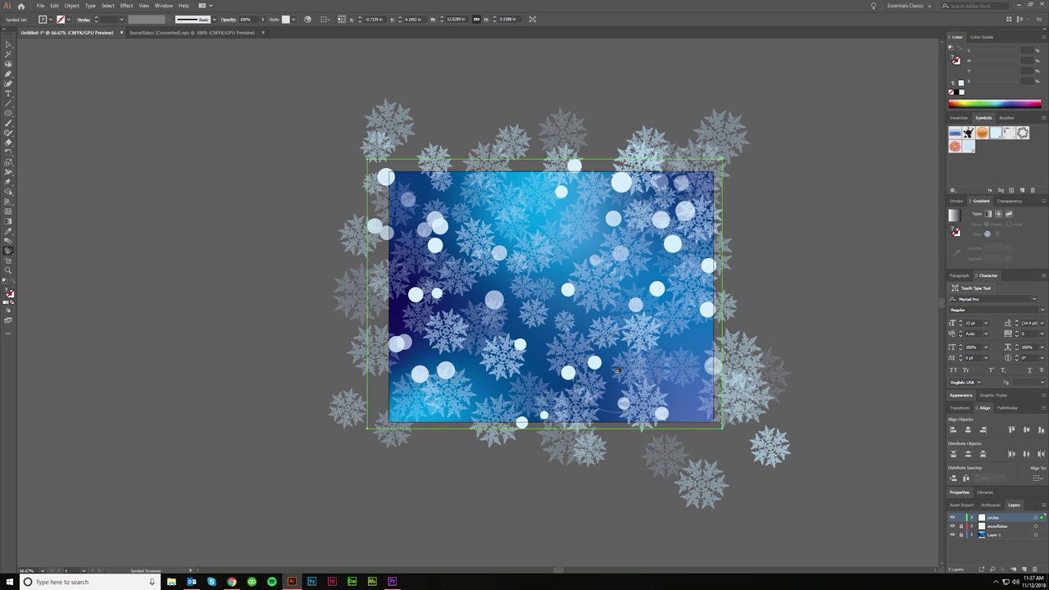
{"action": "key", "text": "v"}
{"action": "left_click_drag", "start_coordinate": [600, 369], "coordinate": [570, 379]}
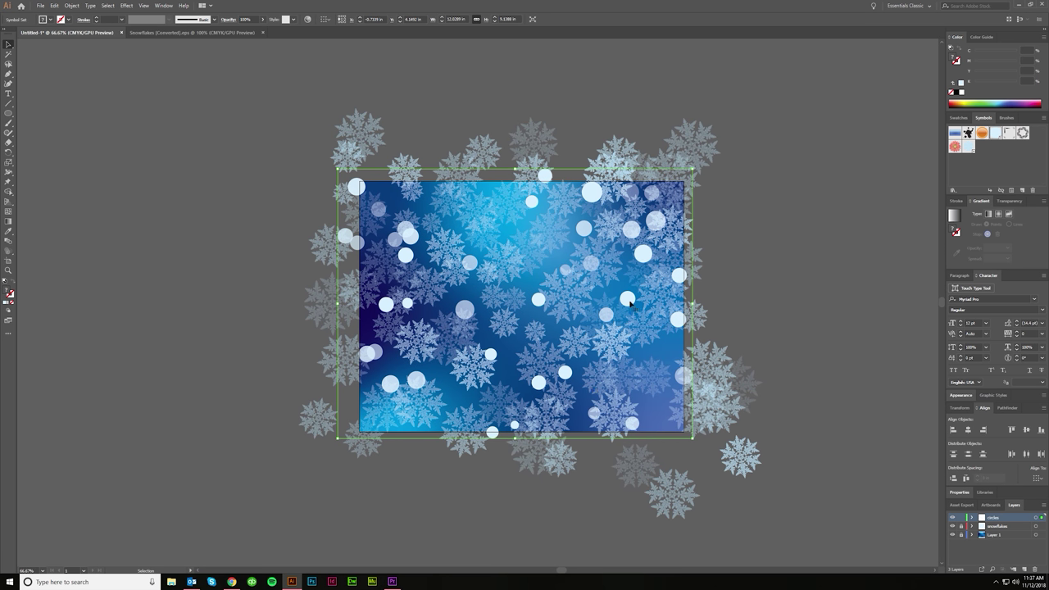
{"action": "left_click", "coordinate": [785, 310]}
{"action": "left_click_drag", "start_coordinate": [678, 278], "coordinate": [754, 278]}
{"action": "key", "text": "ctrl+z"}
Step: Start a Feather effect on the circle symbol set with preview on, trying a 0.1 in radius
{"action": "left_click", "coordinate": [126, 6]}
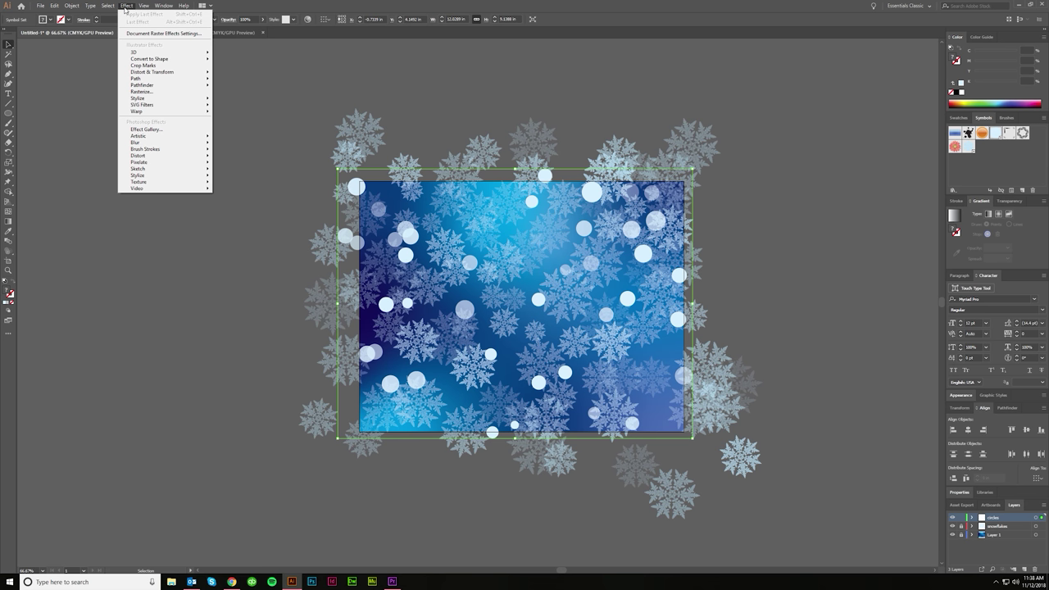
{"action": "mouse_move", "coordinate": [159, 98]}
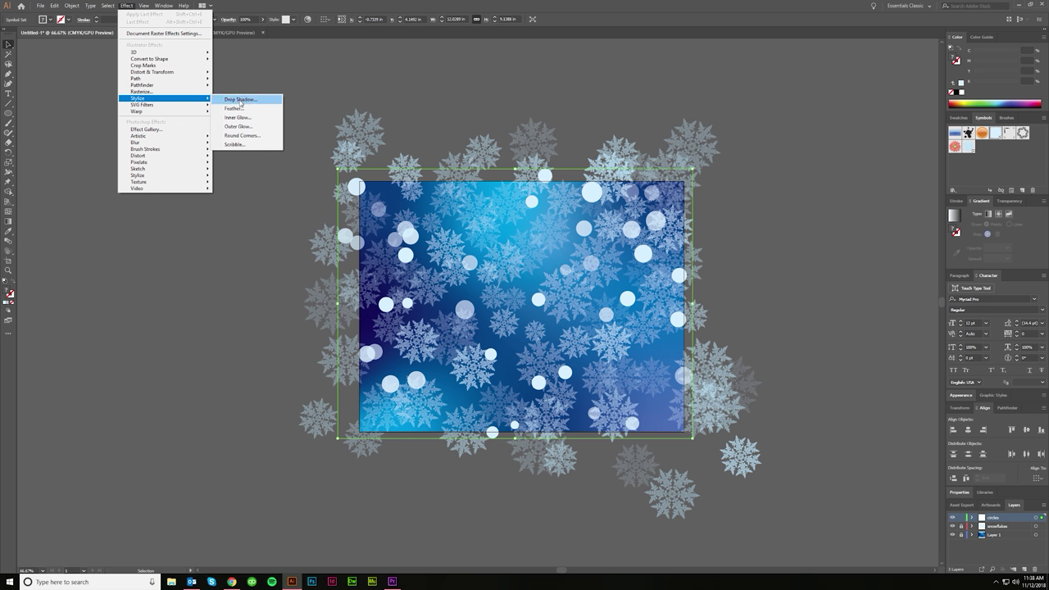
{"action": "left_click", "coordinate": [234, 108]}
{"action": "left_click_drag", "start_coordinate": [513, 259], "coordinate": [795, 132]}
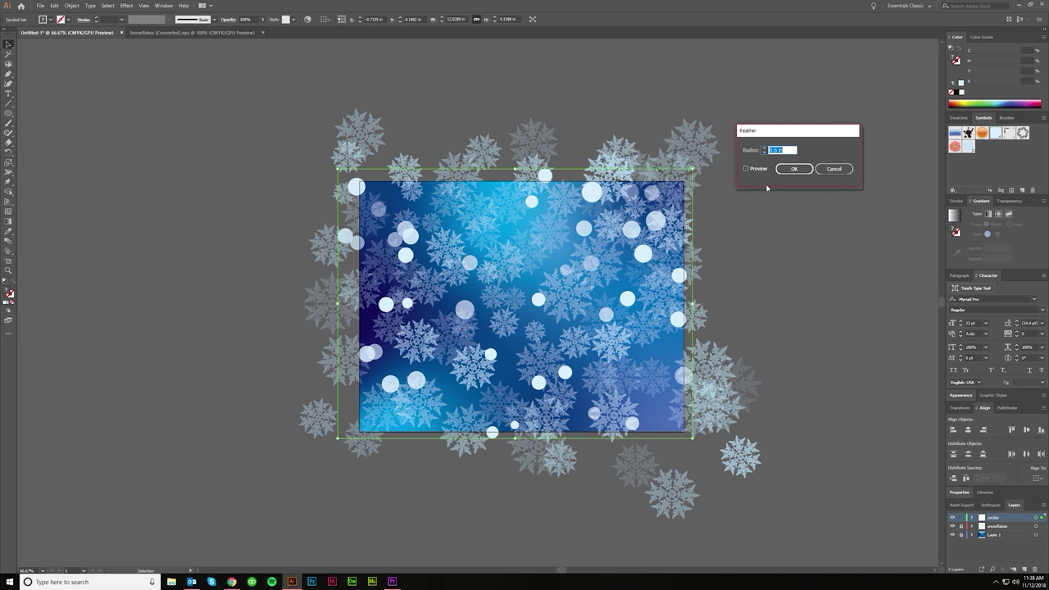
{"action": "left_click", "coordinate": [751, 169]}
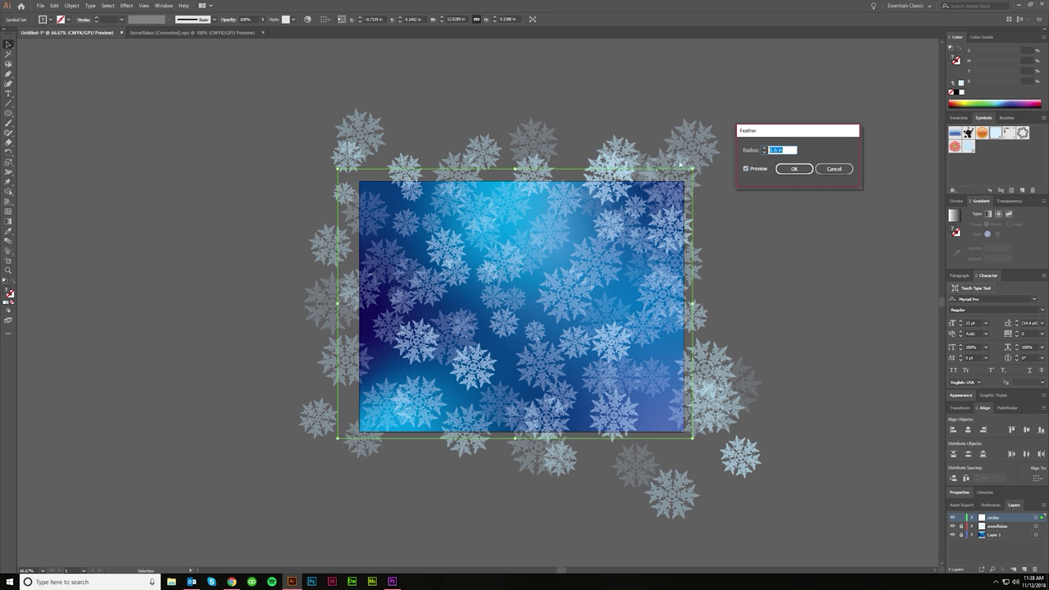
{"action": "type", "text": "0.1"}
{"action": "key", "text": "Tab"}
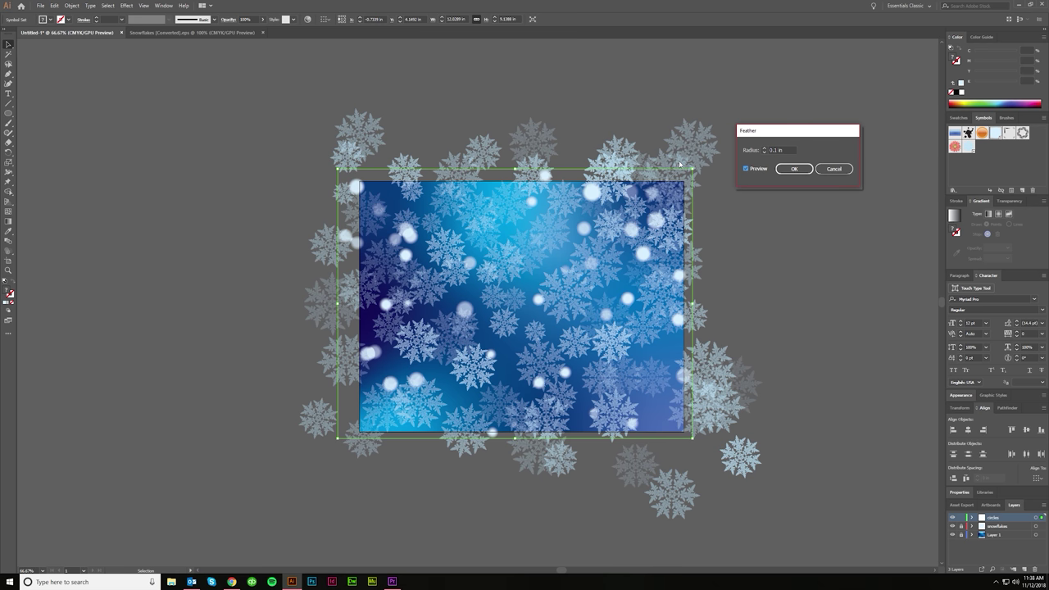
Step: Try a 0.05 in feather radius, apply the effect at 0.075 in and deselect the circles
{"action": "key", "text": "shift+Tab"}
{"action": "type", "text": "0.05"}
{"action": "key", "text": "Tab"}
{"action": "key", "text": "shift+Tab"}
{"action": "type", "text": "1"}
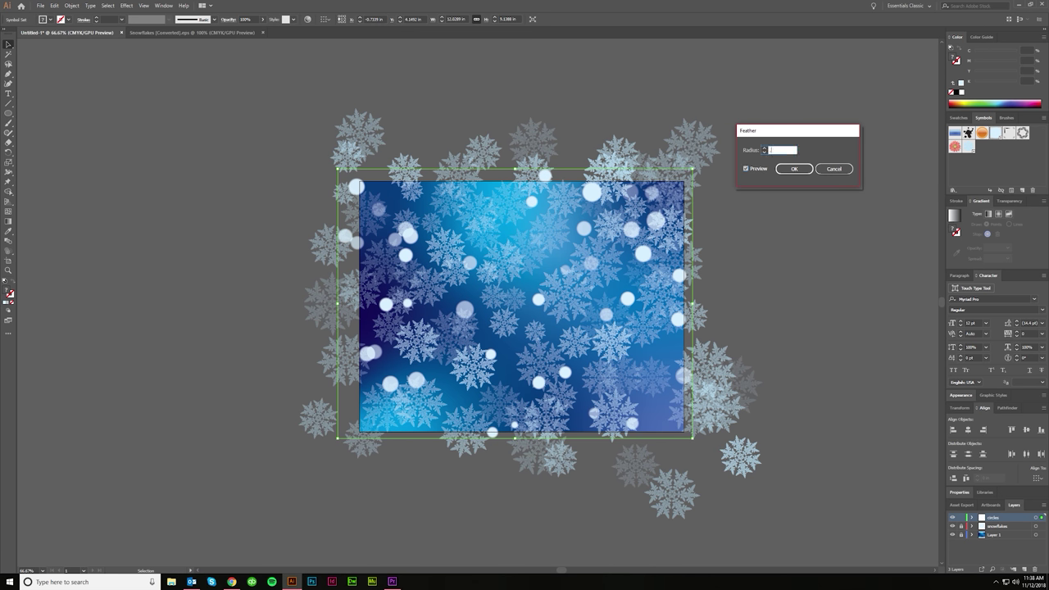
{"action": "type", "text": "075"}
{"action": "key", "text": "Tab"}
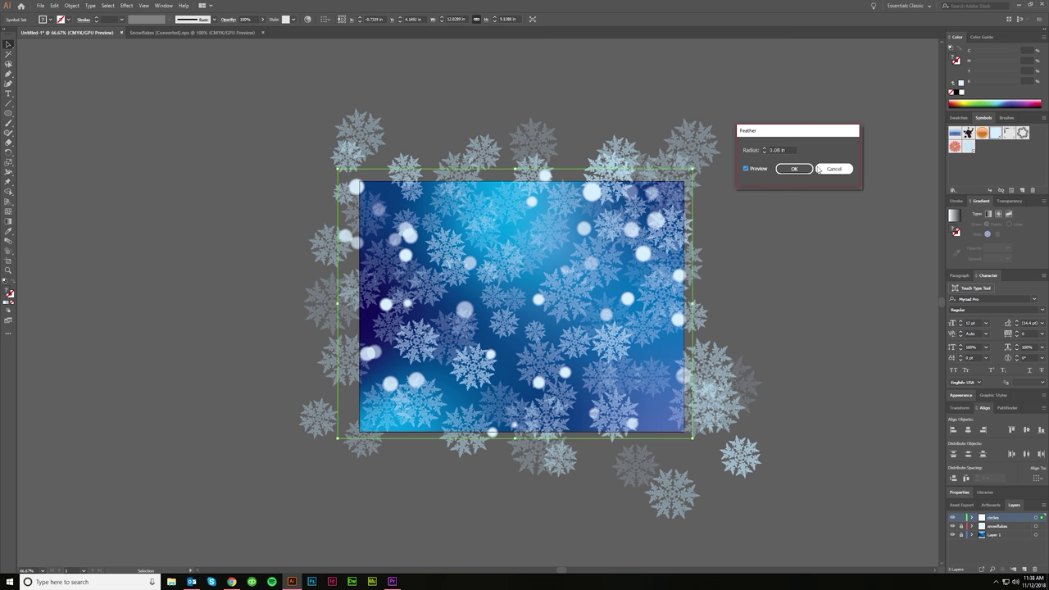
{"action": "key", "text": "Return"}
{"action": "left_click", "coordinate": [711, 312]}
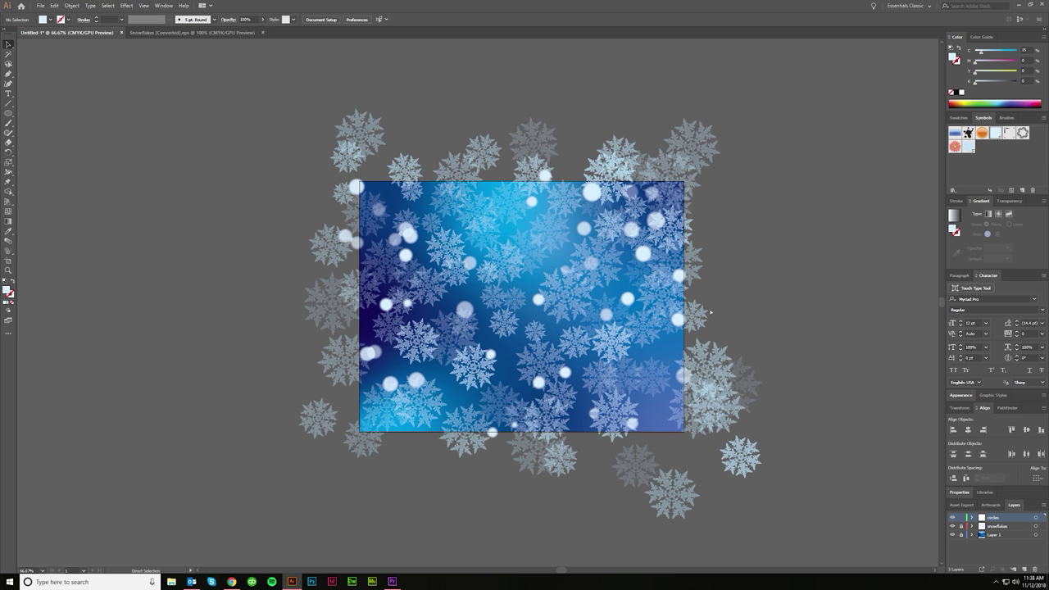
Step: Create a six-sided polygon on the empty canvas beside the artboard and rotate it slightly
{"action": "left_click_drag", "start_coordinate": [9, 113], "coordinate": [47, 143]}
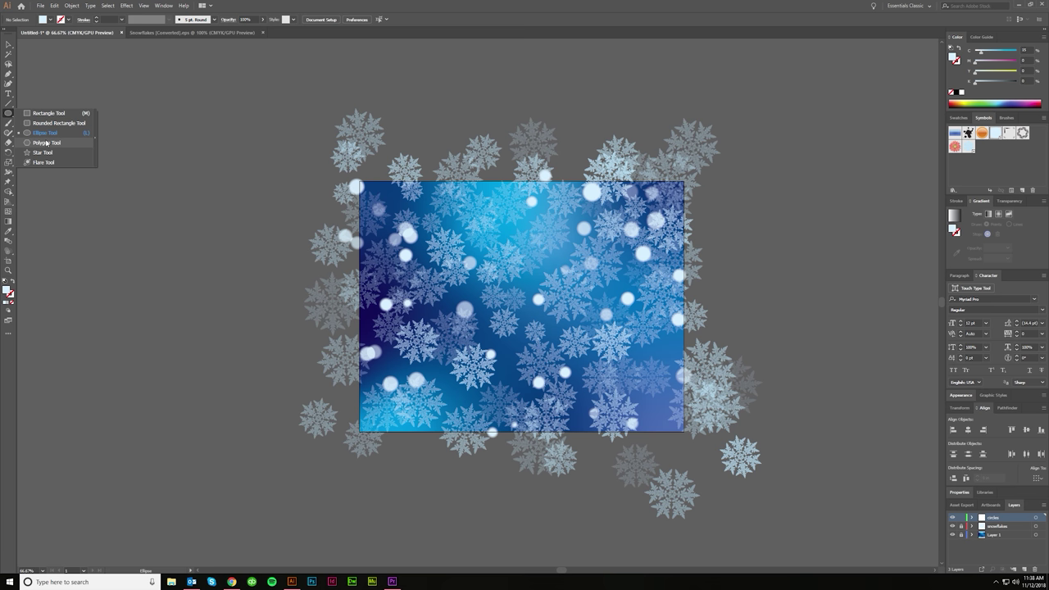
{"action": "left_click_drag", "start_coordinate": [46, 143], "coordinate": [47, 143]}
{"action": "left_click", "coordinate": [325, 300]}
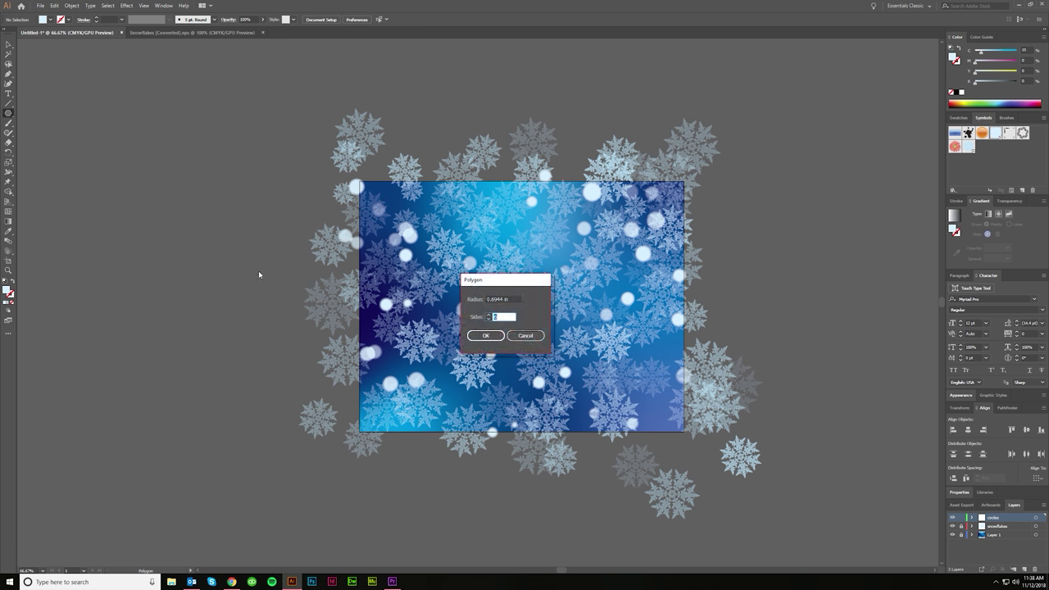
{"action": "left_click", "coordinate": [486, 334]}
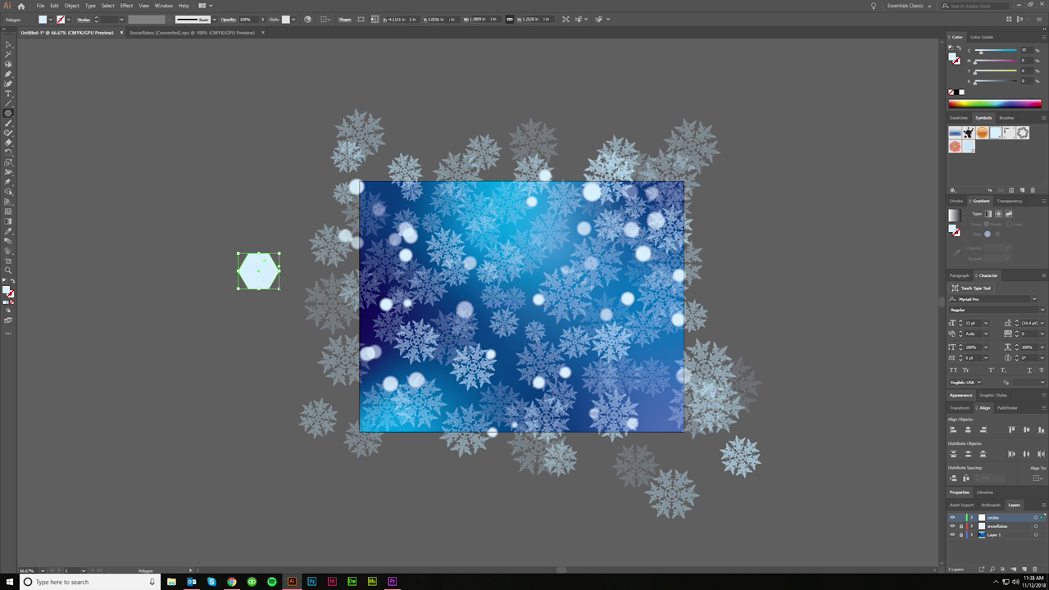
{"action": "key", "text": "v"}
{"action": "left_click_drag", "start_coordinate": [281, 268], "coordinate": [306, 233]}
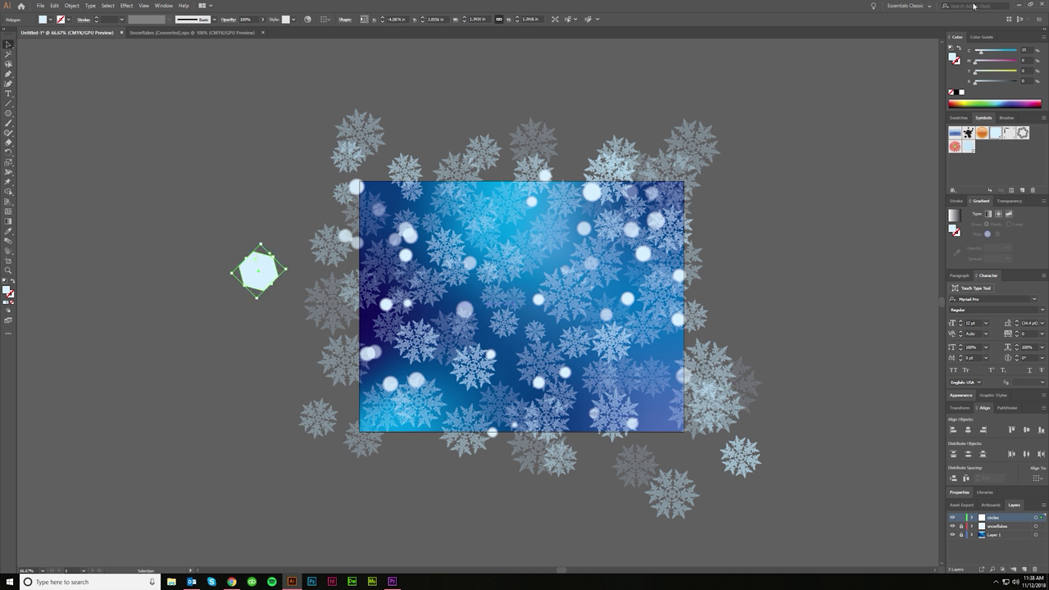
Step: Make the hexagon's fill white by setting its cyan value to 0
{"action": "left_click_drag", "start_coordinate": [1028, 51], "coordinate": [942, 69]}
{"action": "type", "text": "0"}
{"action": "key", "text": "Tab"}
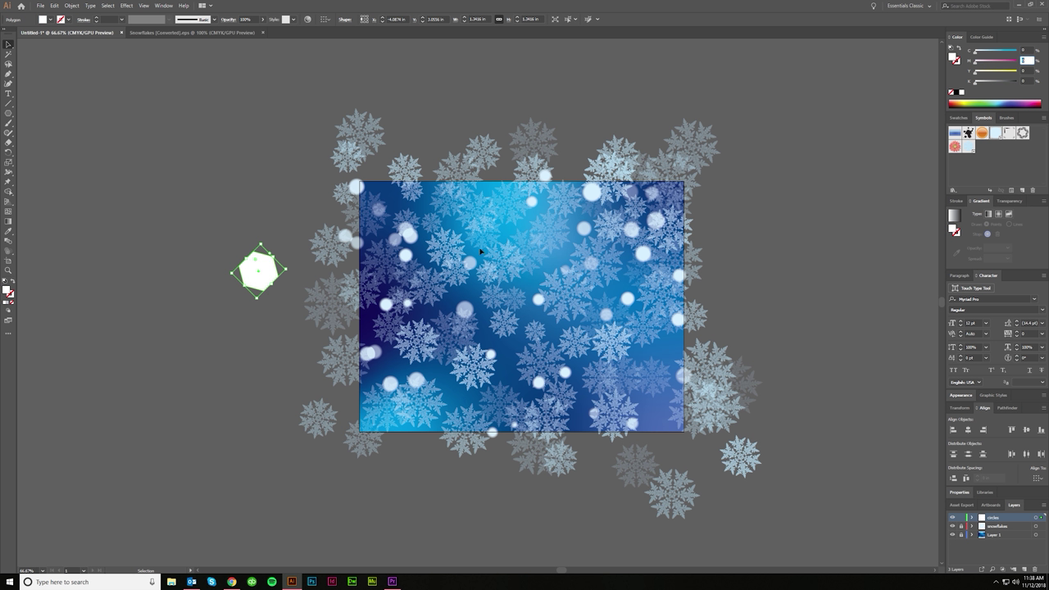
Step: Enlarge the hexagon, move it to the artboard's upper-left corner, and duplicate it across the centre and lower left with varied sizes and rotations
{"action": "left_click_drag", "start_coordinate": [274, 256], "coordinate": [298, 233]}
{"action": "left_click_drag", "start_coordinate": [273, 276], "coordinate": [423, 236]}
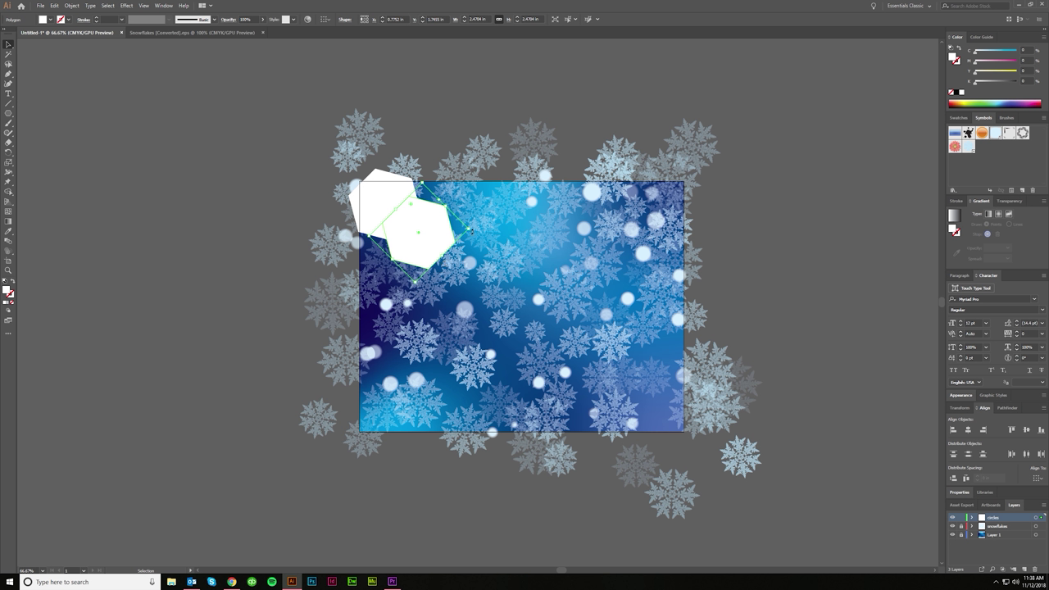
{"action": "left_click_drag", "start_coordinate": [471, 232], "coordinate": [501, 289]}
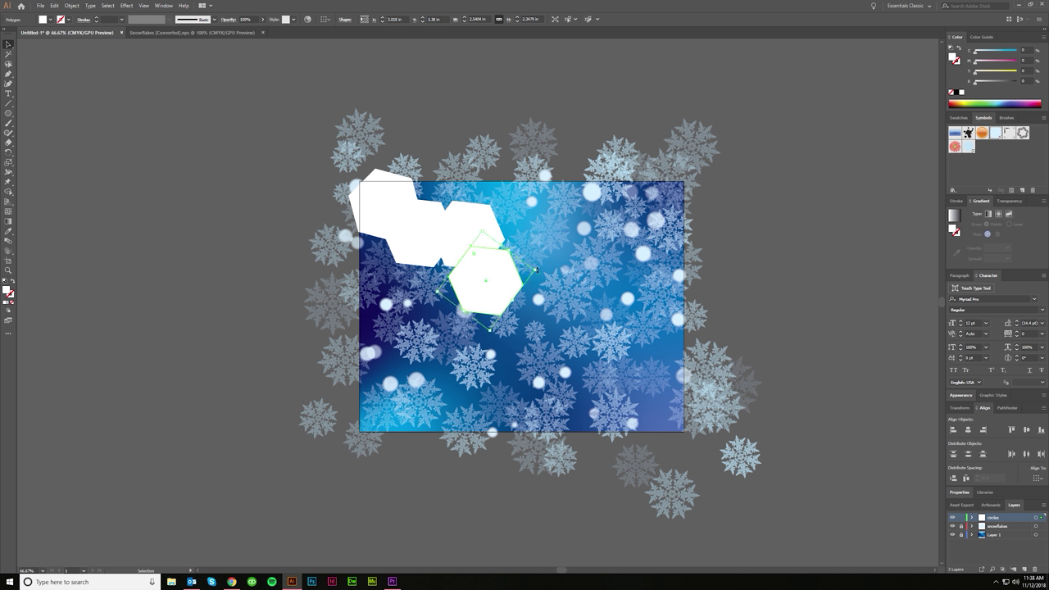
{"action": "left_click", "coordinate": [497, 224]}
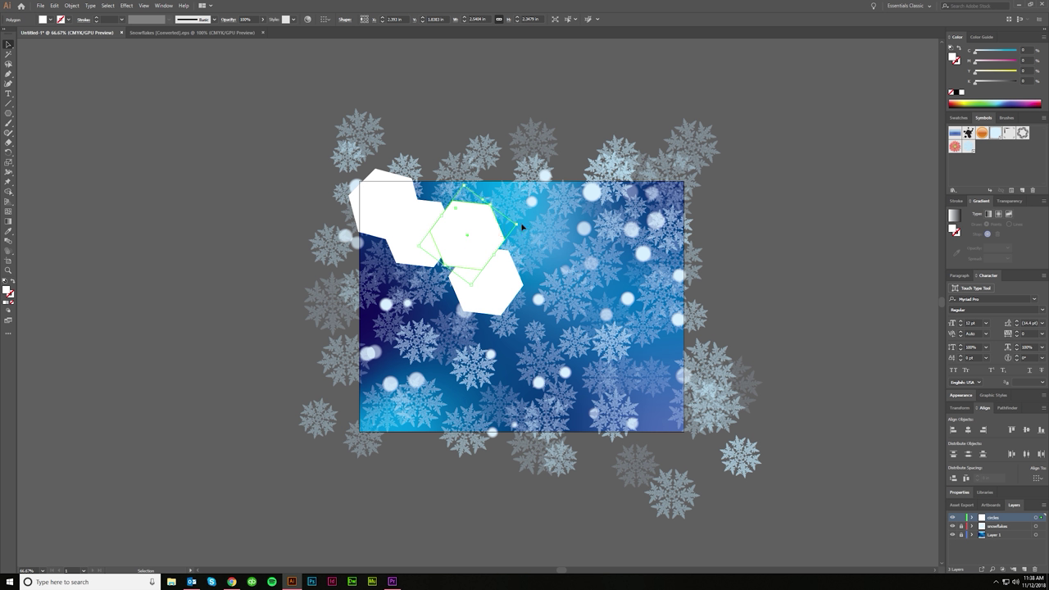
{"action": "left_click_drag", "start_coordinate": [521, 225], "coordinate": [551, 290]}
{"action": "left_click", "coordinate": [500, 300]}
{"action": "left_click_drag", "start_coordinate": [559, 255], "coordinate": [486, 351]}
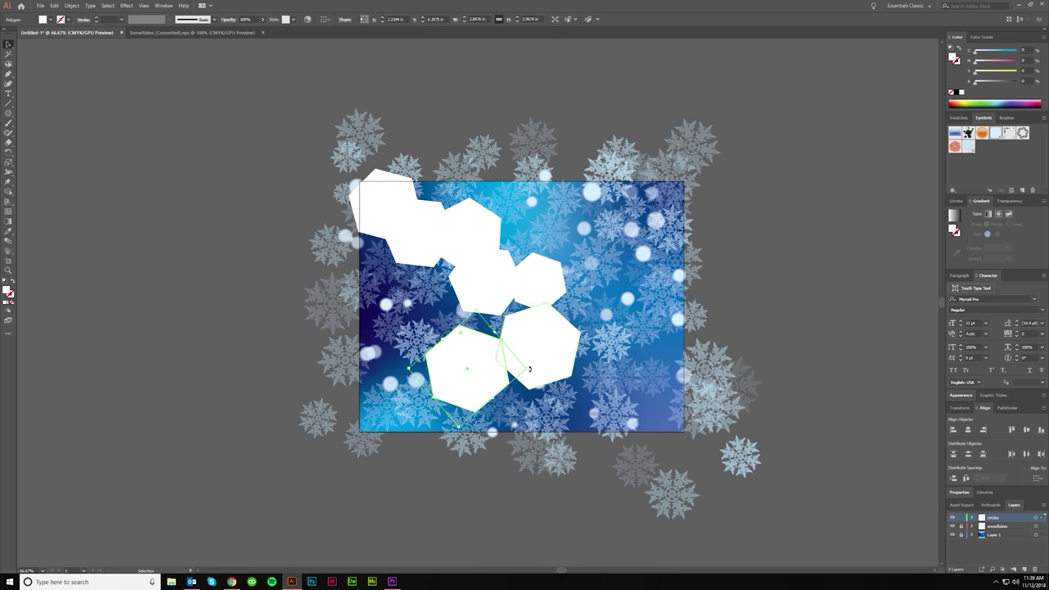
{"action": "left_click_drag", "start_coordinate": [529, 370], "coordinate": [403, 352]}
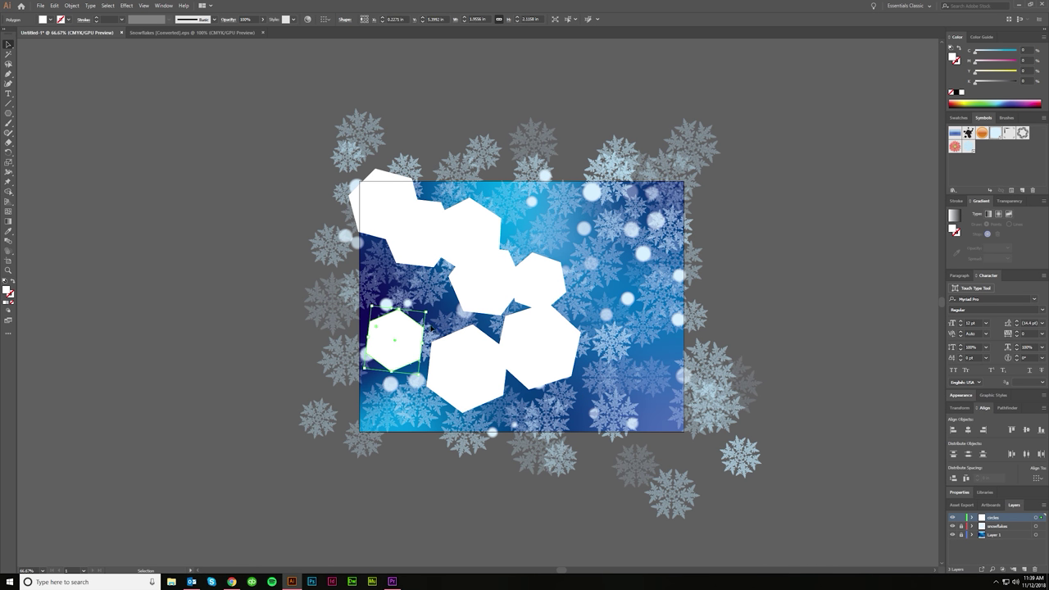
Step: Adjust the second upper-left hexagon and place resized, rotated copies at the artboard's right side and lower-right corner
{"action": "left_click_drag", "start_coordinate": [462, 249], "coordinate": [611, 226]}
{"action": "key", "text": "ctrl+z"}
{"action": "left_click", "coordinate": [430, 213]}
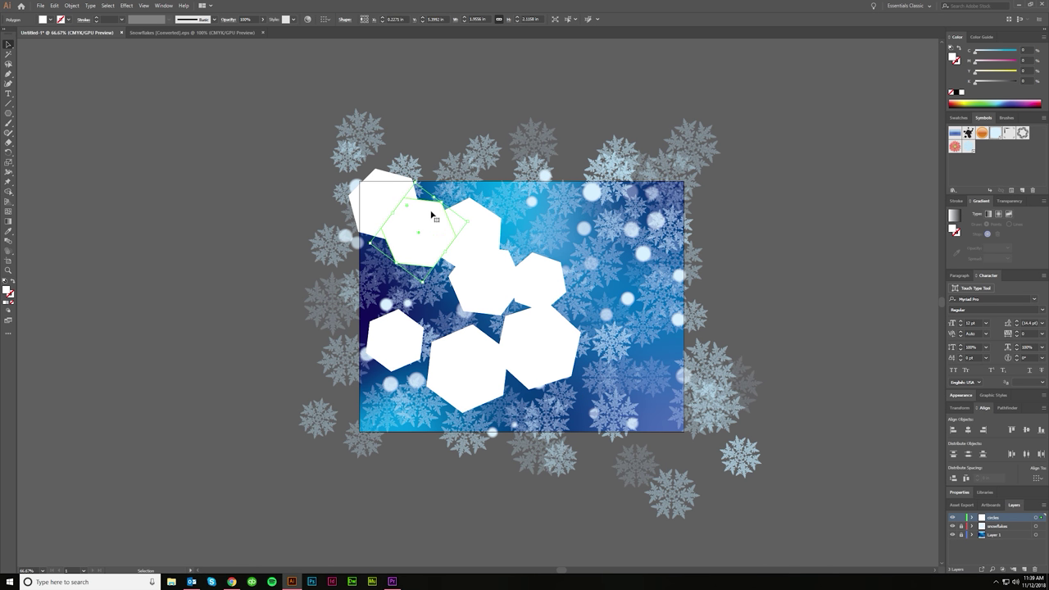
{"action": "left_click_drag", "start_coordinate": [442, 201], "coordinate": [438, 206]}
{"action": "left_click_drag", "start_coordinate": [371, 197], "coordinate": [592, 268]}
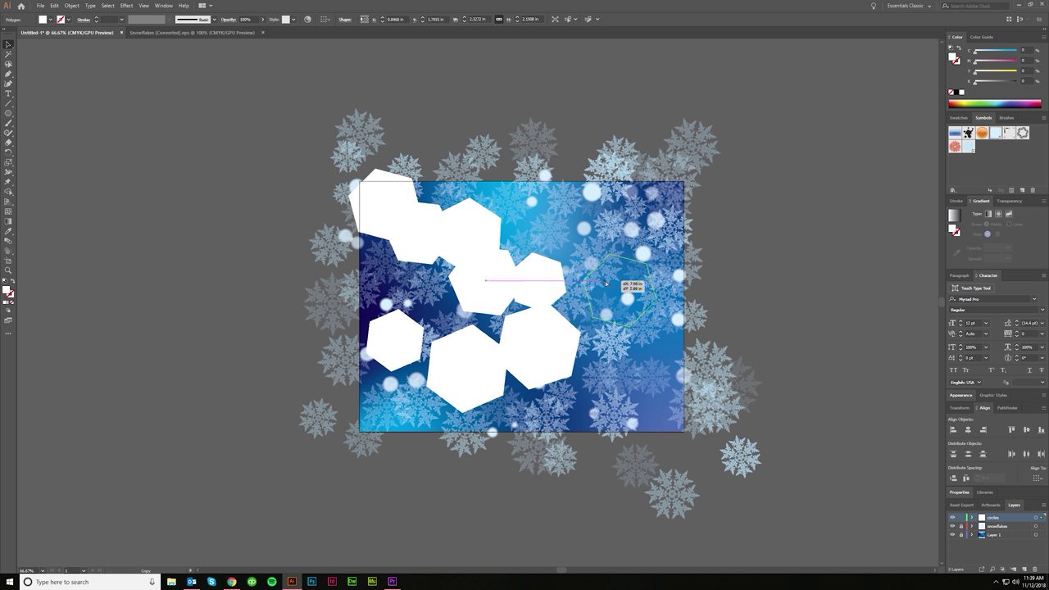
{"action": "left_click_drag", "start_coordinate": [606, 283], "coordinate": [606, 283]}
{"action": "left_click_drag", "start_coordinate": [656, 327], "coordinate": [695, 393]}
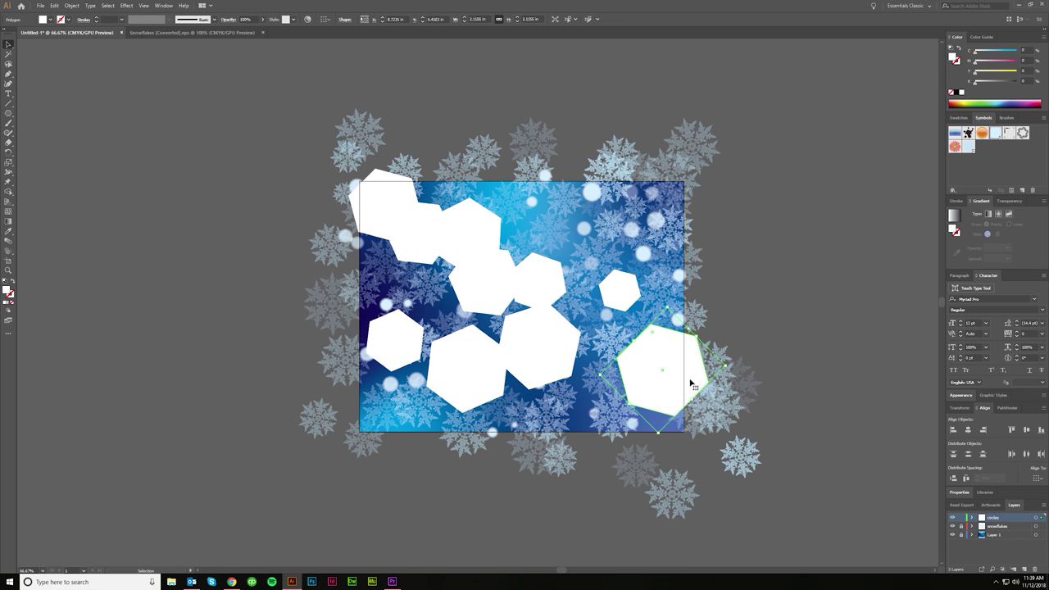
{"action": "mouse_move", "coordinate": [672, 370]}
{"action": "left_mouse_down"}
{"action": "mouse_move", "coordinate": [678, 447]}
{"action": "mouse_move", "coordinate": [700, 410]}
{"action": "mouse_move", "coordinate": [684, 380]}
{"action": "left_mouse_up"}
{"action": "left_click_drag", "start_coordinate": [645, 419], "coordinate": [695, 418]}
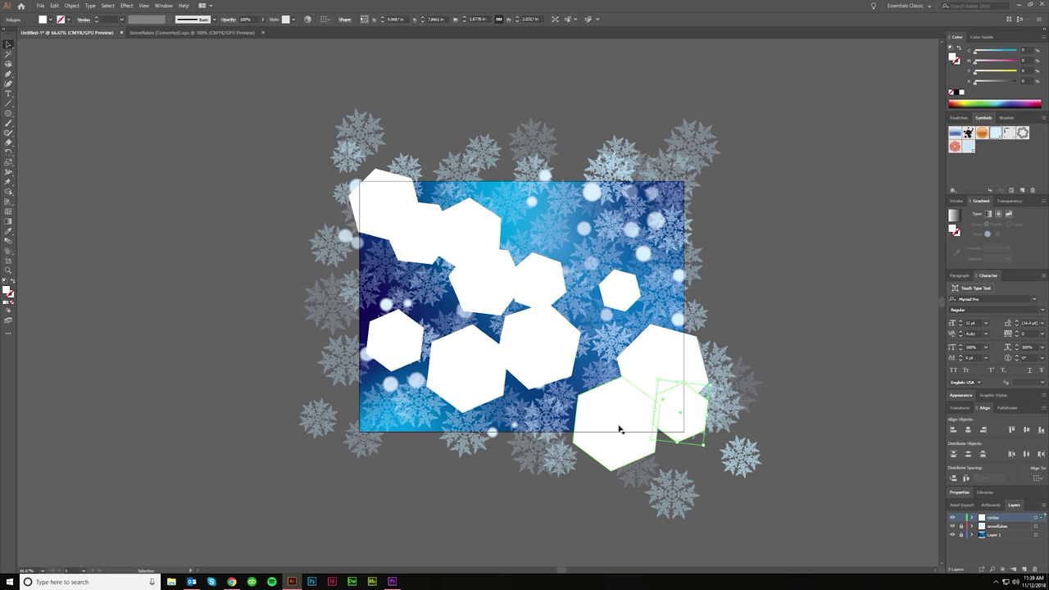
Step: Select all the white hexagons and cut them from the circles layer
{"action": "left_click", "coordinate": [623, 428], "text": "shift"}
{"action": "left_click", "coordinate": [652, 373], "text": "shift"}
{"action": "left_click", "coordinate": [561, 345], "text": "shift"}
{"action": "left_click", "coordinate": [557, 285], "text": "shift"}
{"action": "left_click", "coordinate": [481, 297], "text": "shift"}
{"action": "left_click", "coordinate": [464, 367], "text": "shift"}
{"action": "left_click", "coordinate": [394, 328], "text": "shift"}
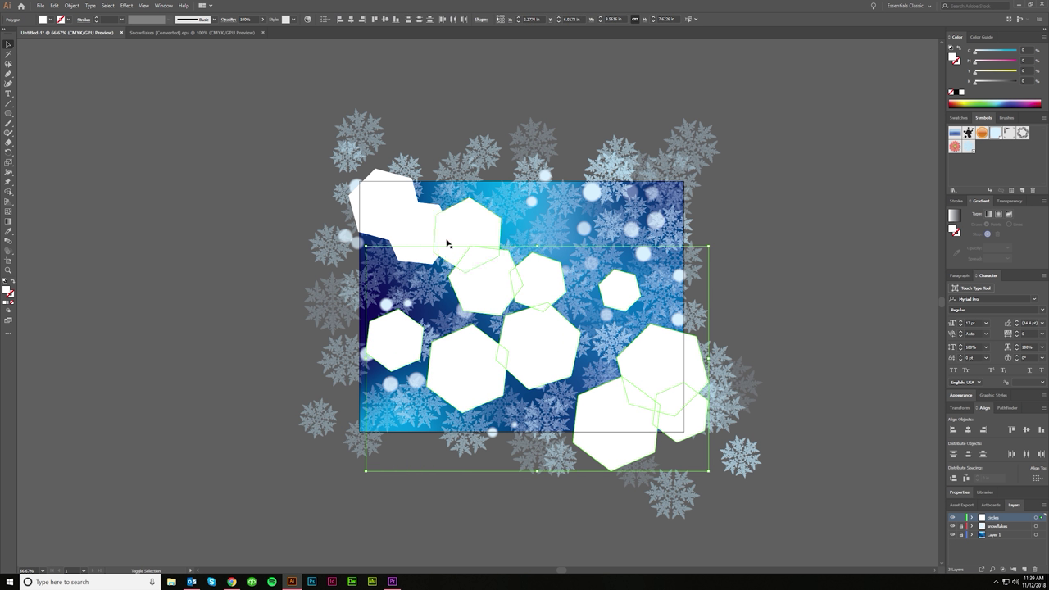
{"action": "left_click", "coordinate": [447, 241], "text": "shift"}
{"action": "left_click", "coordinate": [401, 227], "text": "shift"}
{"action": "left_click", "coordinate": [382, 208], "text": "shift"}
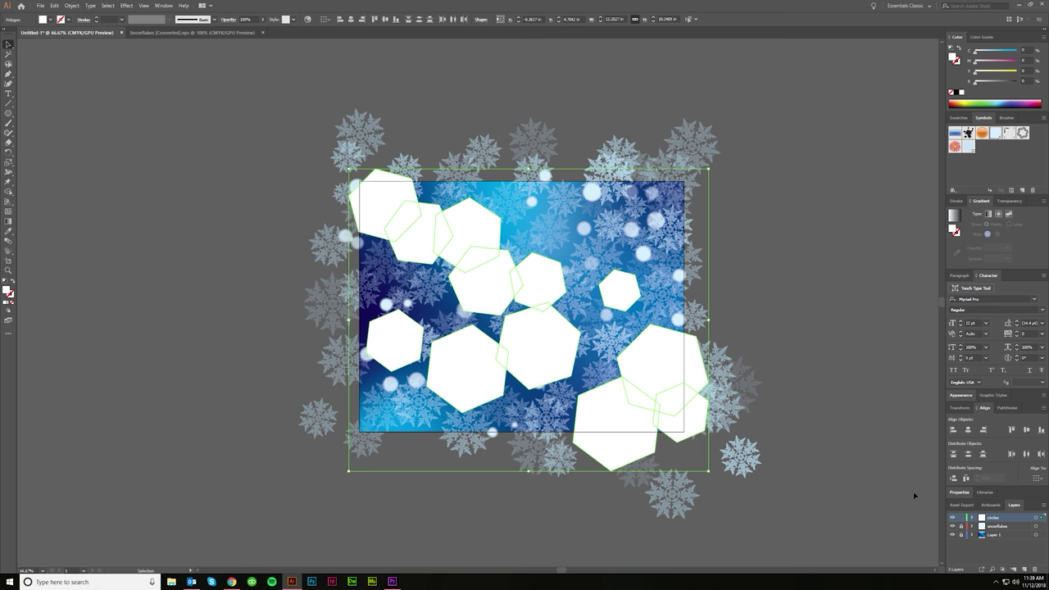
{"action": "key", "text": "Delete"}
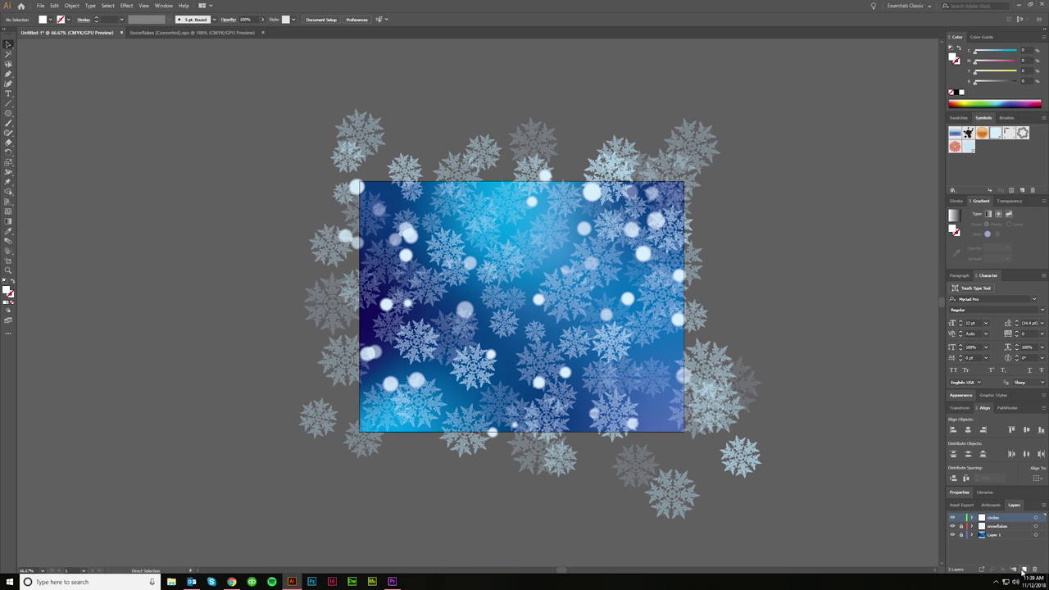
Step: Create a layer named polygons and paste the hexagons into it in their original positions
{"action": "left_click", "coordinate": [1023, 570]}
{"action": "key", "text": "ctrl+f"}
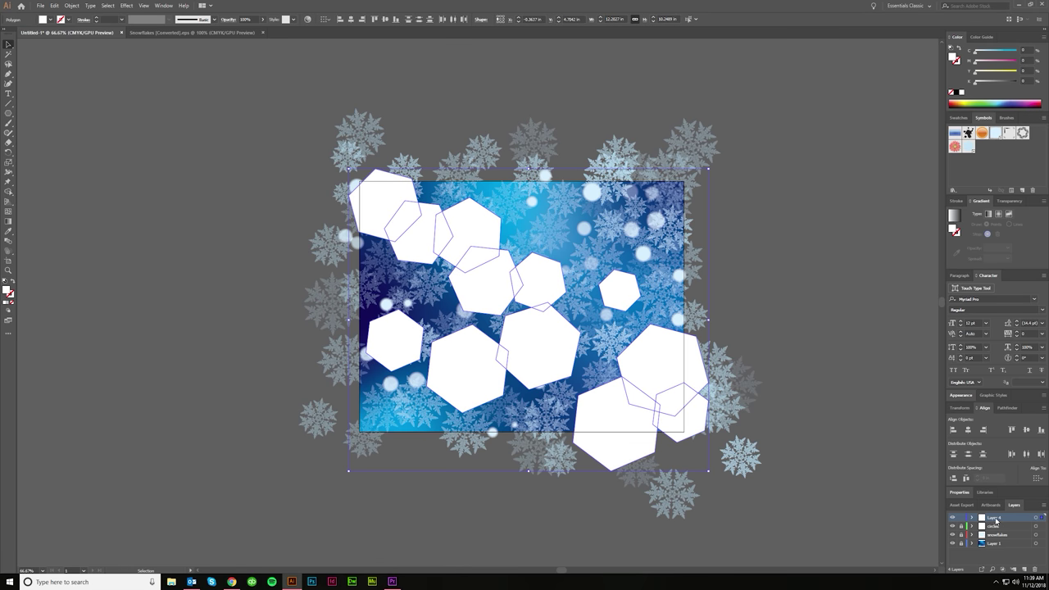
{"action": "double_click", "coordinate": [995, 519]}
{"action": "type", "text": "polygons"}
Step: Set the hexagons' blending mode to Soft Light and deselect them
{"action": "left_click", "coordinate": [1009, 201]}
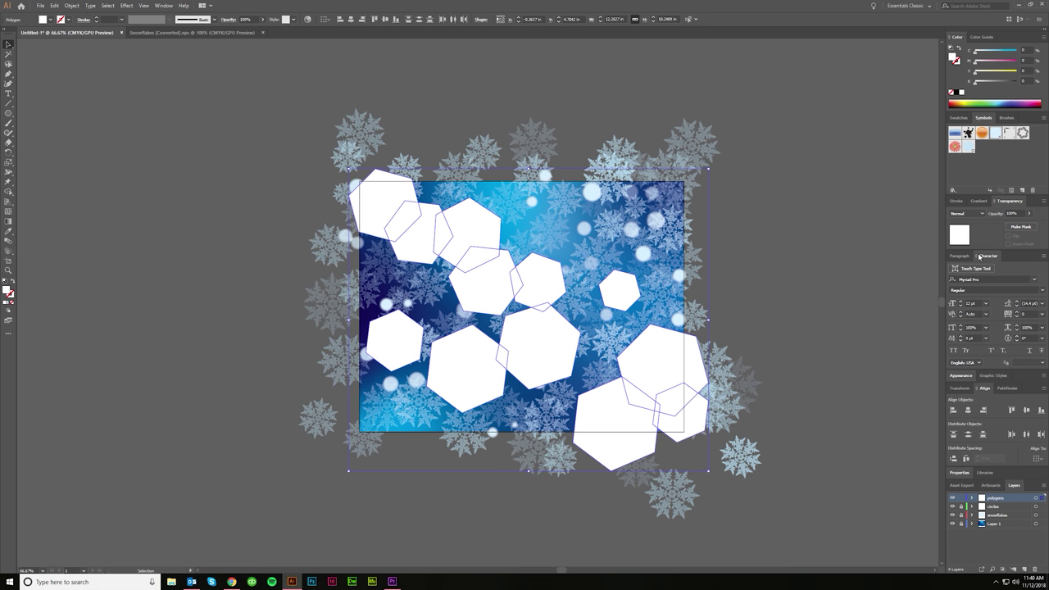
{"action": "left_click", "coordinate": [966, 213]}
{"action": "left_click", "coordinate": [968, 299]}
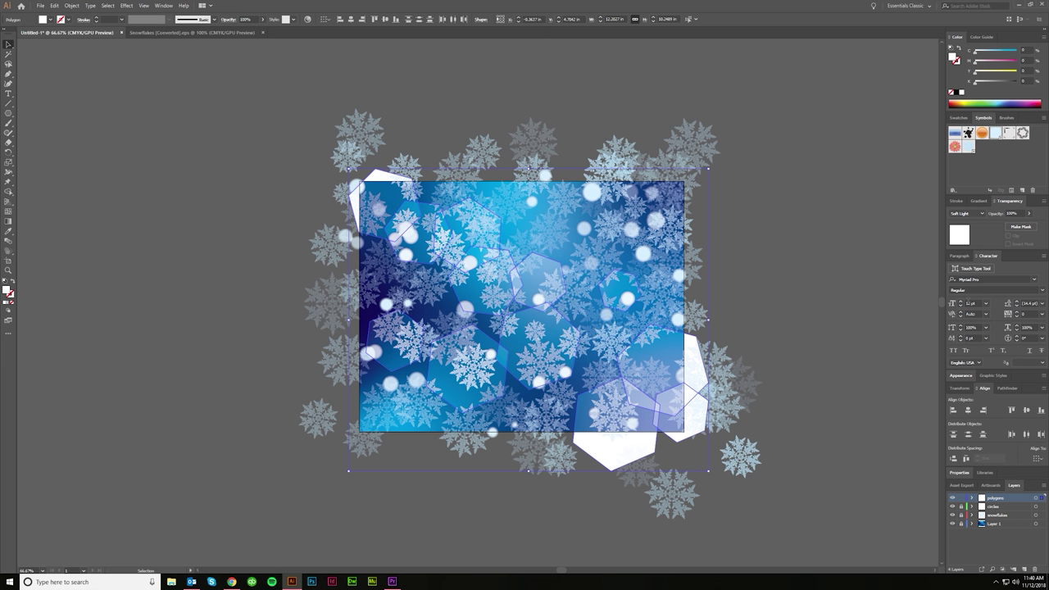
{"action": "left_click", "coordinate": [804, 318]}
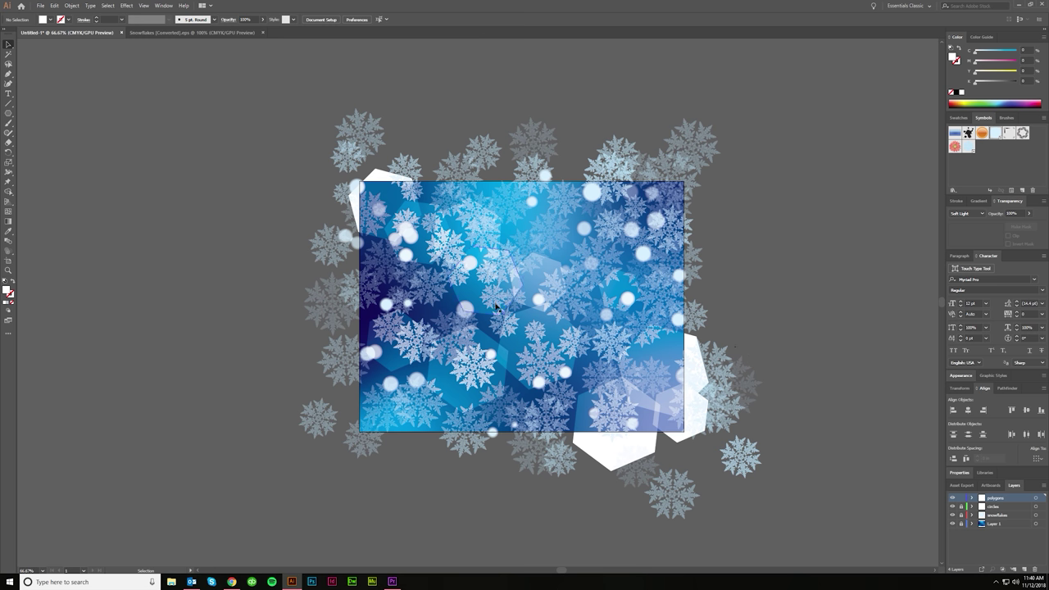
Step: Apply a Feather effect to the hexagons with preview on and a 0.4 in radius
{"action": "left_click", "coordinate": [543, 288]}
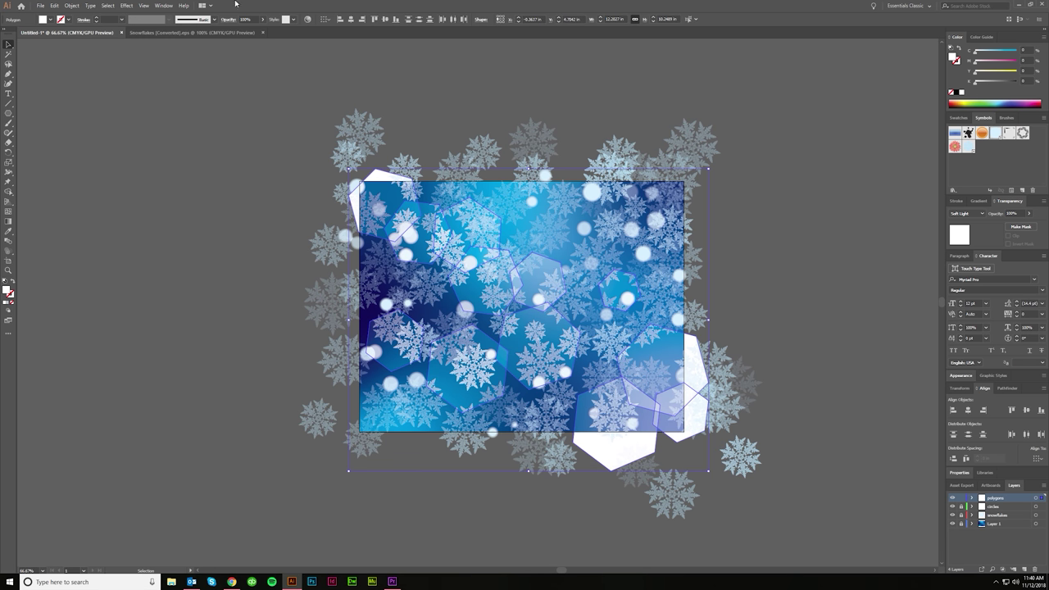
{"action": "left_click", "coordinate": [127, 6]}
{"action": "left_click", "coordinate": [133, 23]}
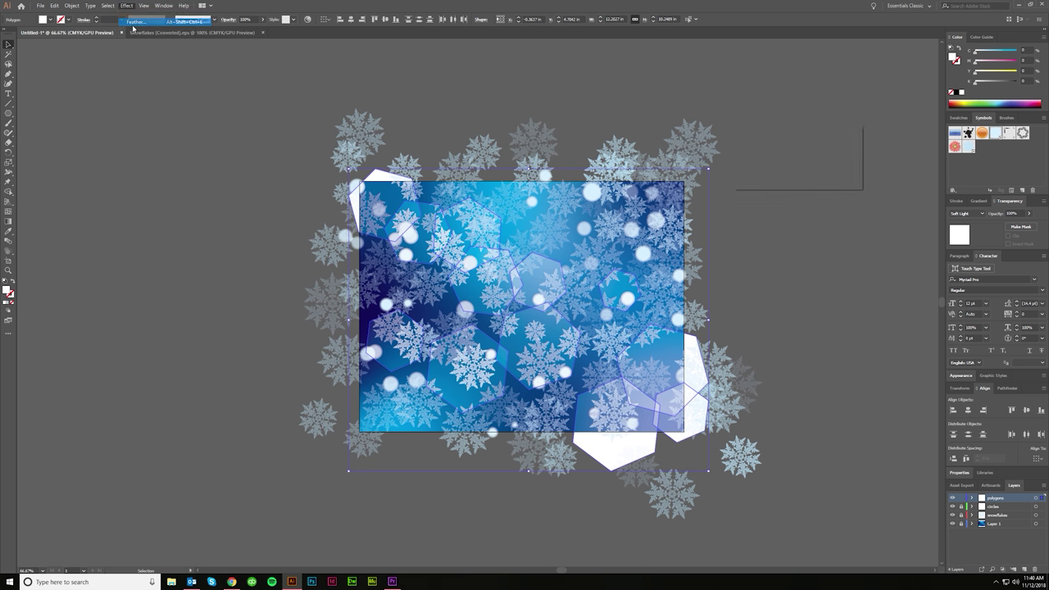
{"action": "left_click", "coordinate": [746, 169]}
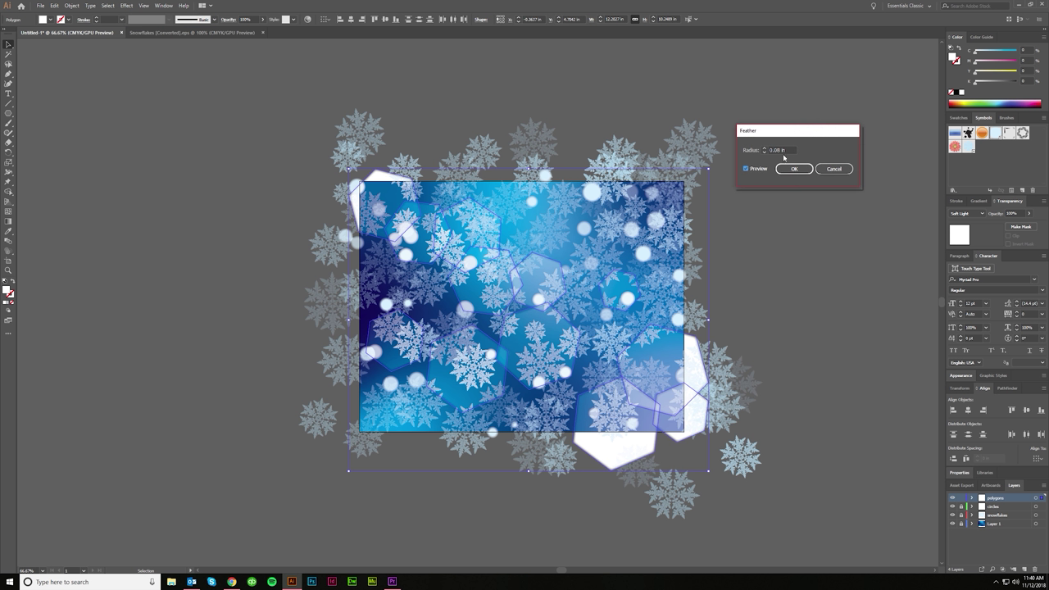
{"action": "left_click", "coordinate": [784, 150]}
{"action": "key", "text": "Up"}
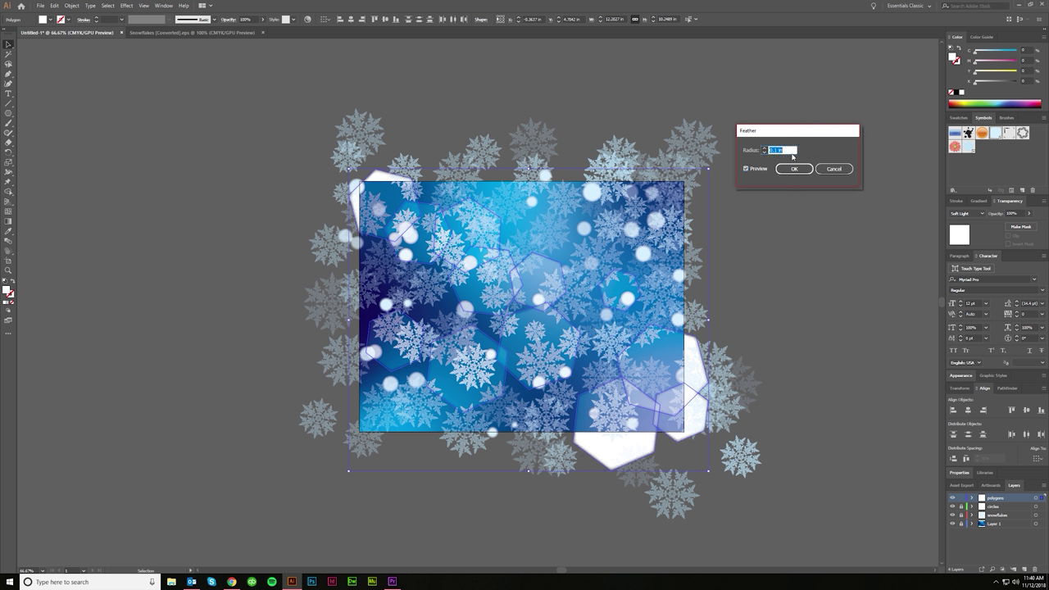
{"action": "key", "text": "Up"}
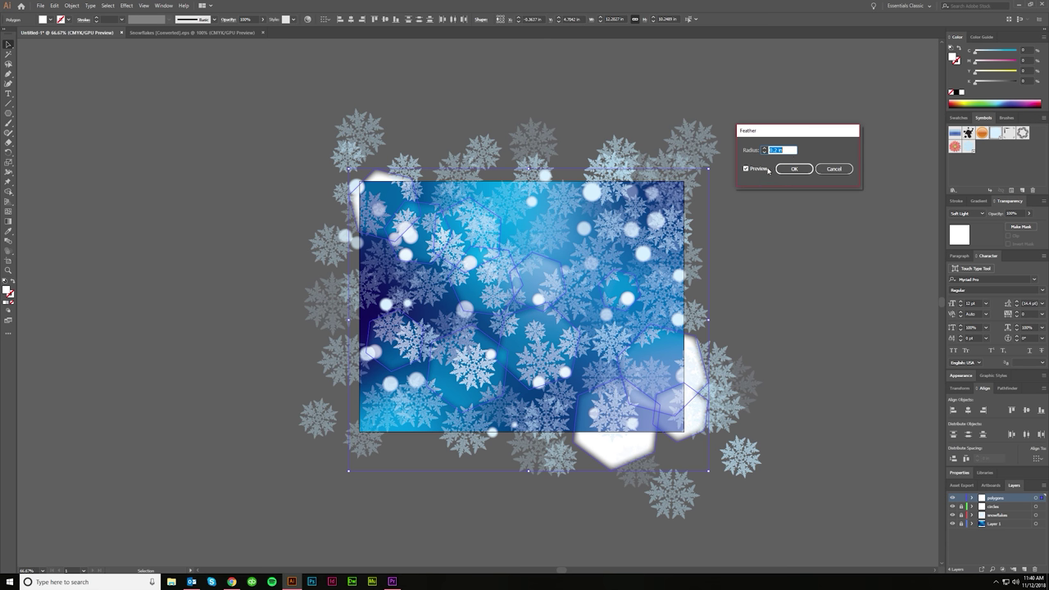
{"action": "key", "text": "Up"}
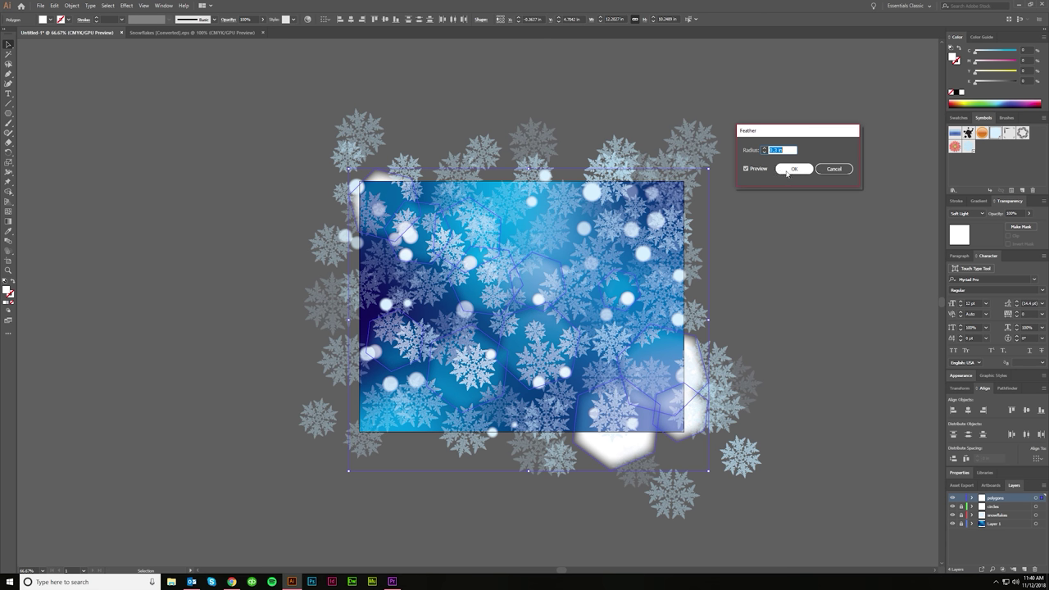
{"action": "left_click", "coordinate": [789, 169]}
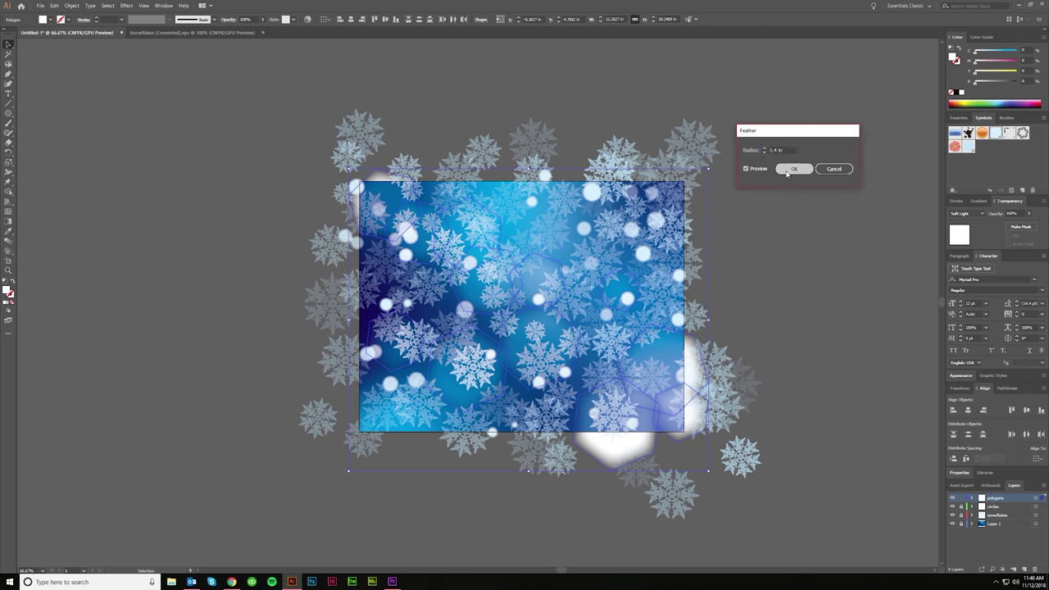
Step: Shift the hexagon at the artboard's bottom edge slightly to the left, with the others deselected
{"action": "left_click", "coordinate": [818, 288]}
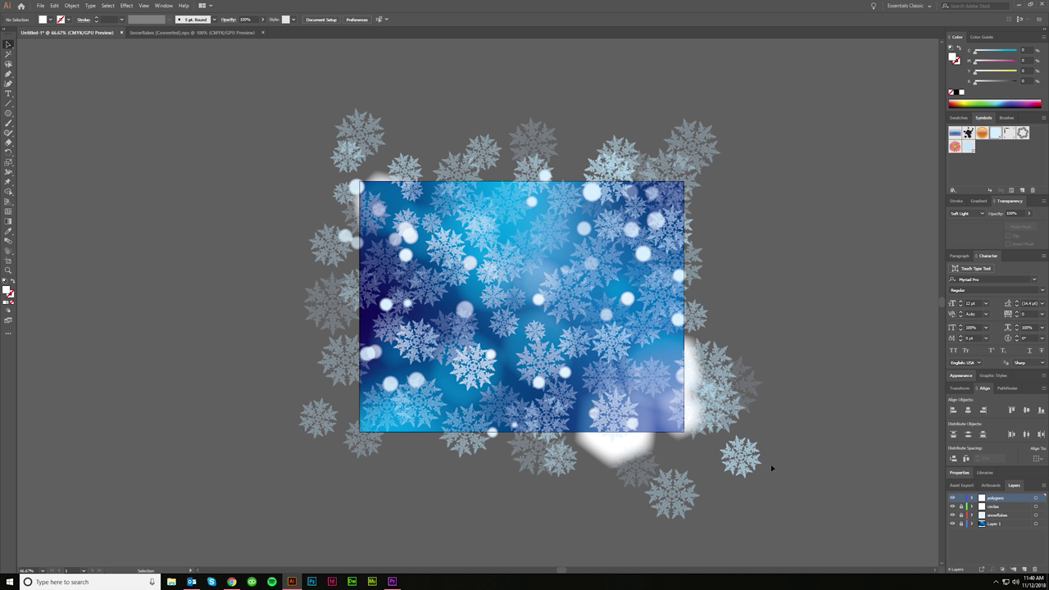
{"action": "mouse_move", "coordinate": [637, 441]}
{"action": "left_mouse_down"}
{"action": "mouse_move", "coordinate": [604, 440]}
{"action": "mouse_move", "coordinate": [623, 439]}
{"action": "left_mouse_up"}
{"action": "left_click", "coordinate": [802, 419]}
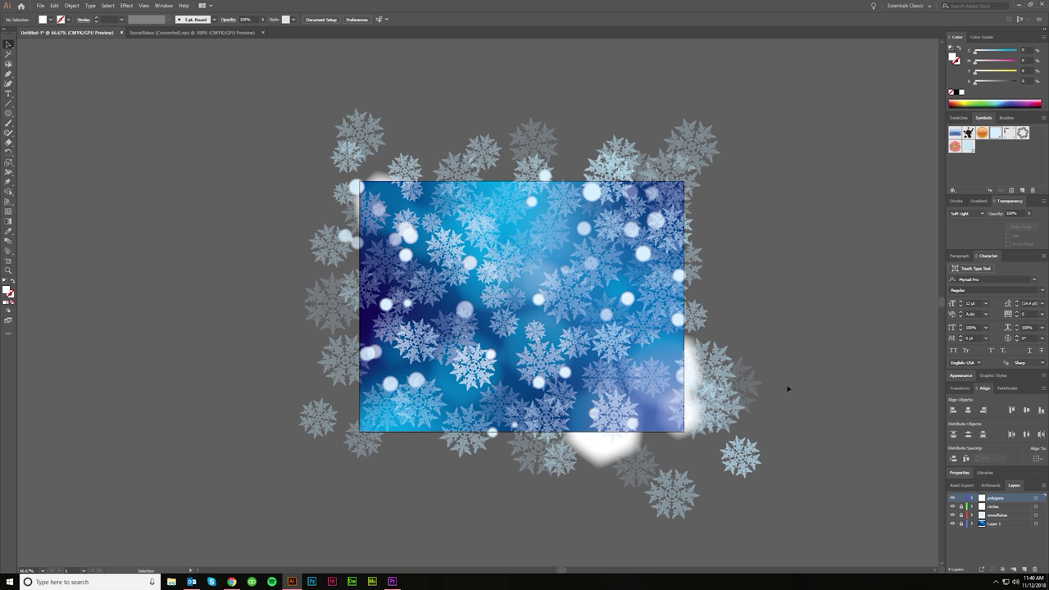
Step: Add three white color stops to the background rectangle's freeform gradient, just below its center, at its lower left and at its upper right, and deselect it
{"action": "scroll", "coordinate": [771, 388], "scroll_direction": "right", "scroll_amount": 1}
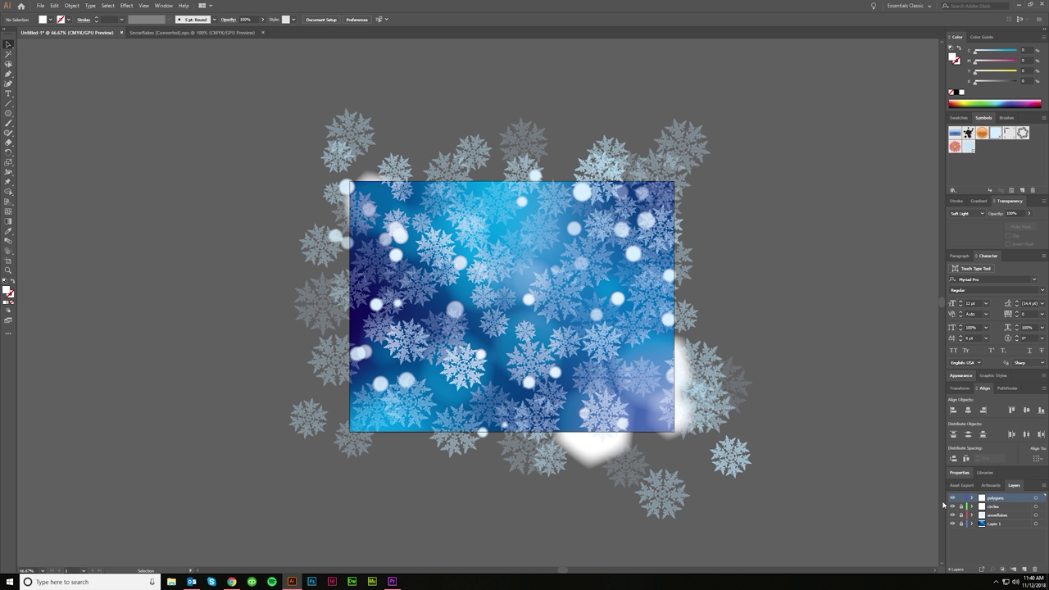
{"action": "key", "text": "a"}
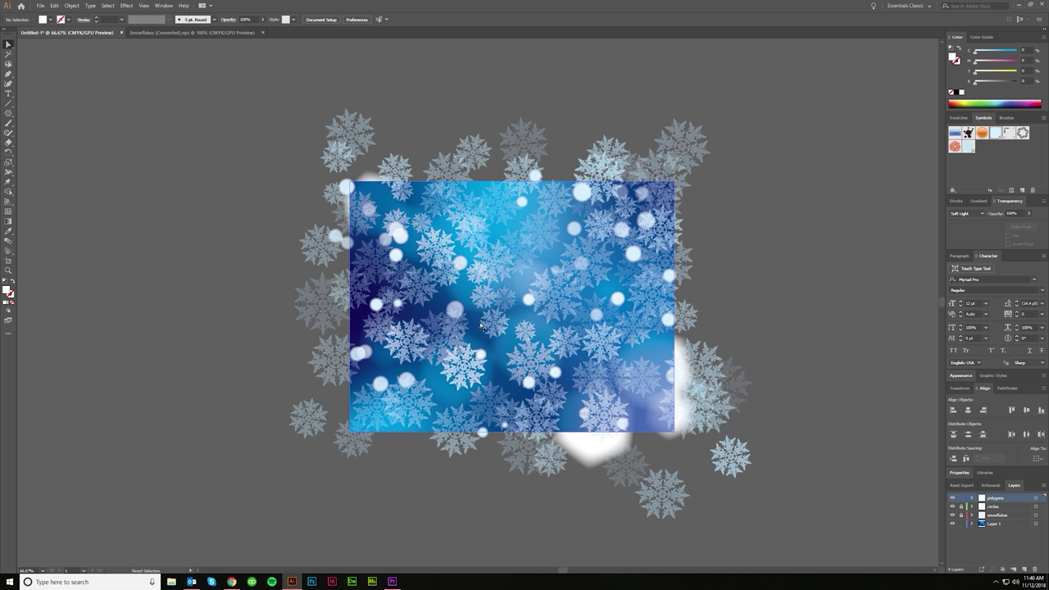
{"action": "left_click", "coordinate": [480, 326]}
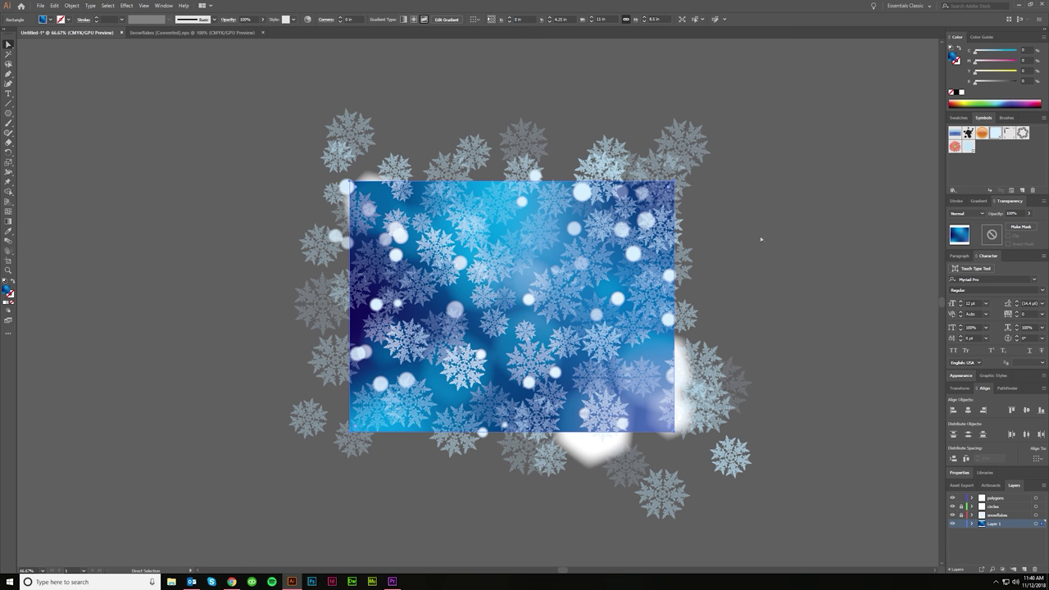
{"action": "left_click", "coordinate": [980, 201]}
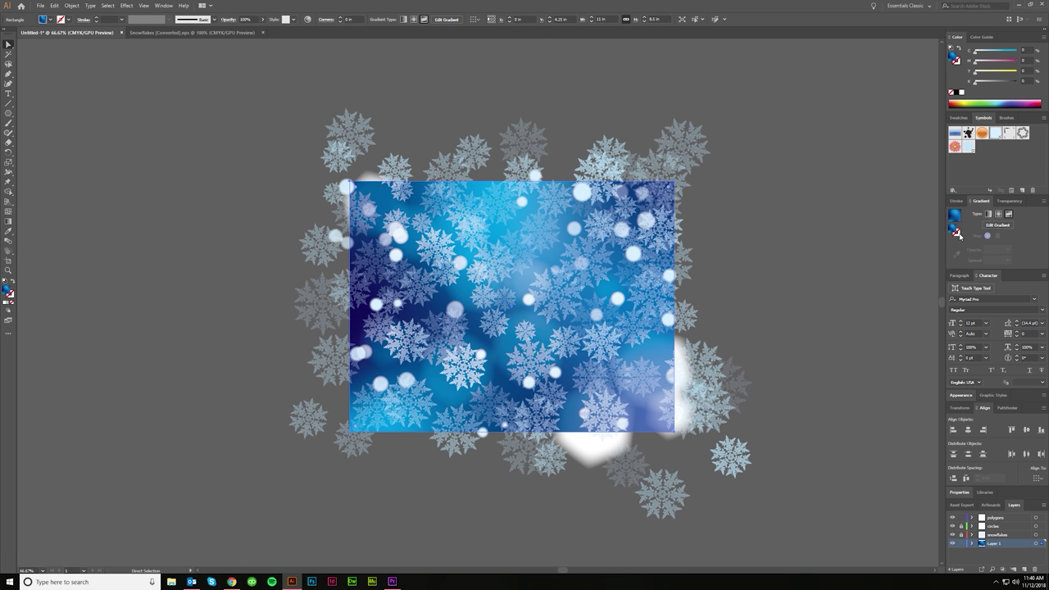
{"action": "left_click", "coordinate": [8, 221]}
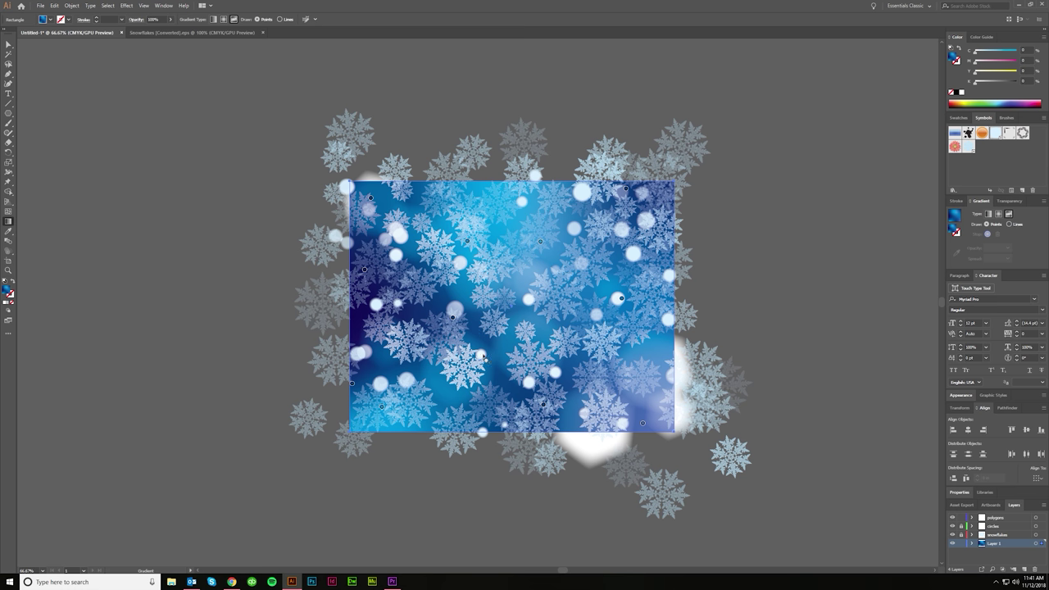
{"action": "left_click", "coordinate": [510, 341]}
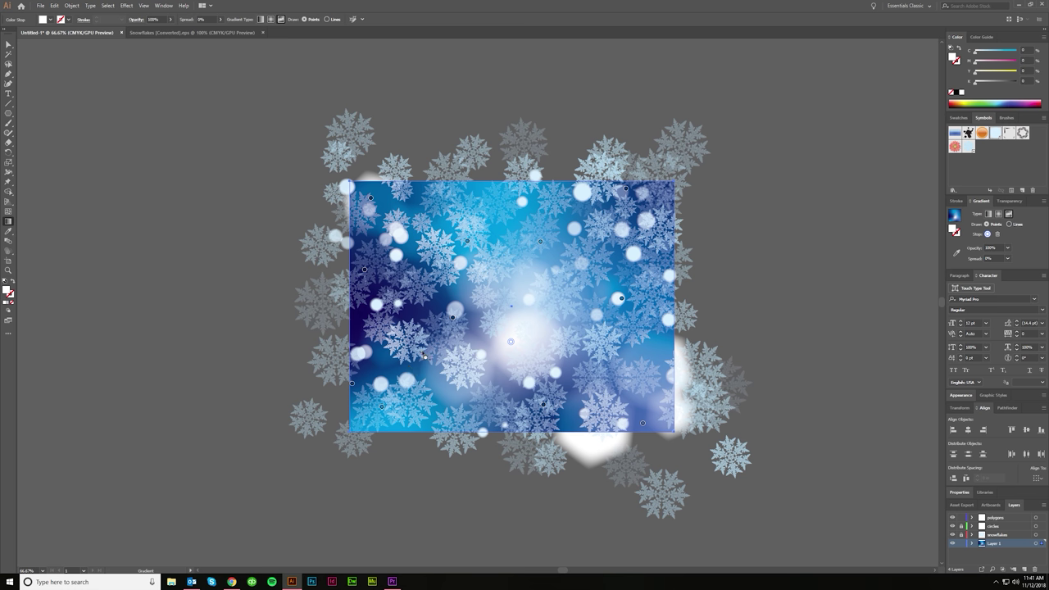
{"action": "left_click", "coordinate": [422, 359]}
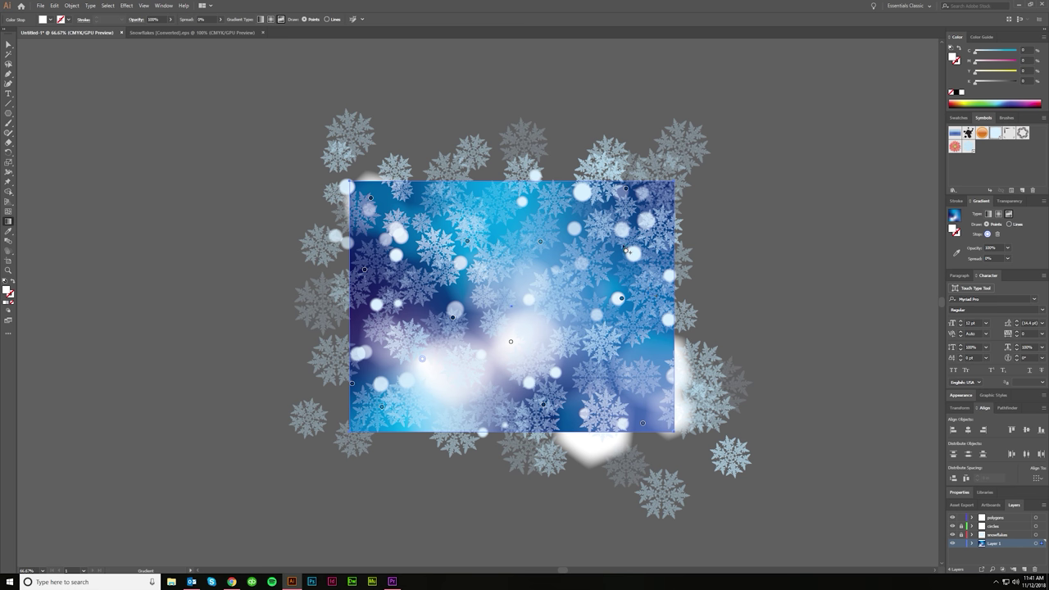
{"action": "left_click", "coordinate": [619, 249]}
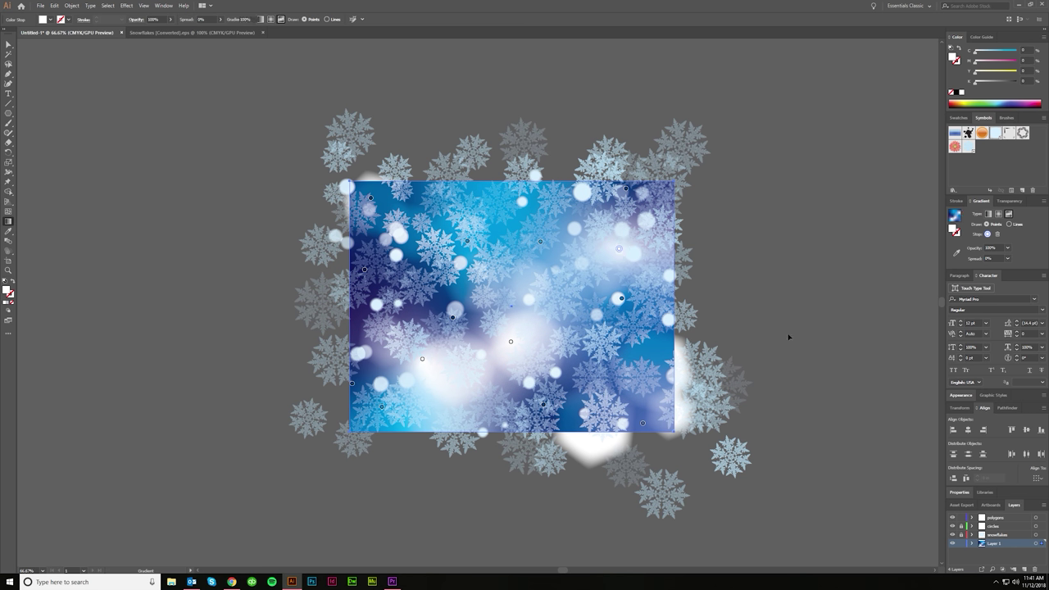
{"action": "key", "text": "v"}
{"action": "left_click", "coordinate": [753, 344]}
{"action": "scroll", "coordinate": [755, 351], "scroll_direction": "right", "scroll_amount": 1}
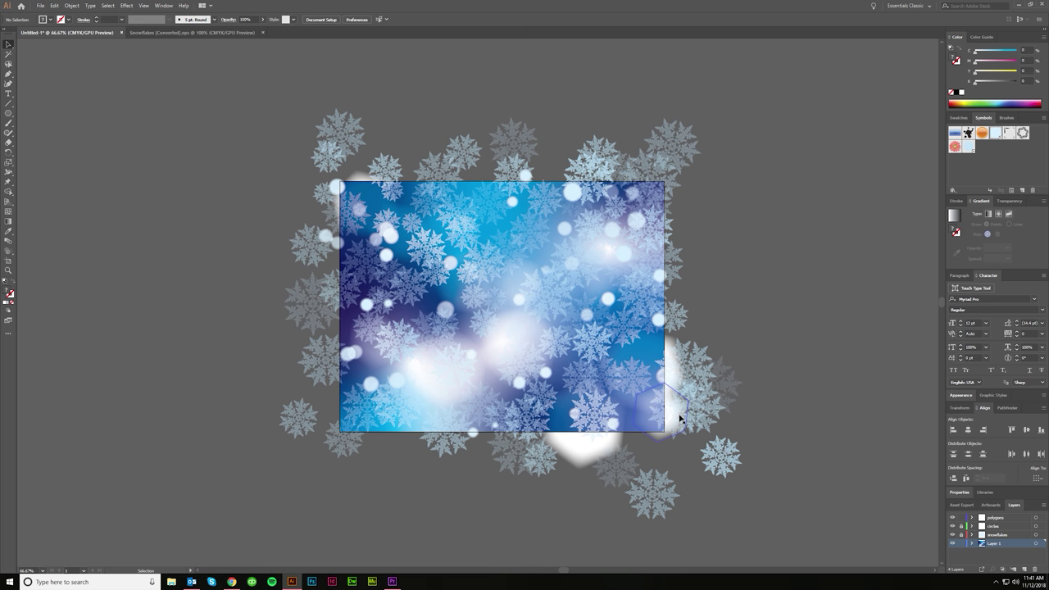
{"action": "scroll", "coordinate": [678, 418], "scroll_direction": "down", "scroll_amount": 1}
{"action": "scroll", "coordinate": [560, 399], "scroll_direction": "up", "scroll_amount": 1}
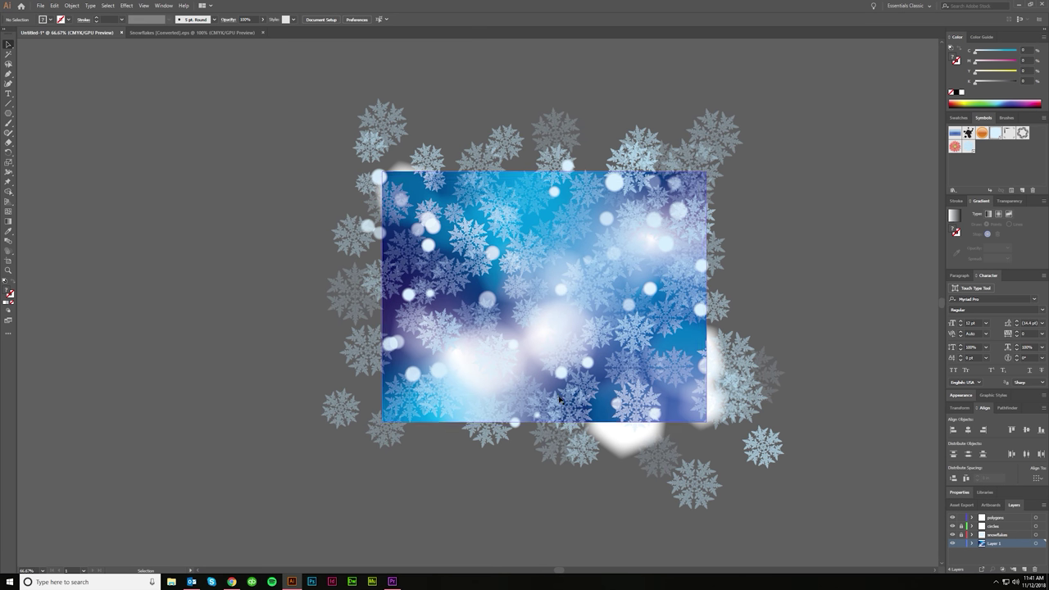
{"action": "scroll", "coordinate": [559, 399], "scroll_direction": "right", "scroll_amount": 1}
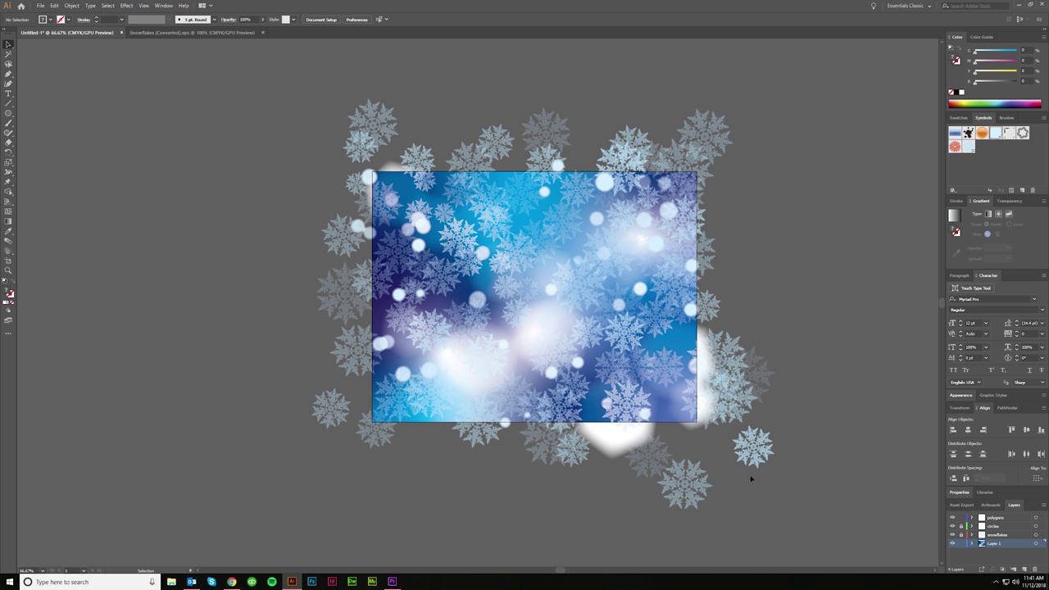
Step: Open the document's view and preview options
{"action": "left_click", "coordinate": [164, 5]}
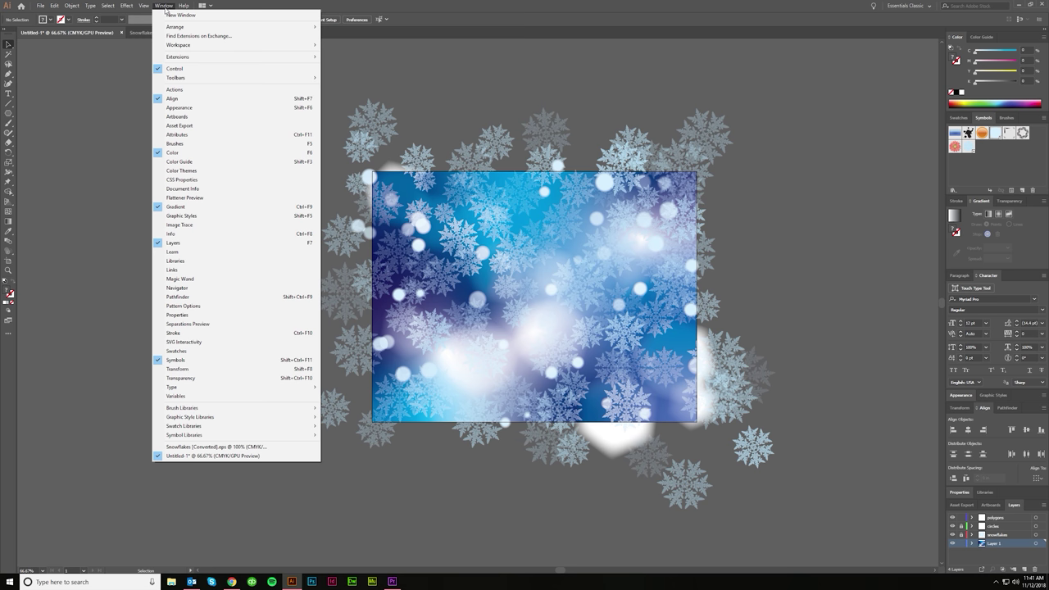
{"action": "mouse_move", "coordinate": [143, 7]}
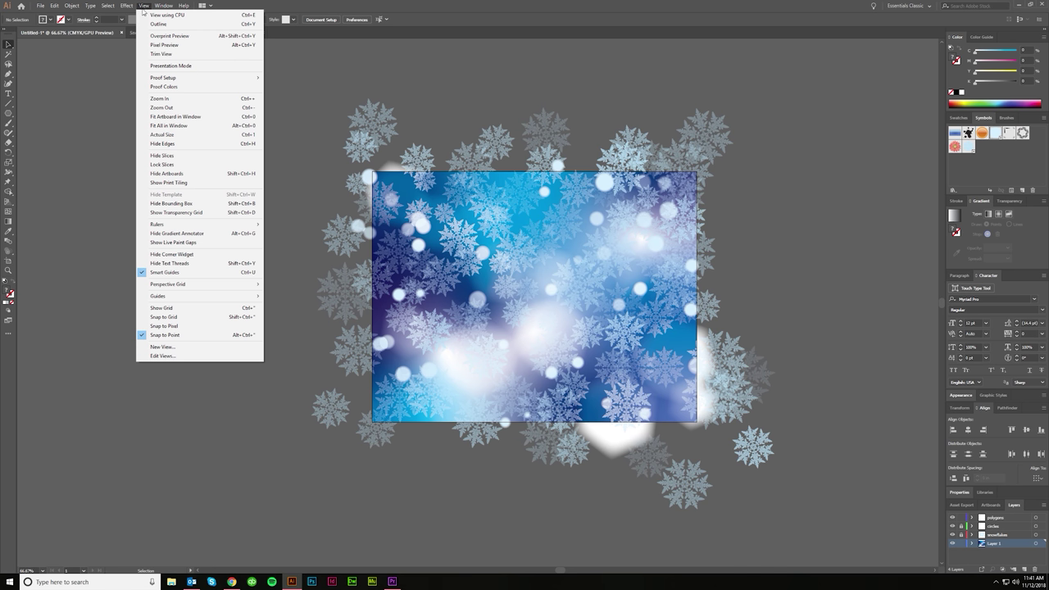